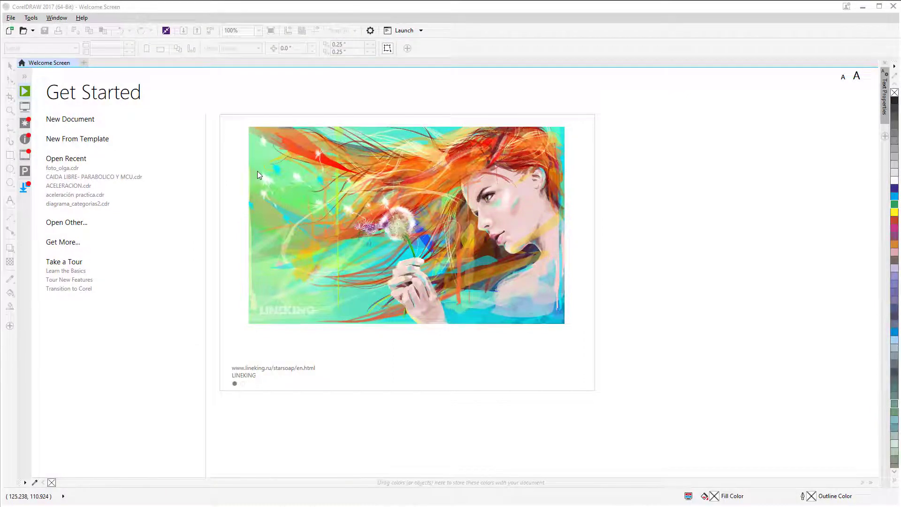
Step: Create a new landscape Letter document in millimetres named 'star wars'
click(85, 121)
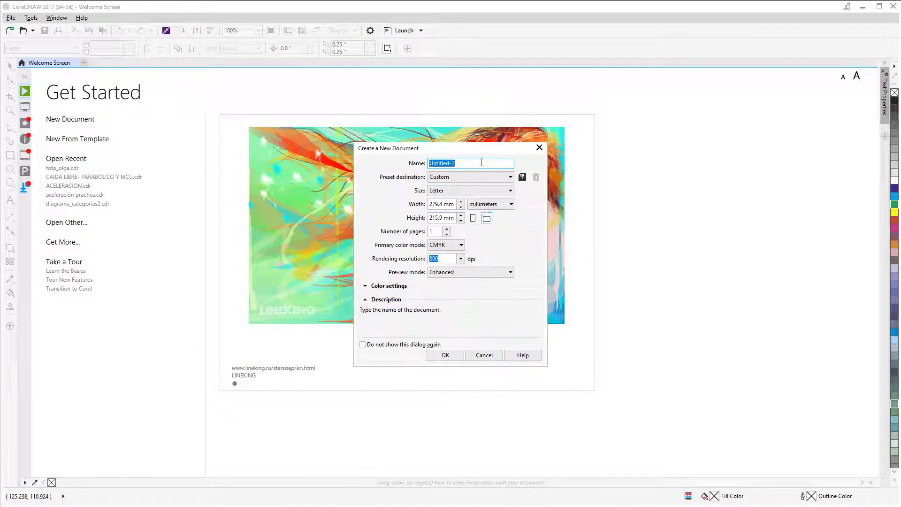
text(star wars)
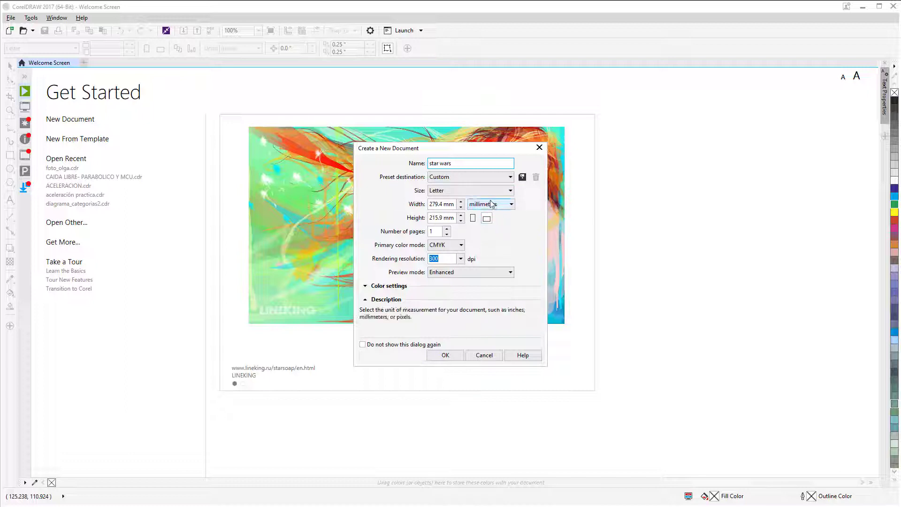
click(453, 355)
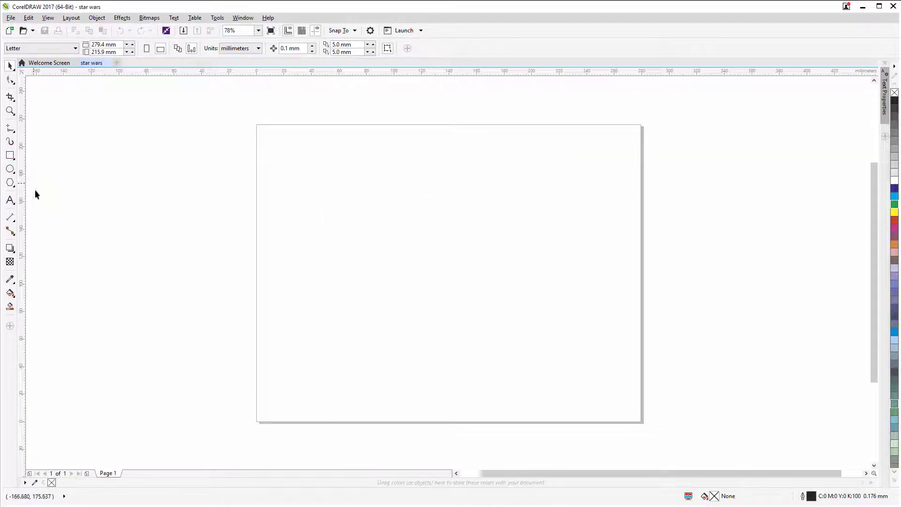
Step: Type 'star wars' on the page as two-line text with the Text tool
click(10, 200)
click(365, 251)
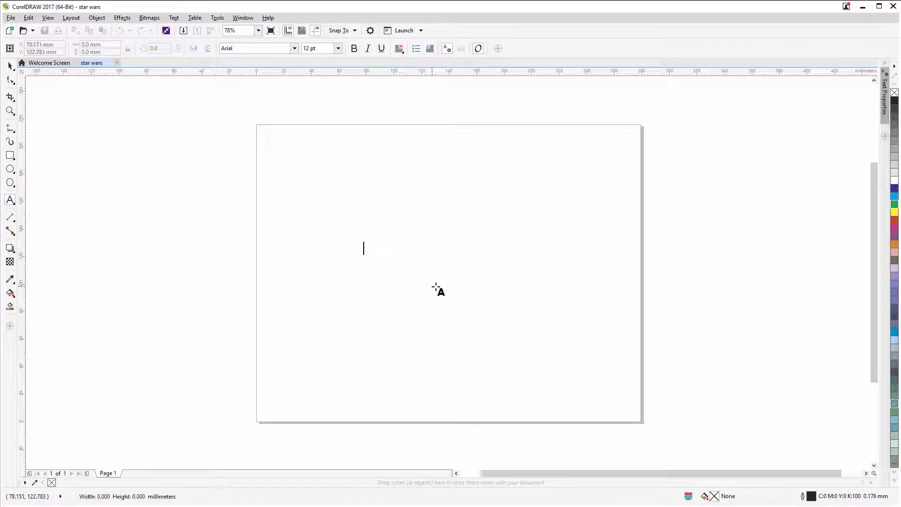
text(text)
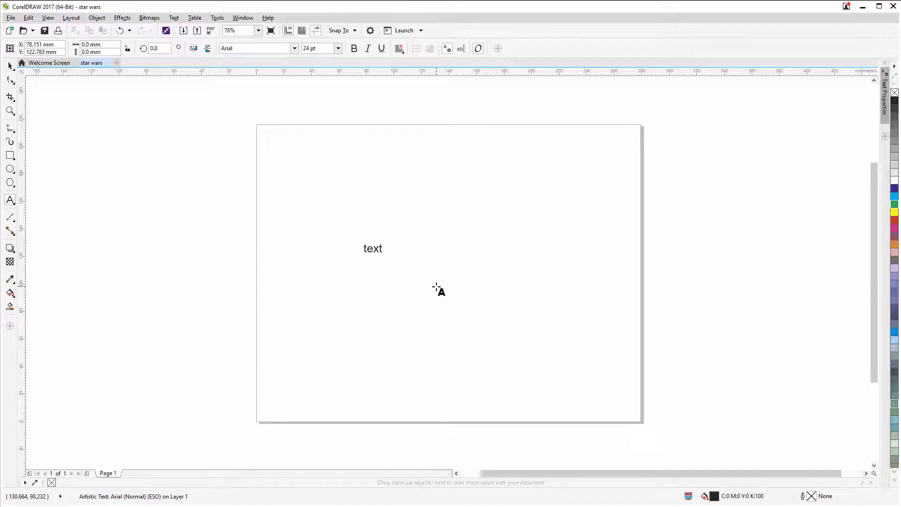
key(BackSpace)
key(BackSpace)
key(BackSpace)
key(BackSpace)
text(tar)
Step: Scale the star wars text to about 81 pt and move it up and right
click(10, 66)
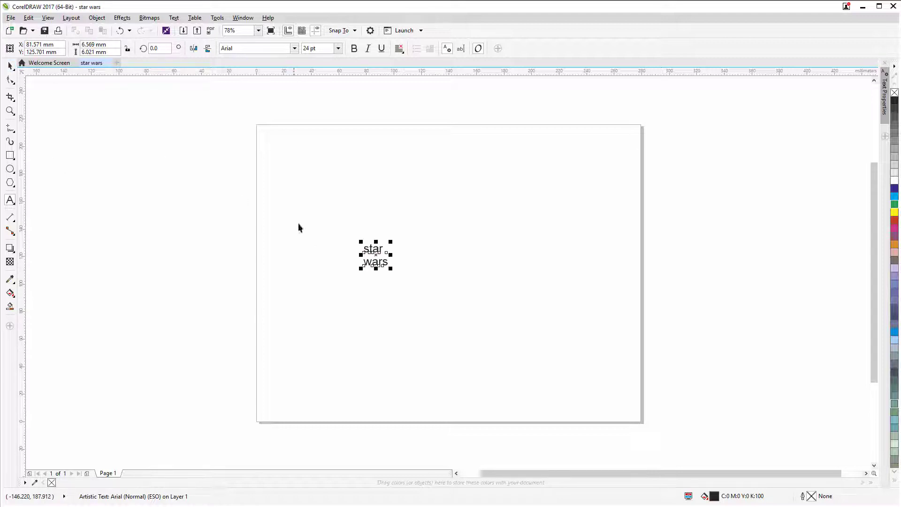
drag(390, 270, 448, 319)
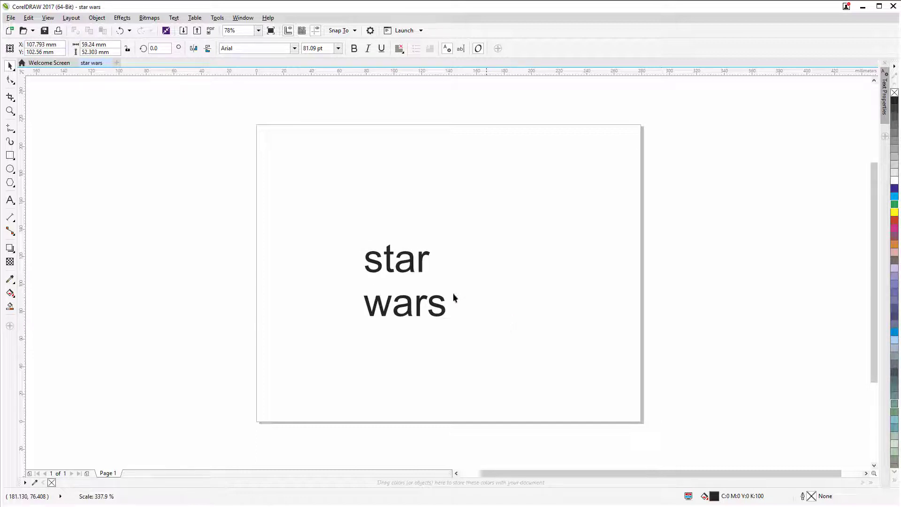
drag(400, 263, 446, 243)
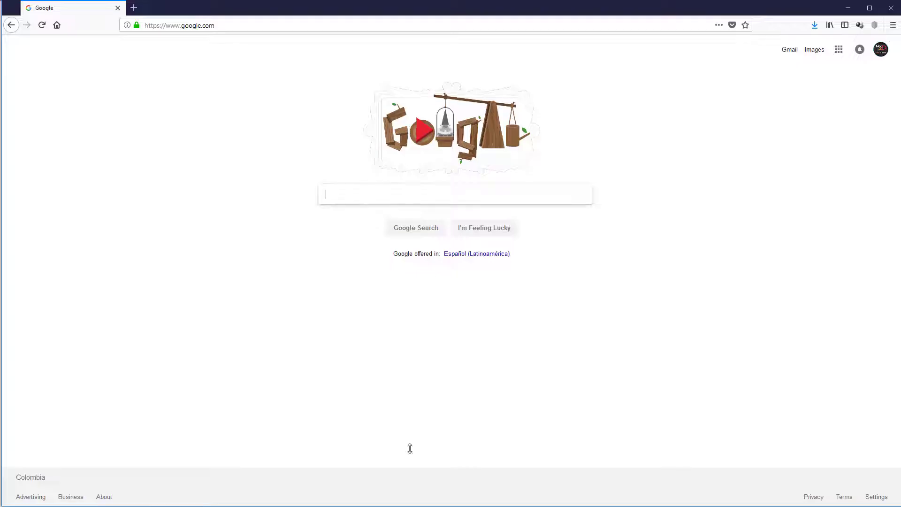
Step: Search Google for 'font star wars' and scroll down to the FontSpace result
text(fo)
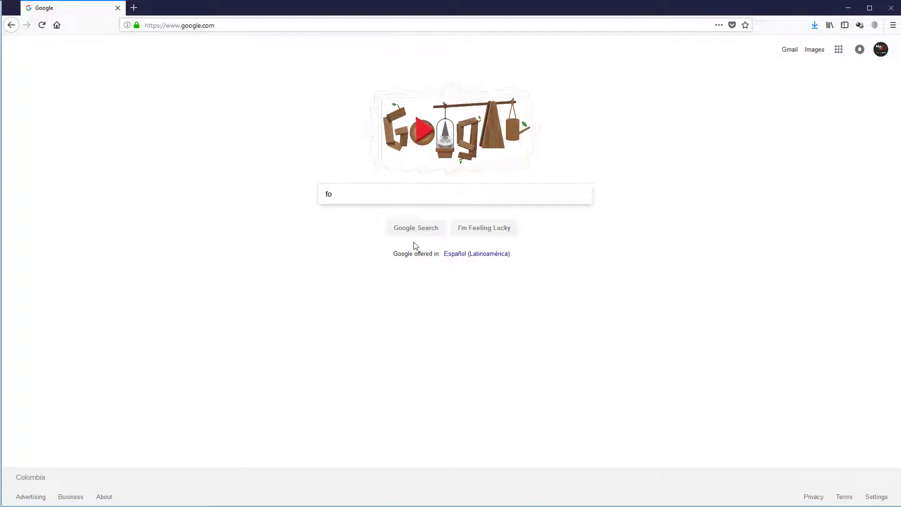
text(nt st)
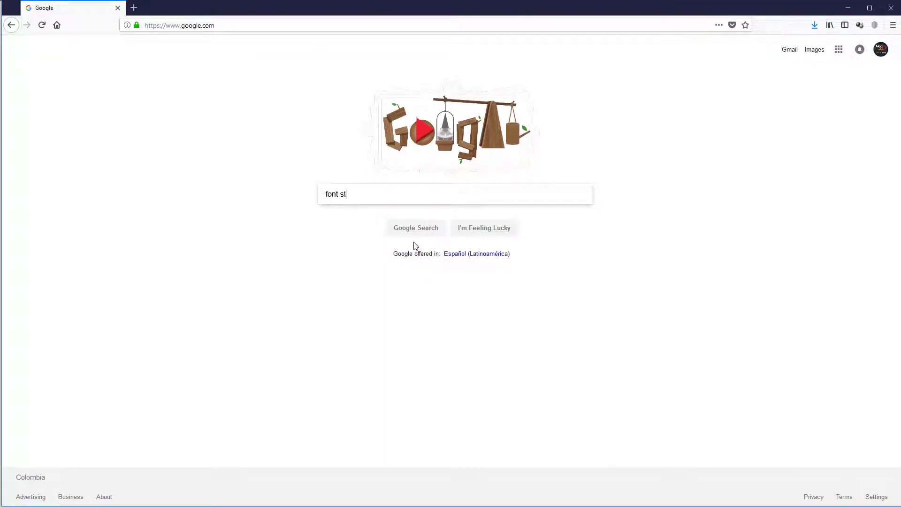
text(ar wars)
key(Return)
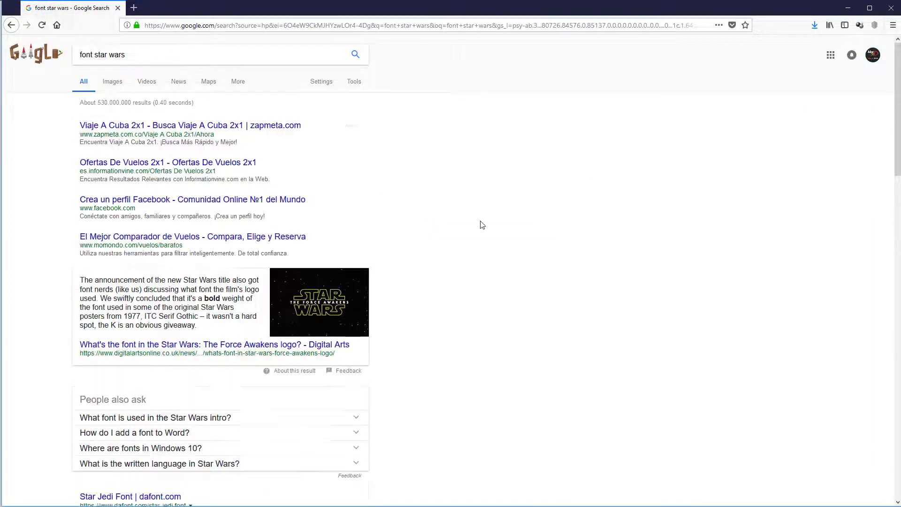
scroll(481, 224, down, 5)
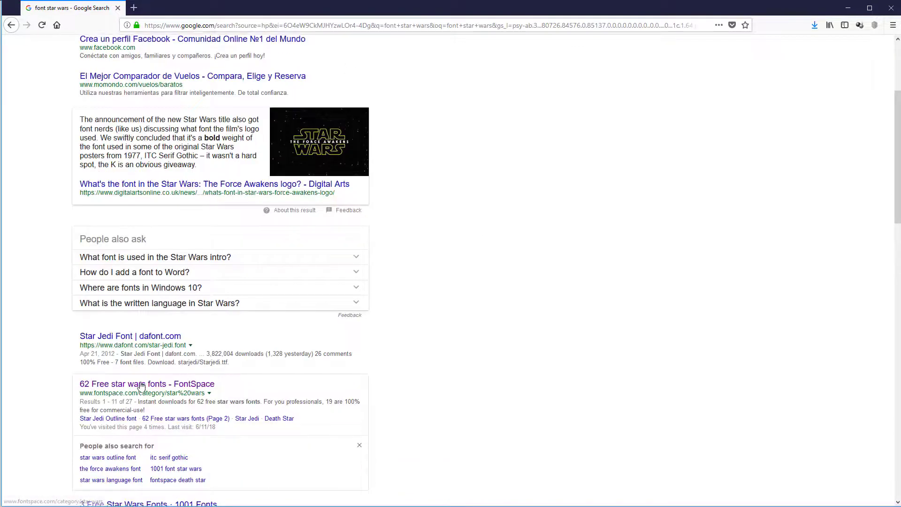
Step: Open FontSpace's star wars fonts listing and go to the SF Distant Galaxy page
click(139, 386)
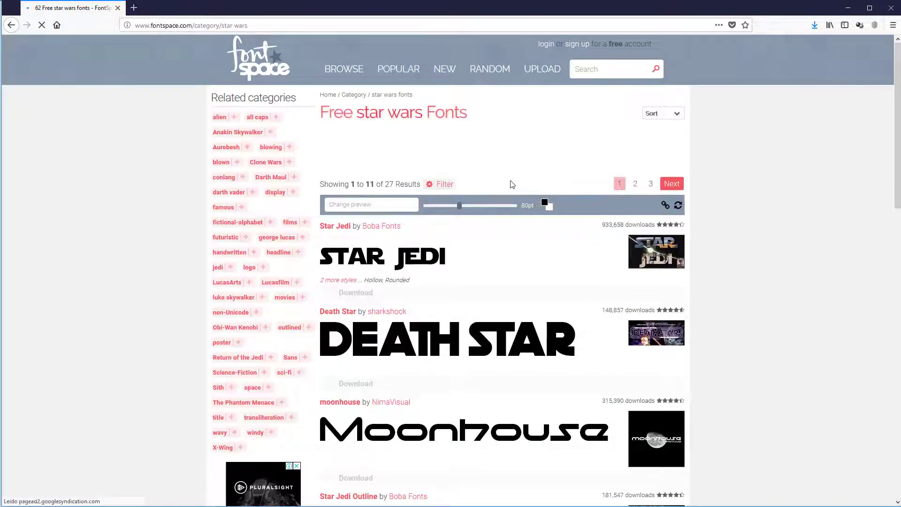
scroll(514, 197, down, 2)
scroll(516, 220, down, 2)
scroll(468, 372, down, 2)
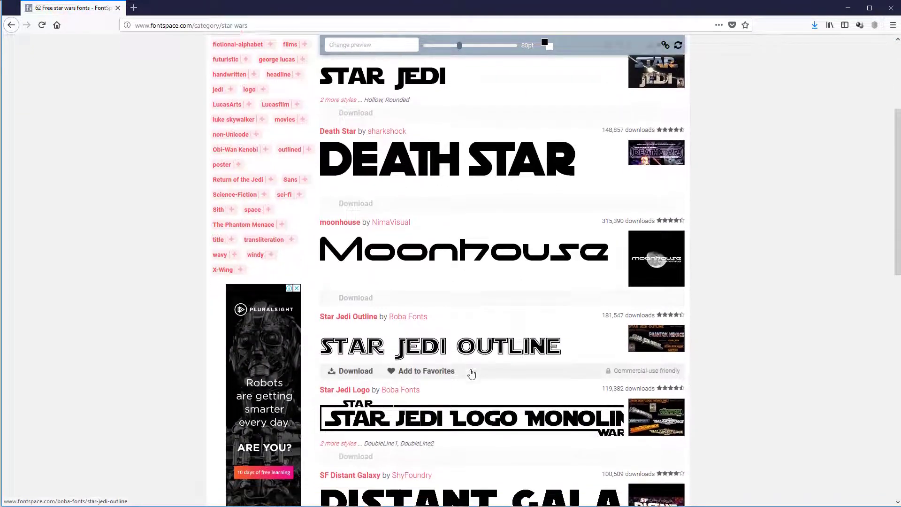
scroll(468, 372, down, 2)
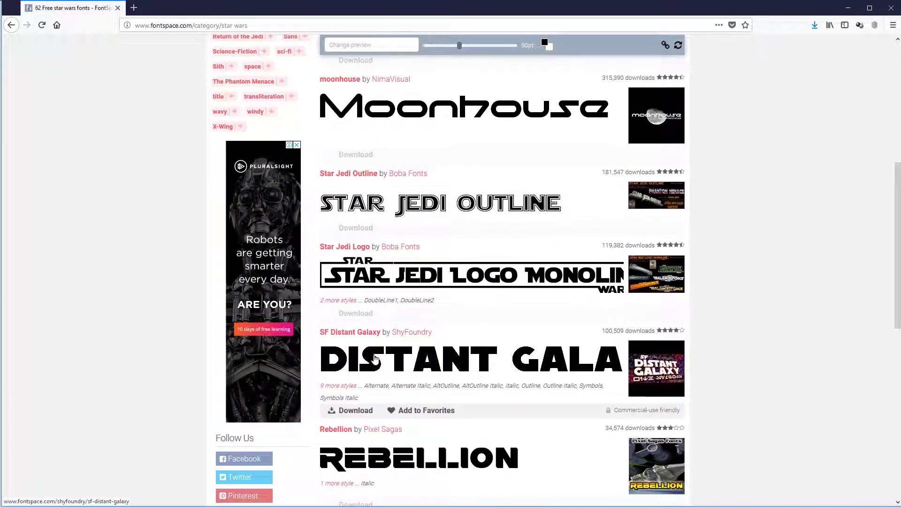
click(375, 359)
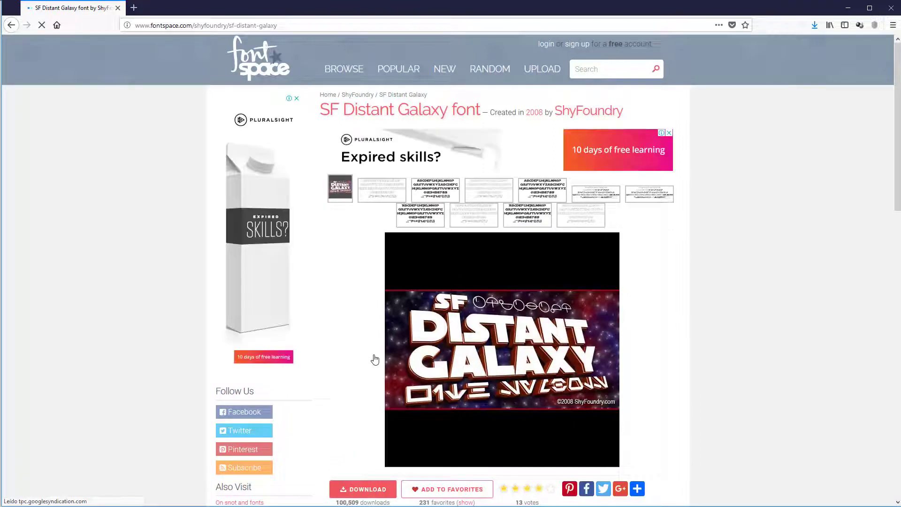
Step: Download the SF Distant Galaxy font archive and open it with WinRAR
scroll(464, 312, down, 1)
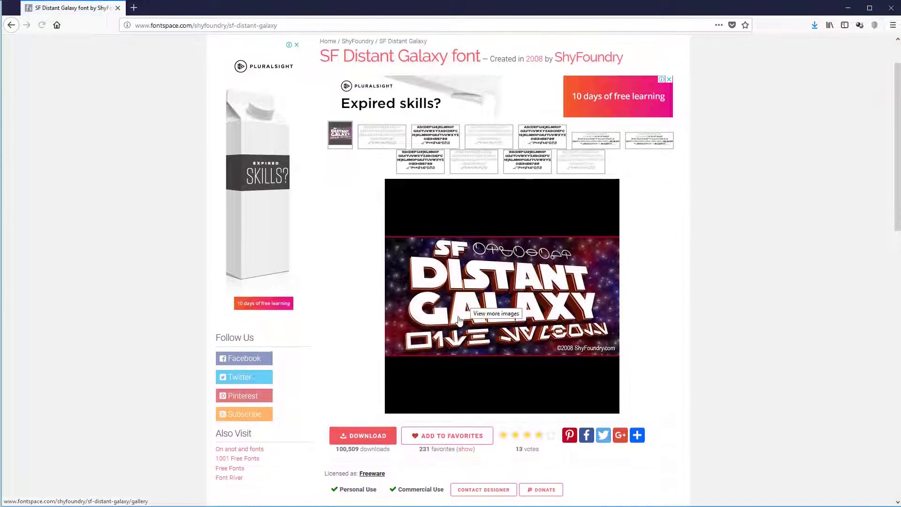
click(356, 437)
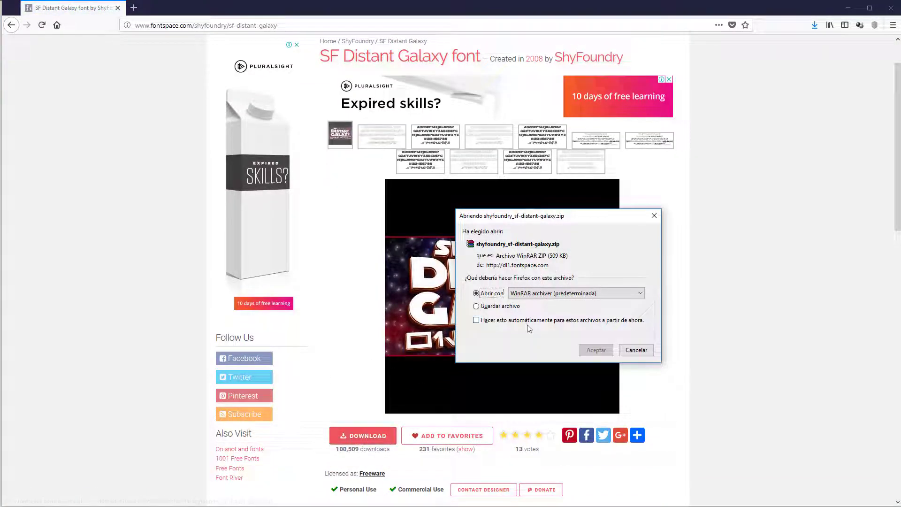
click(598, 349)
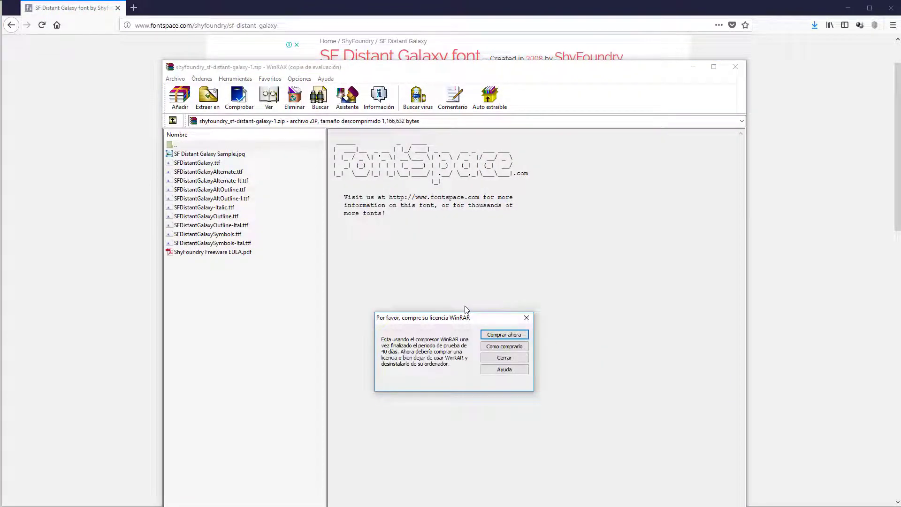
Step: Dismiss the WinRAR reminder and install the SF Distant Galaxy Symbols font
click(504, 359)
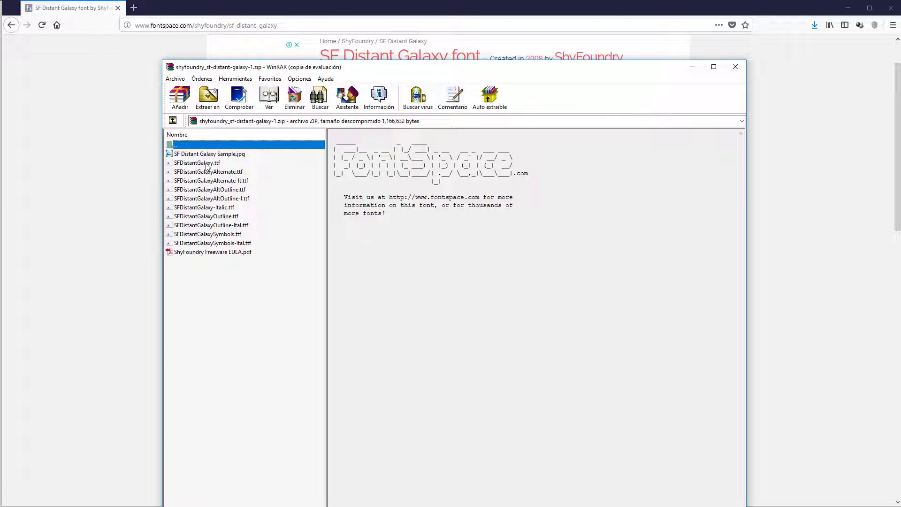
double_click(221, 234)
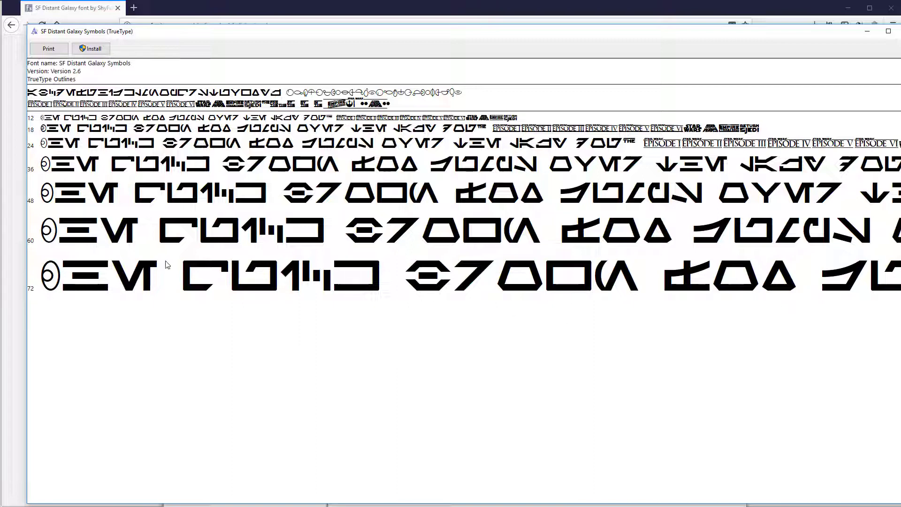
click(94, 49)
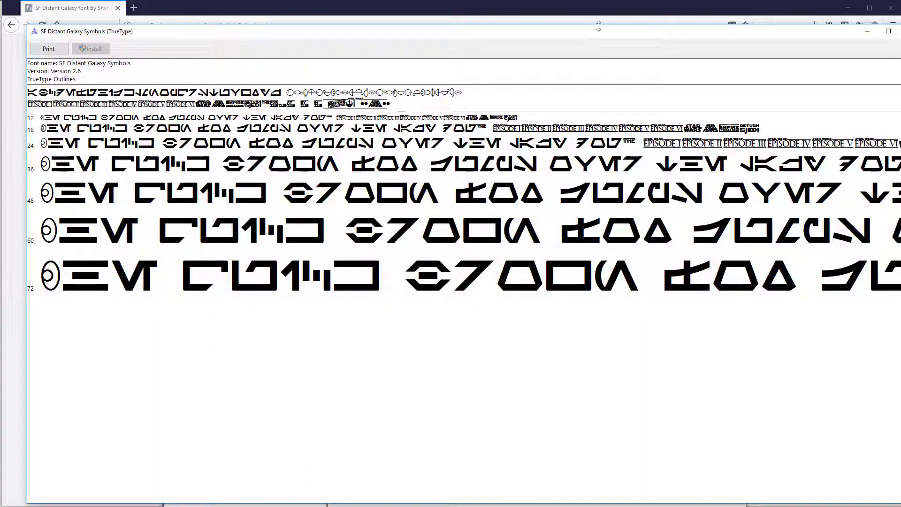
drag(597, 31, 577, 36)
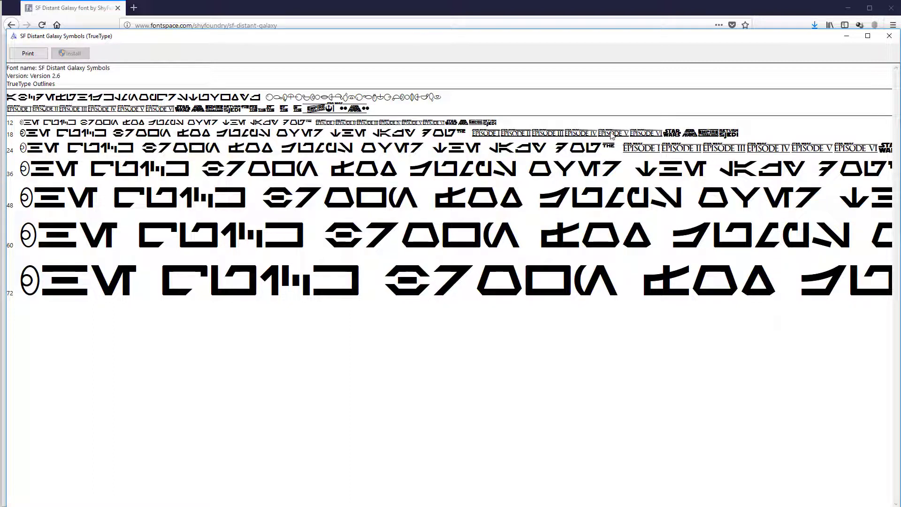
click(888, 36)
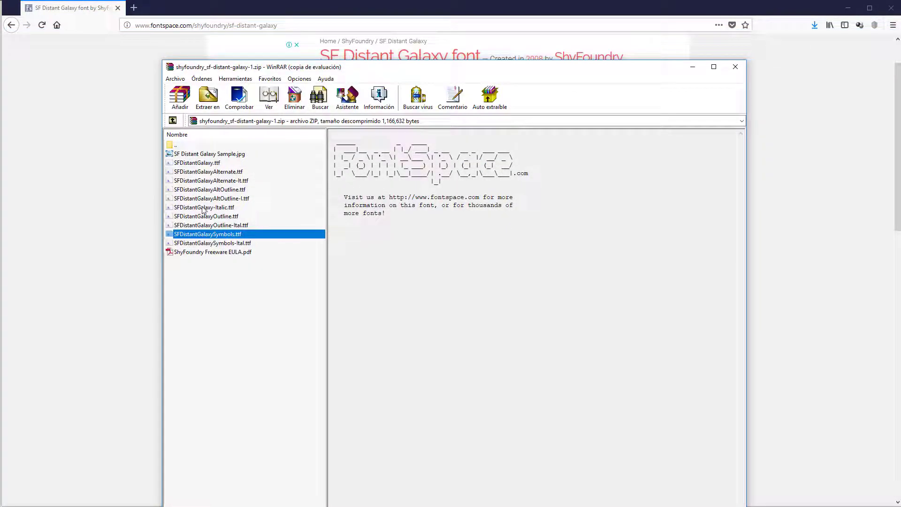
Step: Try installing AltOutline Italic, keep the existing copy, and close the archive
double_click(204, 198)
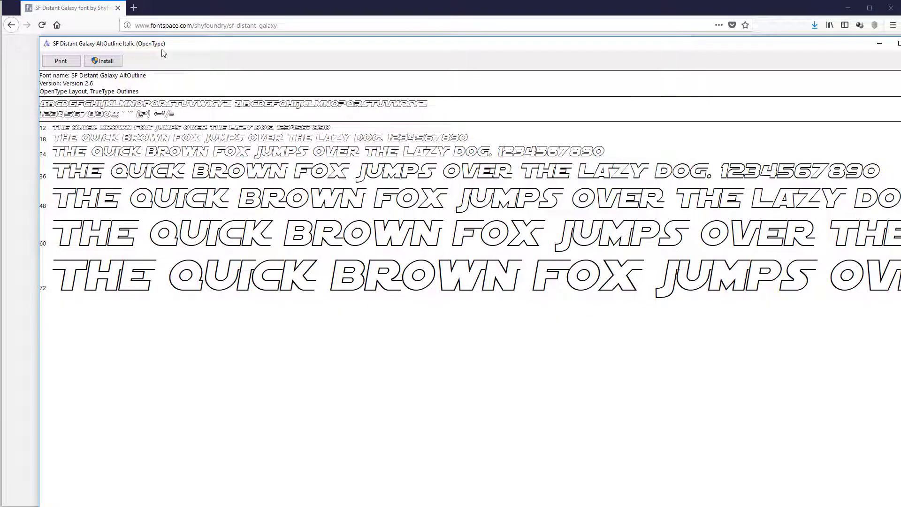
drag(162, 50, 153, 47)
click(104, 68)
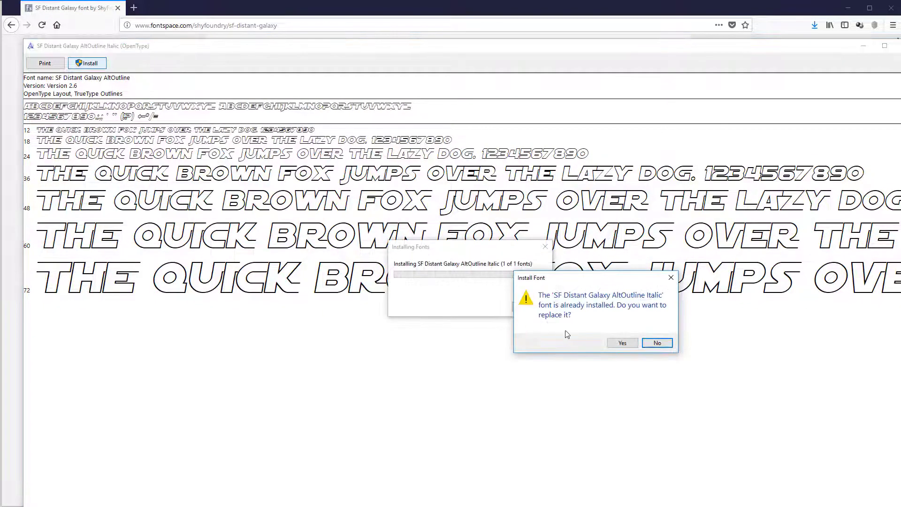
click(653, 343)
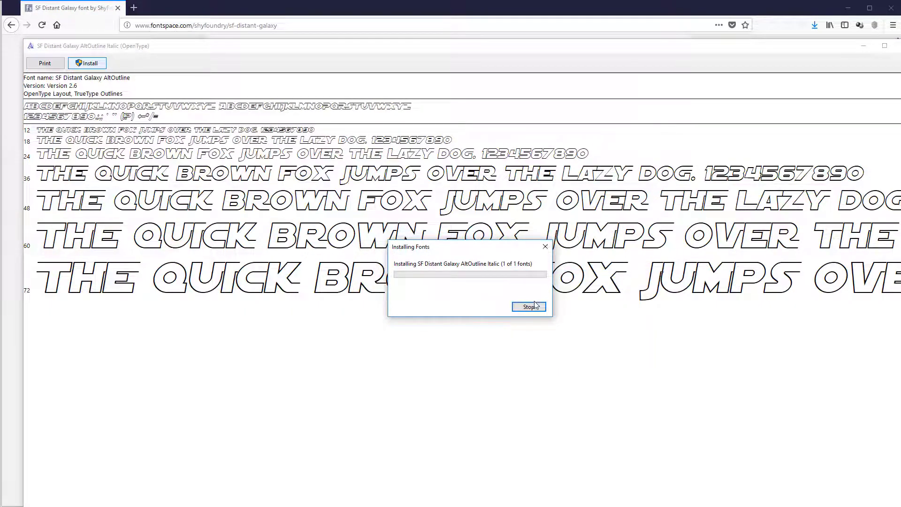
click(897, 46)
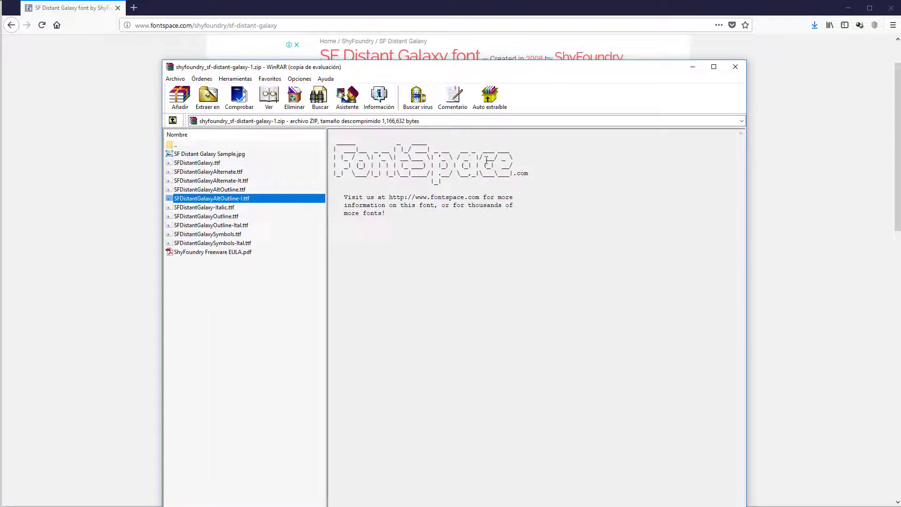
click(735, 66)
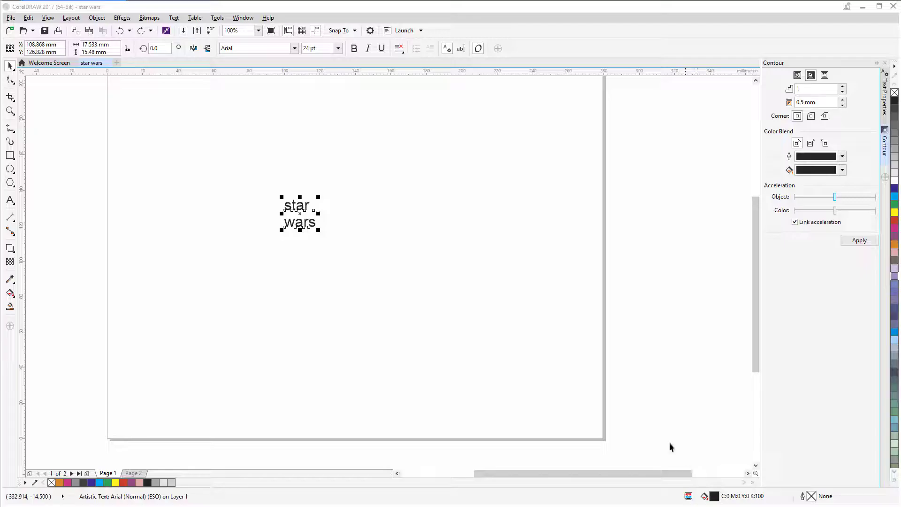
Step: Enlarge the star wars text to about 80 pt and move it toward the page centre
scroll(387, 202, down, 2)
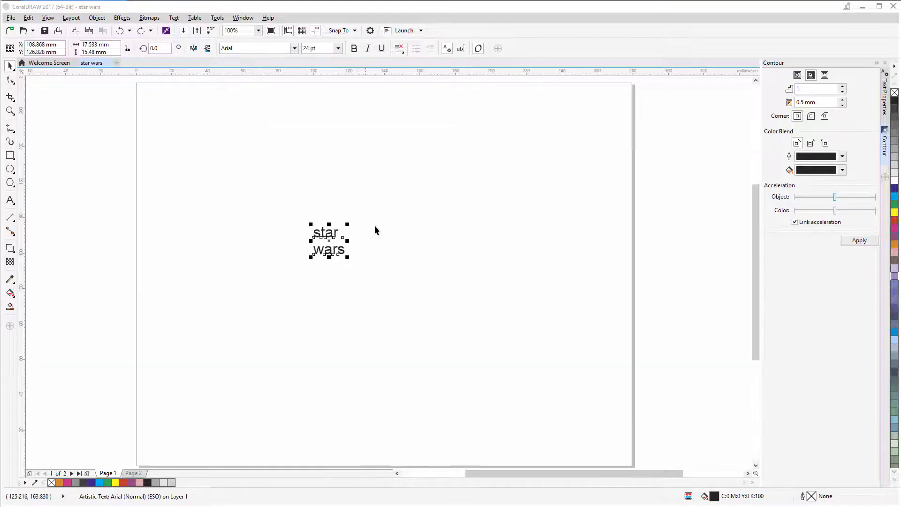
scroll(358, 174, up, 2)
drag(352, 258, 449, 322)
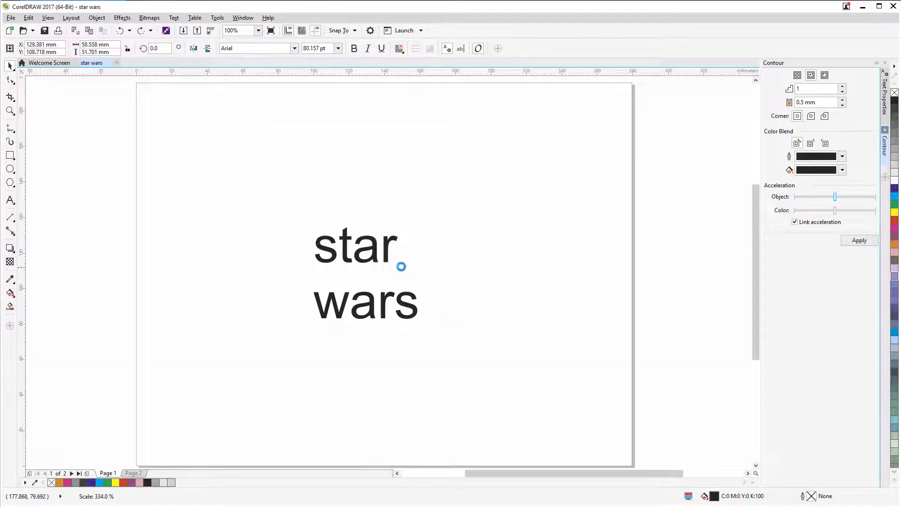
drag(373, 249, 388, 237)
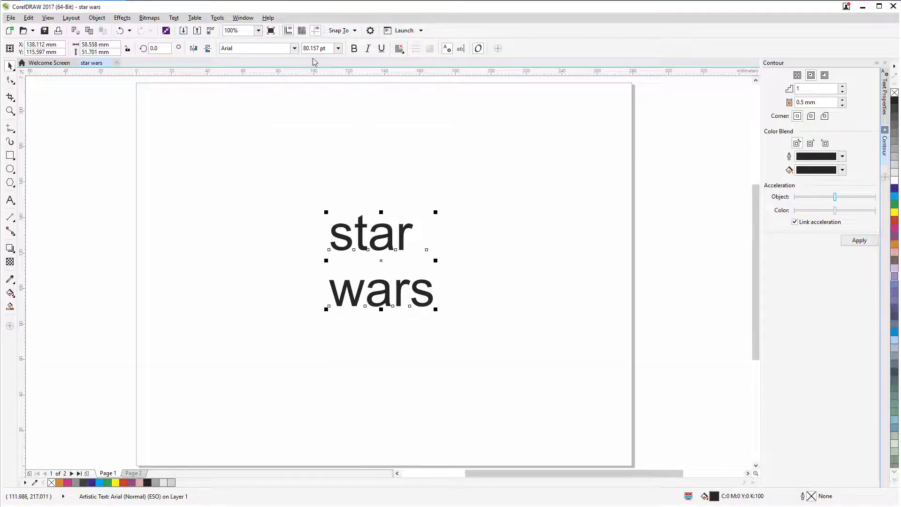
Step: Set the text's font to SF Distant Galaxy
click(295, 49)
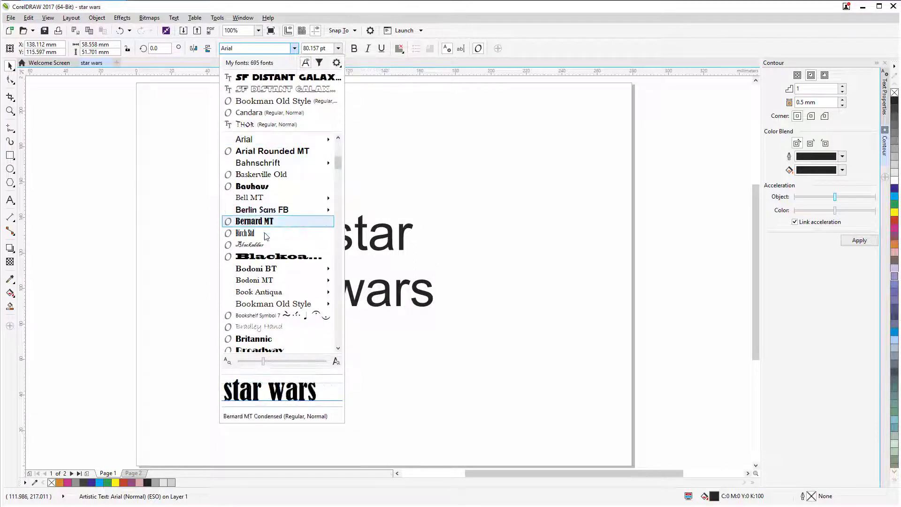
scroll(265, 243, down, 4)
scroll(266, 253, down, 5)
scroll(266, 254, down, 5)
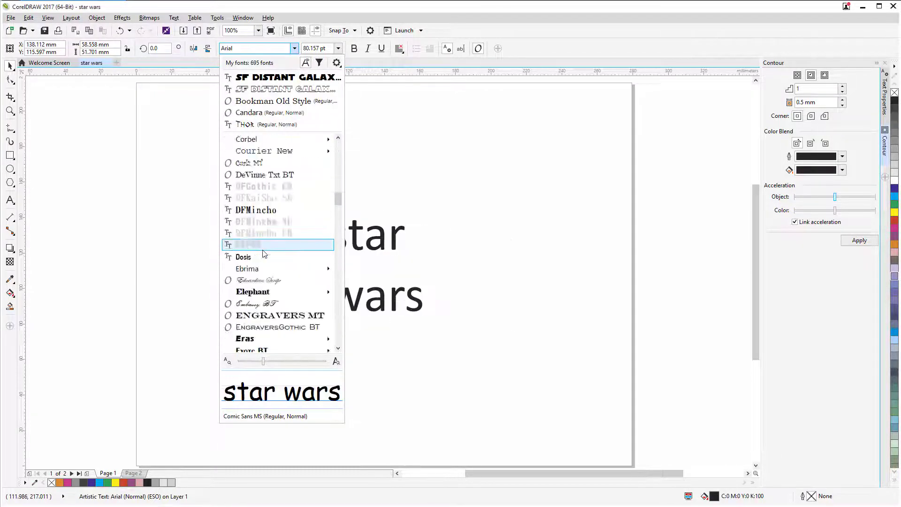
scroll(265, 253, down, 15)
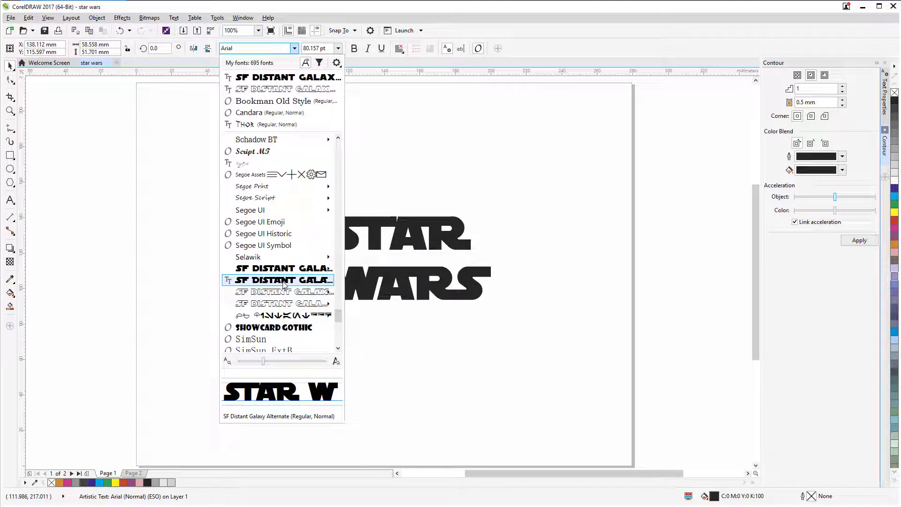
mouse_move(283, 269)
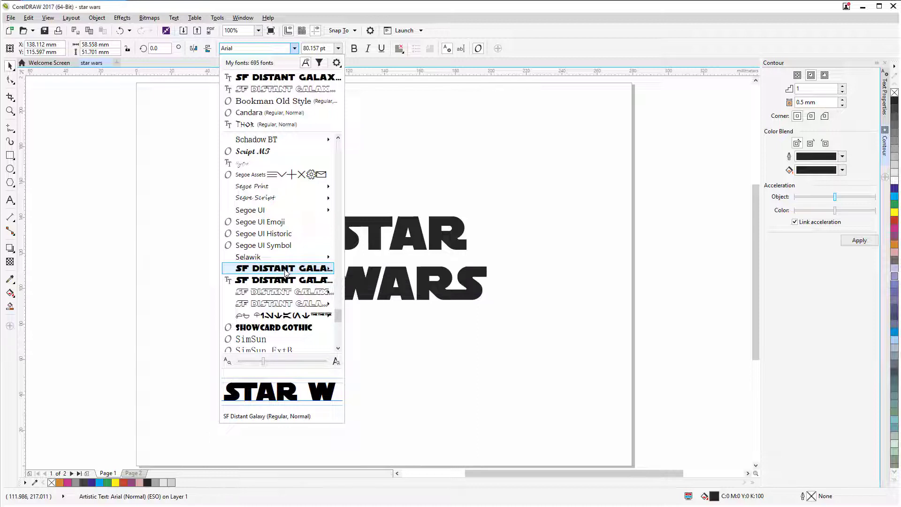
click(286, 270)
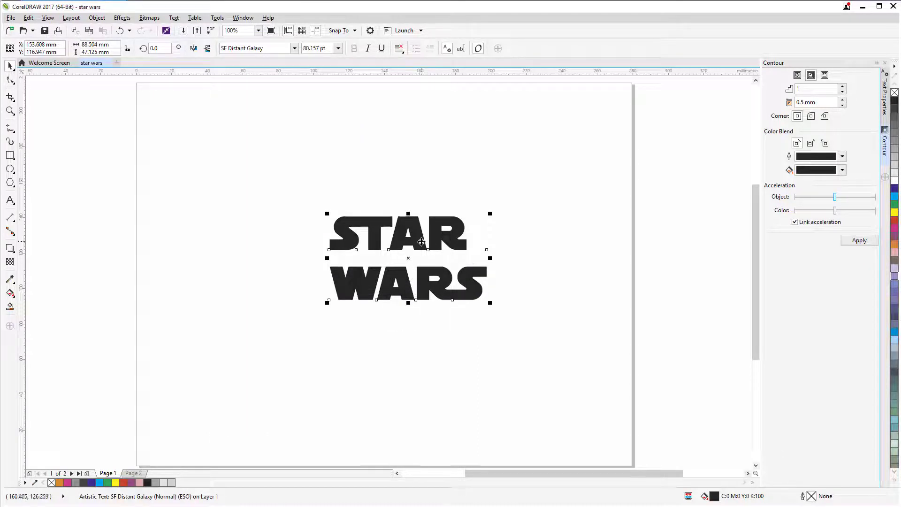
Step: Center-align the text so STAR sits over WARS, and move it up-left
click(399, 48)
click(417, 81)
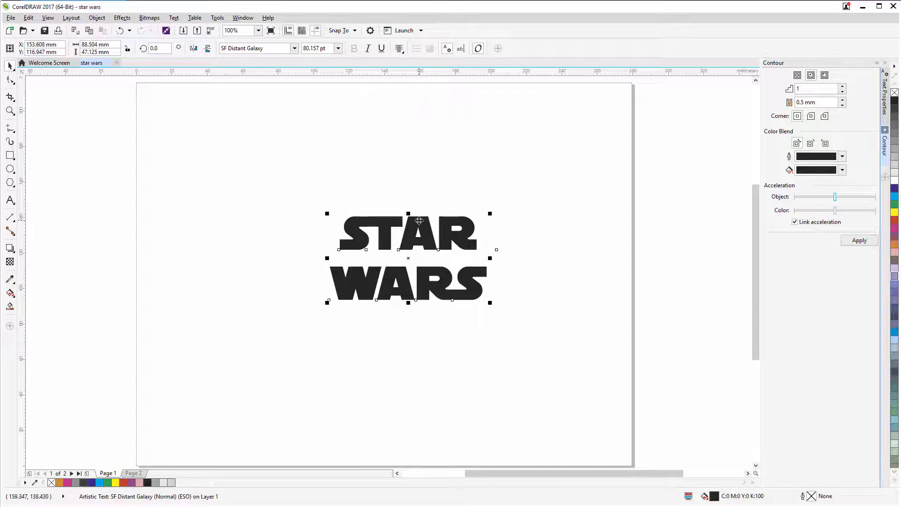
drag(425, 223, 395, 205)
scroll(395, 206, up, 1)
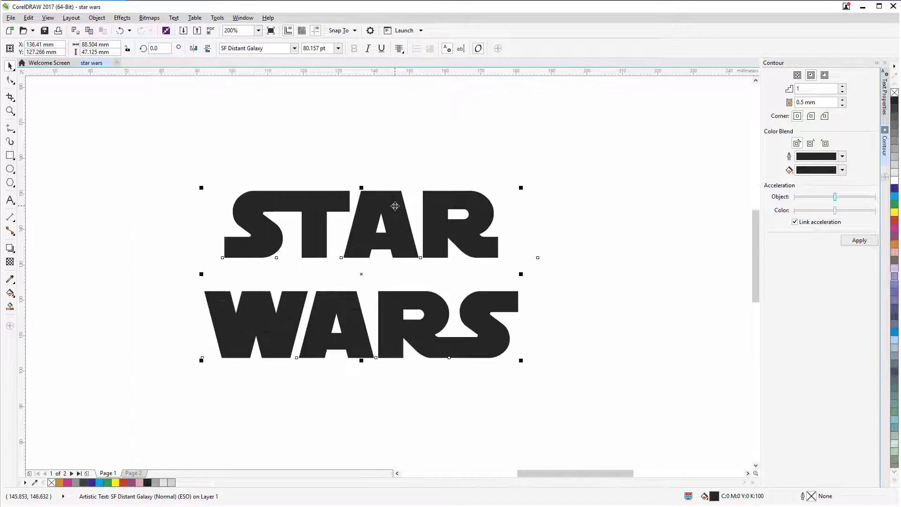
Step: Tighten the line gap and letter spacing with the Shape tool's spacing handles
click(12, 80)
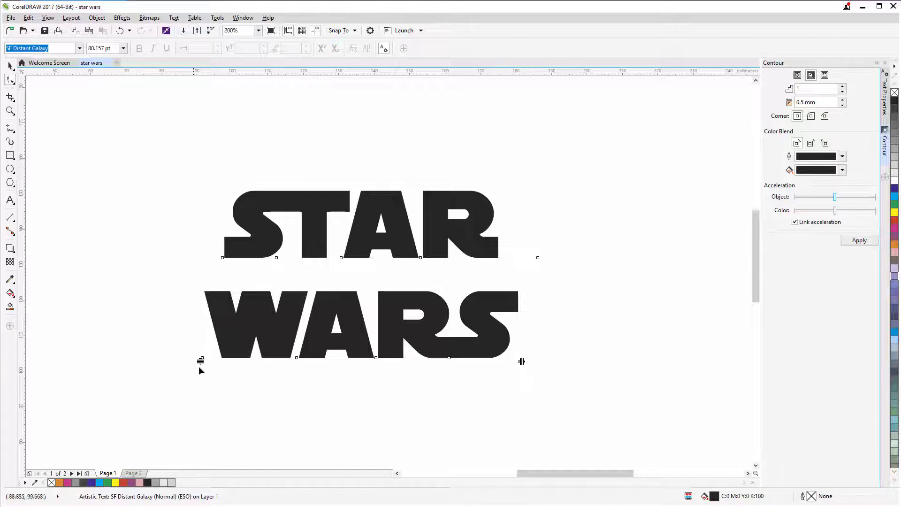
mouse_move(200, 360)
mouse_down()
mouse_move(235, 393)
mouse_move(232, 312)
mouse_up()
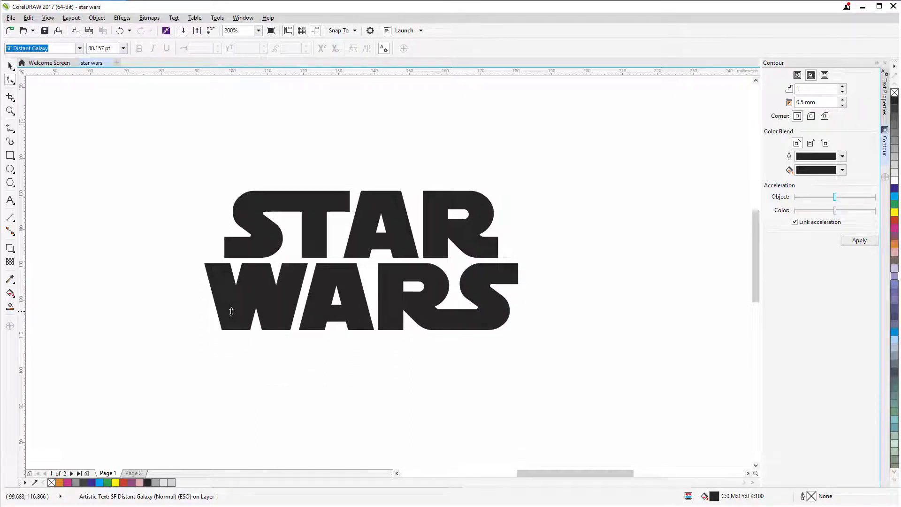
drag(231, 311, 234, 318)
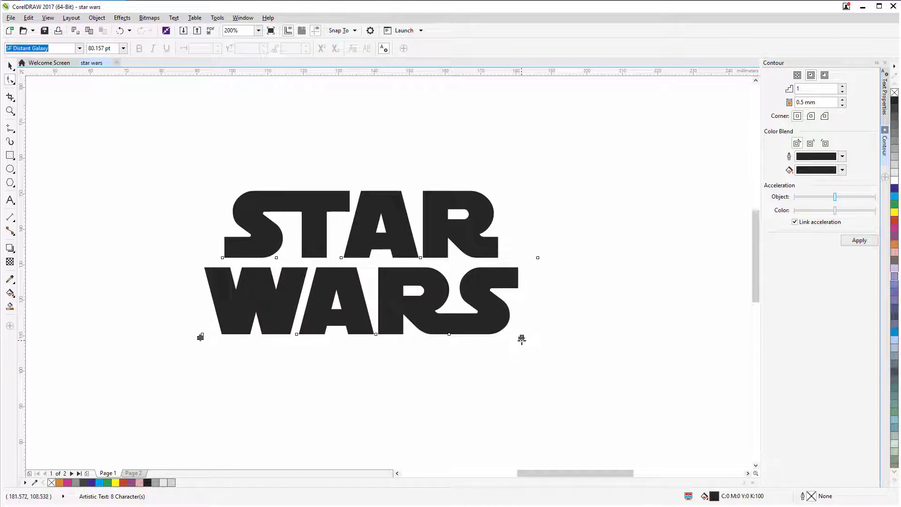
mouse_move(522, 338)
mouse_down()
mouse_move(540, 344)
mouse_move(380, 336)
mouse_up()
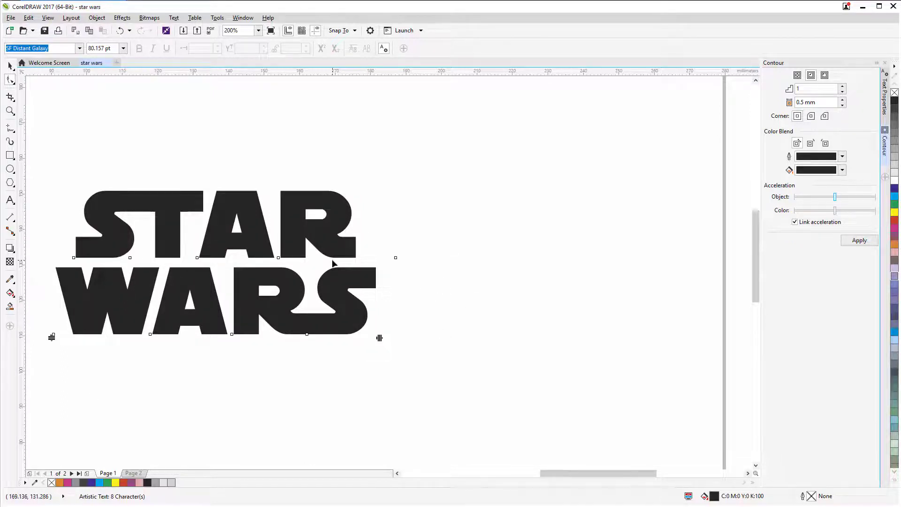
scroll(332, 263, up, 2)
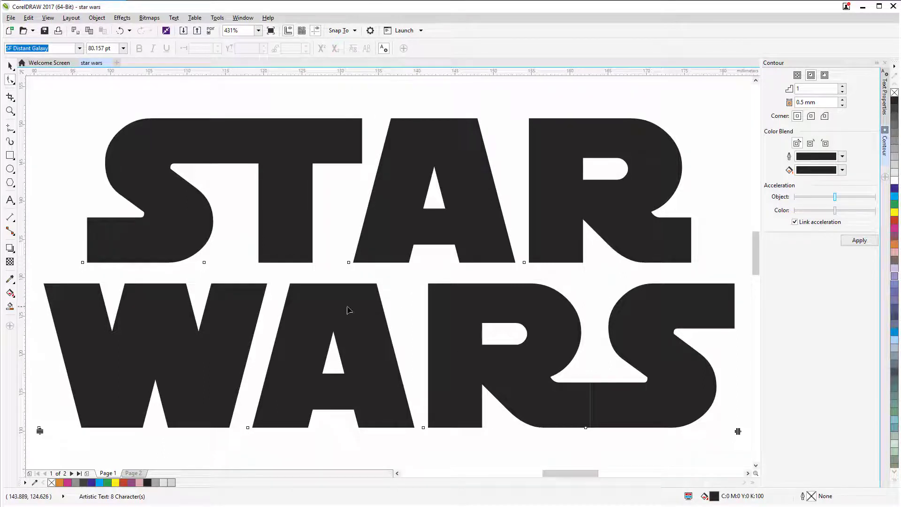
click(9, 65)
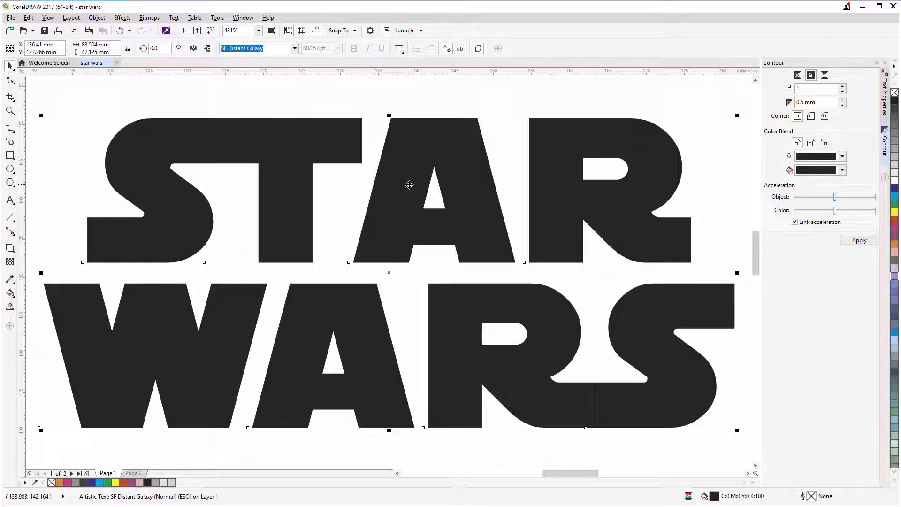
Step: Edit the text directly to remove a stray 7 typed into STAR
click(14, 203)
click(36, 200)
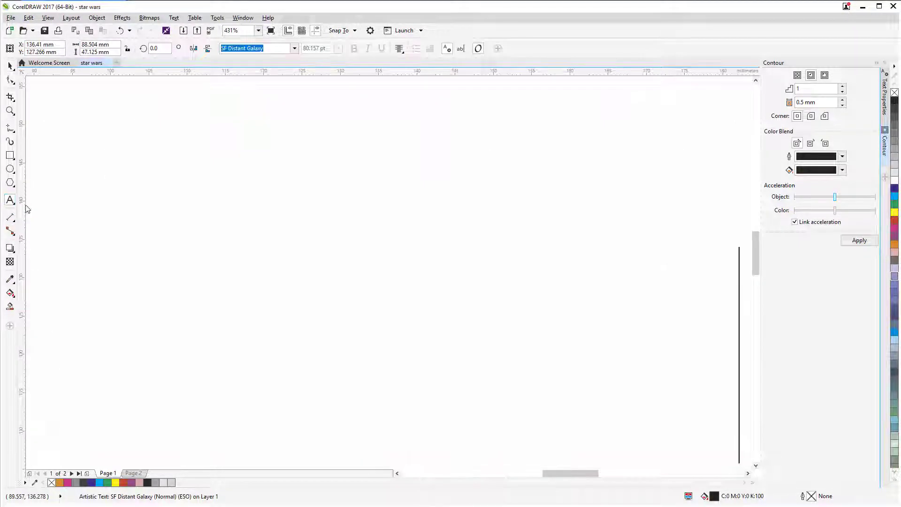
click(348, 202)
text(7AR)
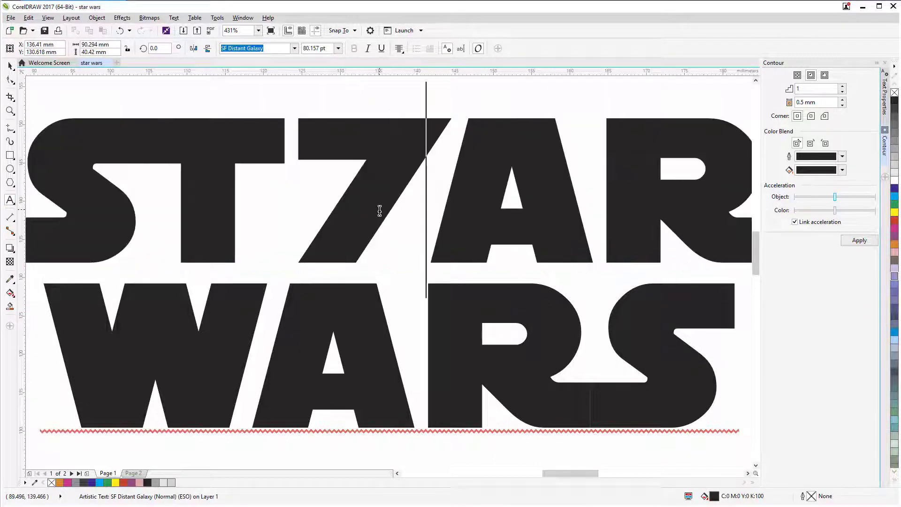
key(BackSpace)
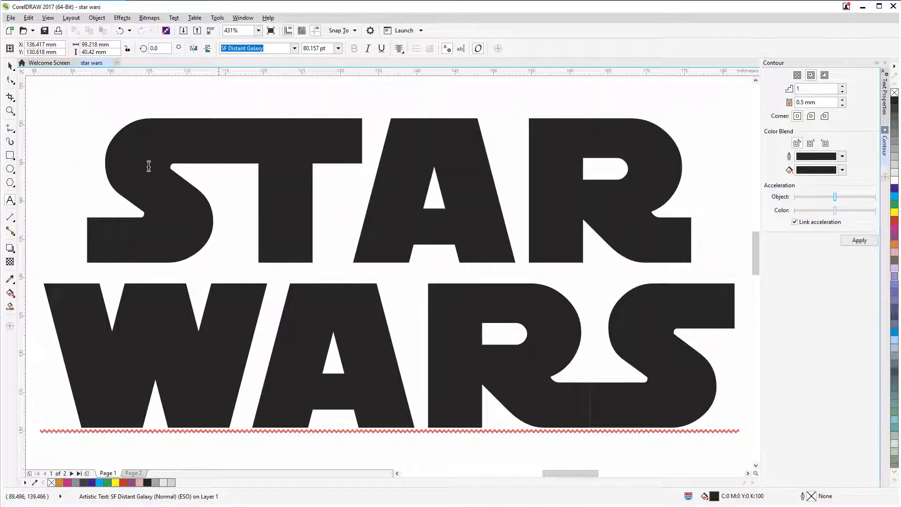
click(9, 65)
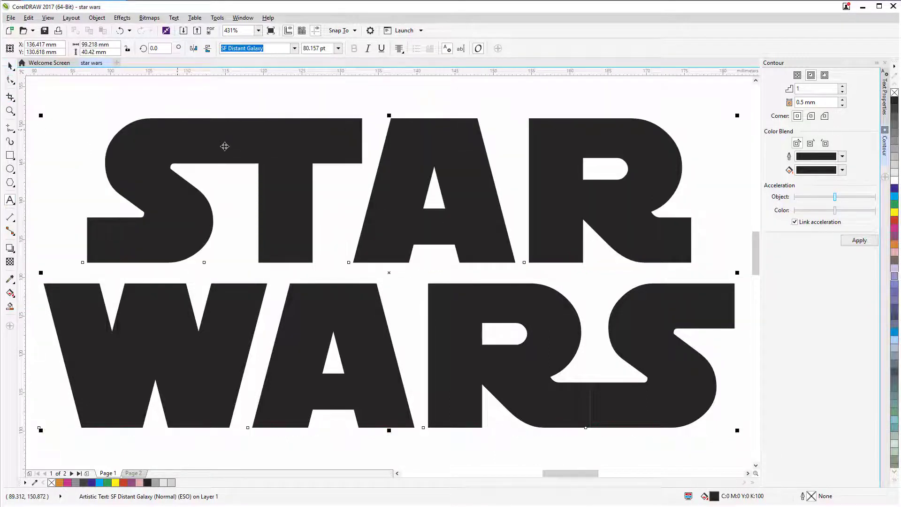
Step: Convert the STAR WARS text to curves from the right-click menu
right_click(417, 133)
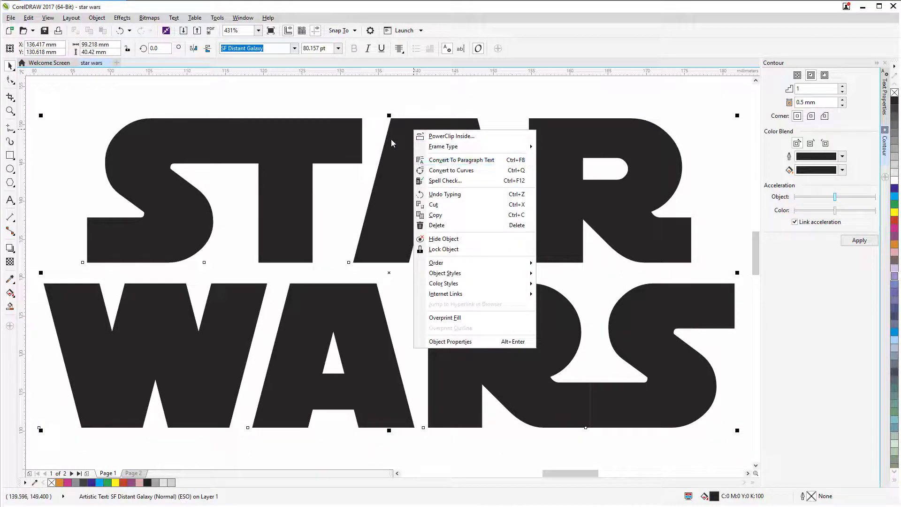
click(403, 126)
right_click(456, 137)
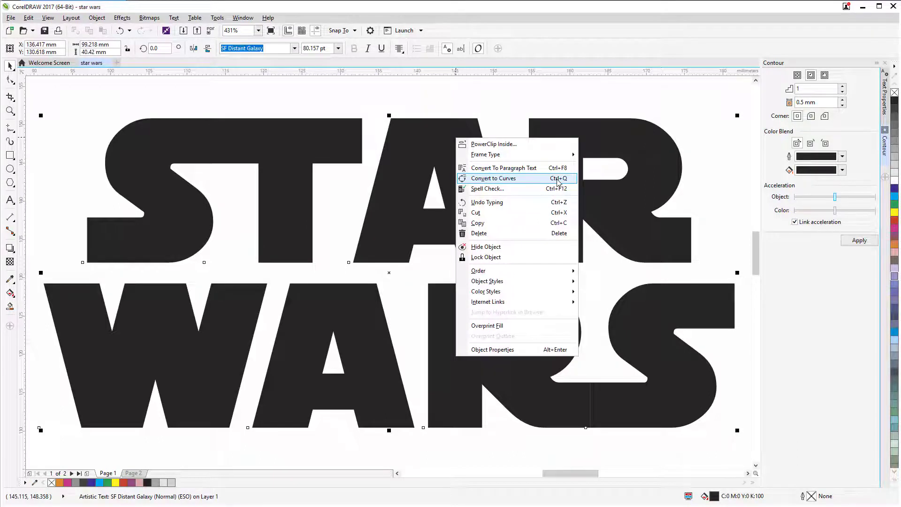
click(514, 180)
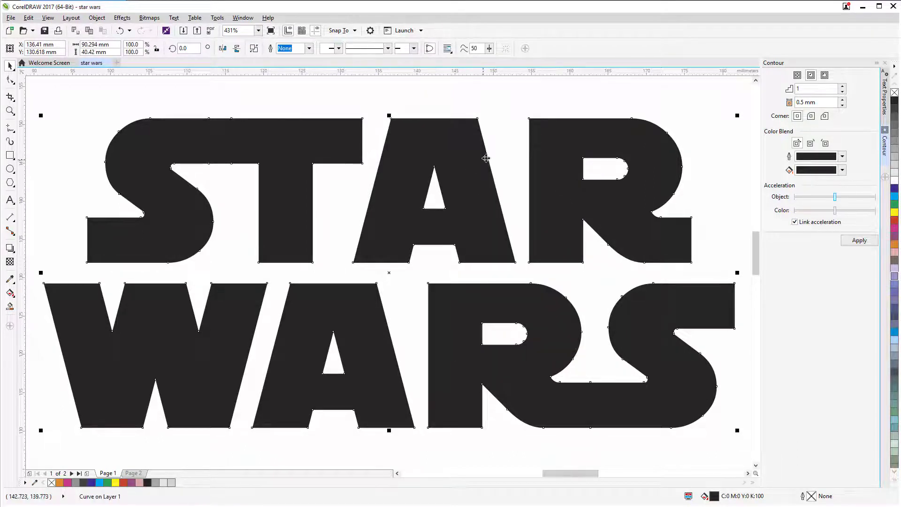
Step: Move the whole STAR WARS logo up and to the right
scroll(485, 158, down, 3)
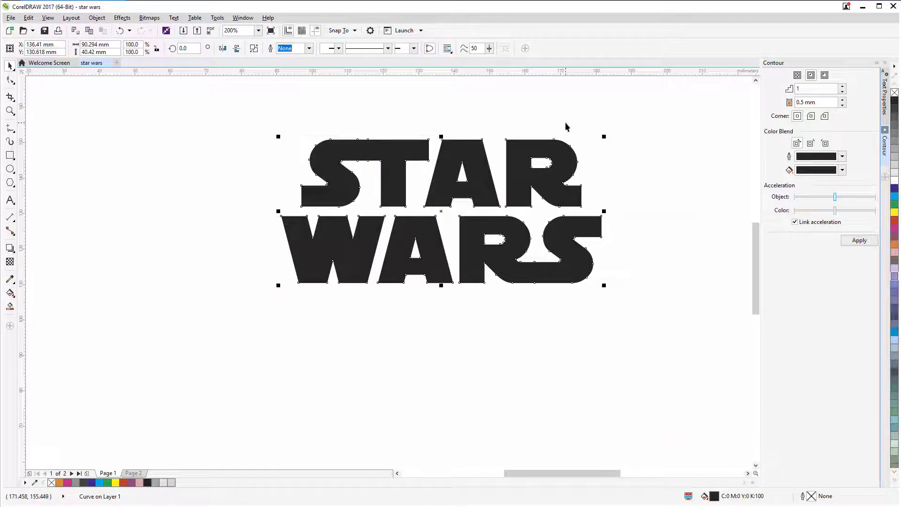
scroll(566, 127, up, 3)
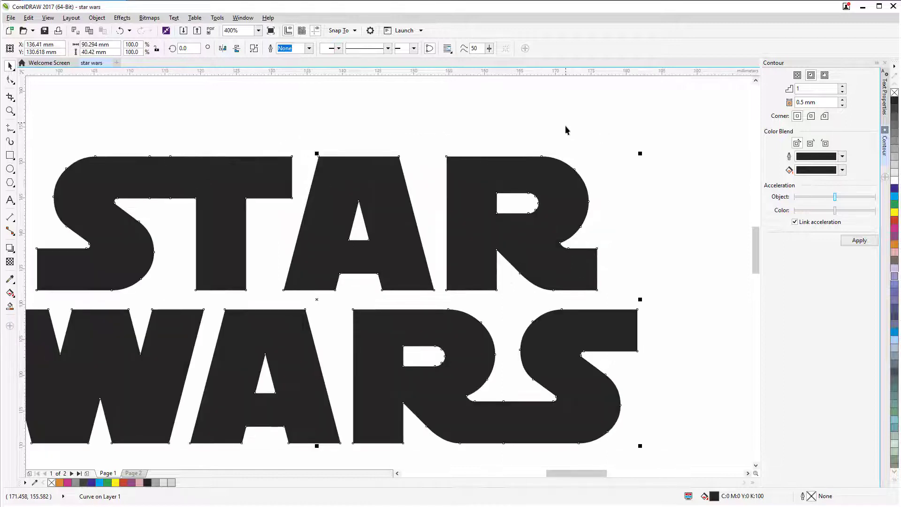
mouse_move(497, 167)
mouse_down()
mouse_move(538, 145)
mouse_move(548, 165)
mouse_up()
Step: Drag the R's leg nodes right and the S's bottom-left nodes further left
click(10, 80)
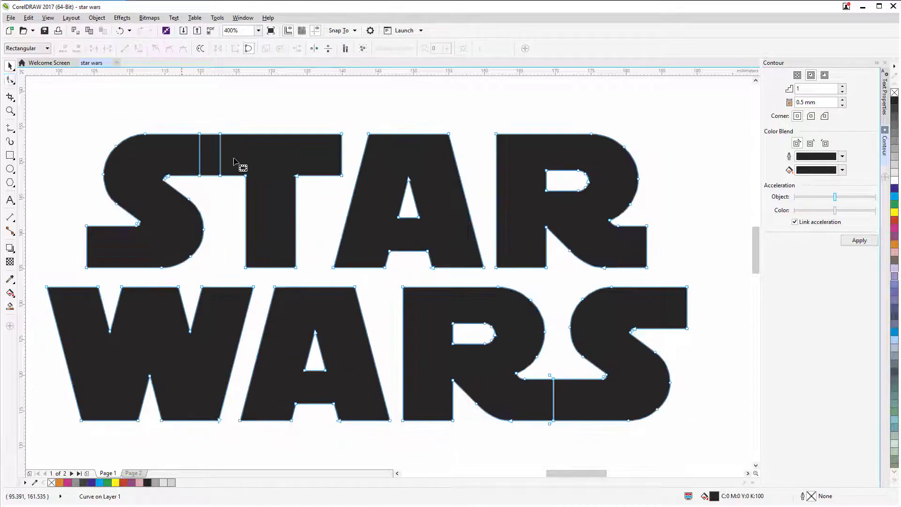
mouse_move(659, 220)
mouse_down()
mouse_move(638, 281)
mouse_move(688, 273)
mouse_up()
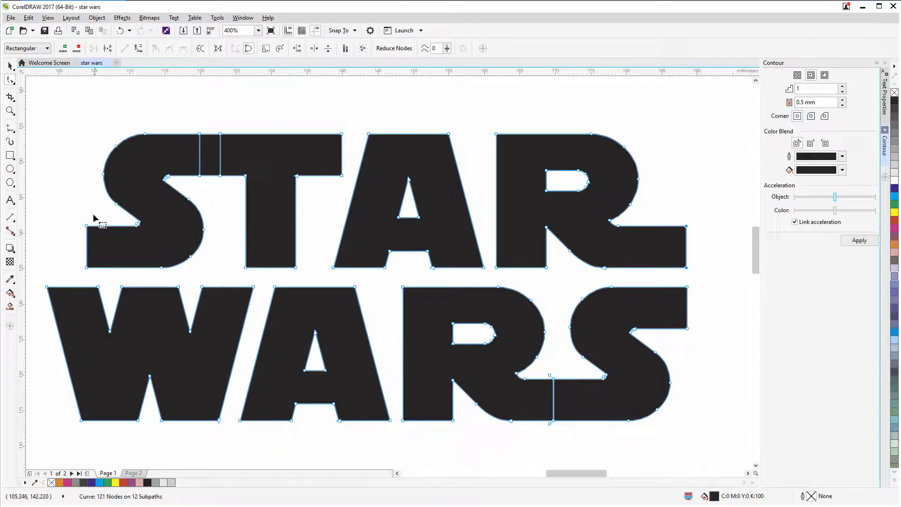
mouse_move(94, 219)
mouse_down()
mouse_move(75, 274)
mouse_move(45, 267)
mouse_up()
click(10, 65)
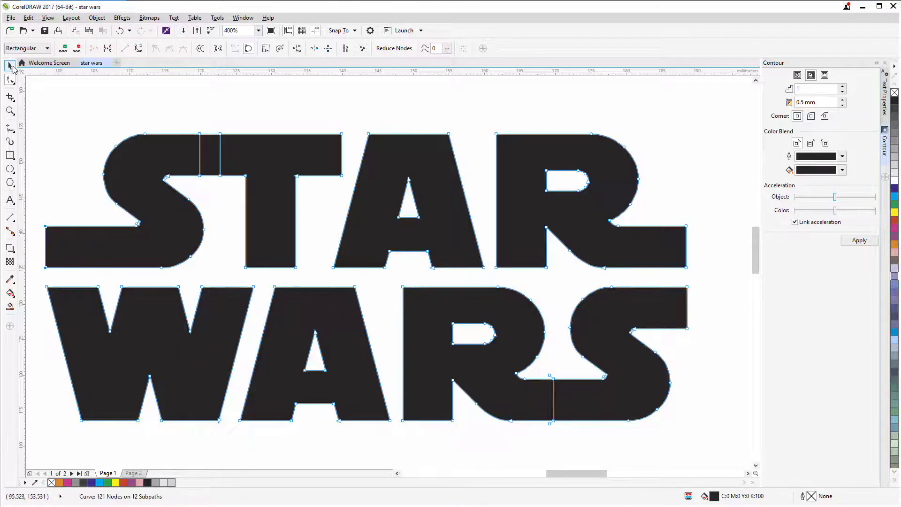
click(218, 108)
Step: Drag a duplicate of the logo above the original and give it no fill, outline only
key(F3)
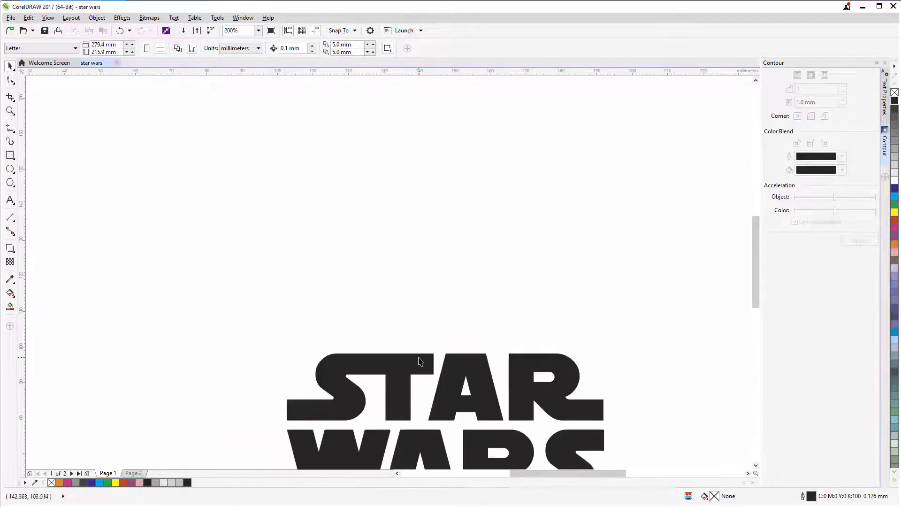
click(419, 360)
drag(420, 358, 424, 130)
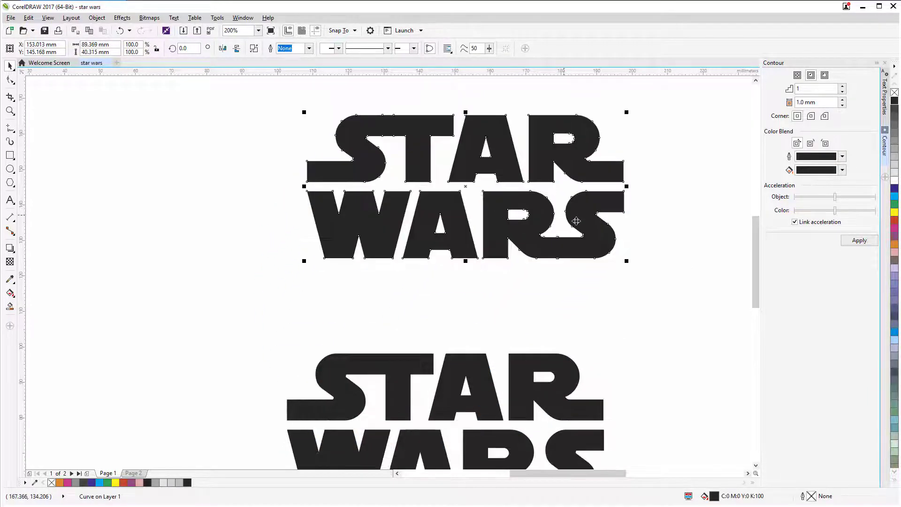
click(894, 93)
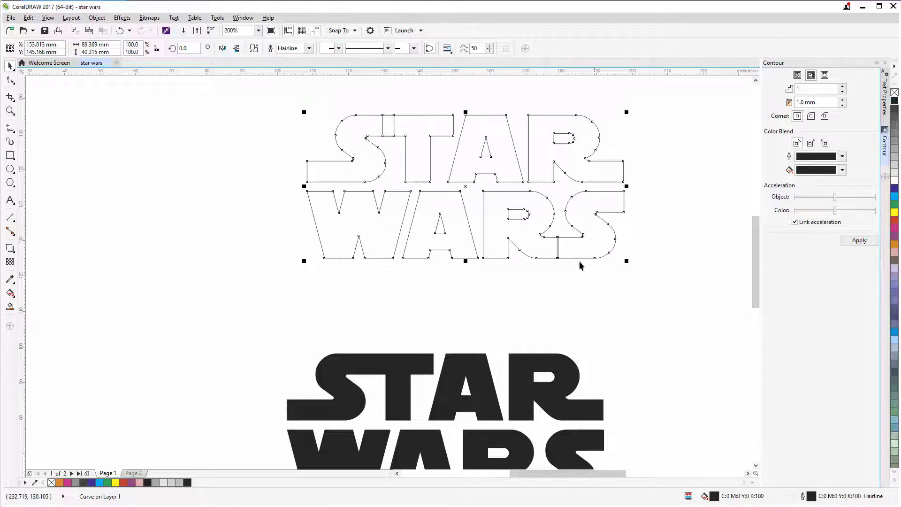
click(573, 273)
Step: Break the STAR WARS outline curve at both stem-junction nodes
scroll(613, 225, up, 3)
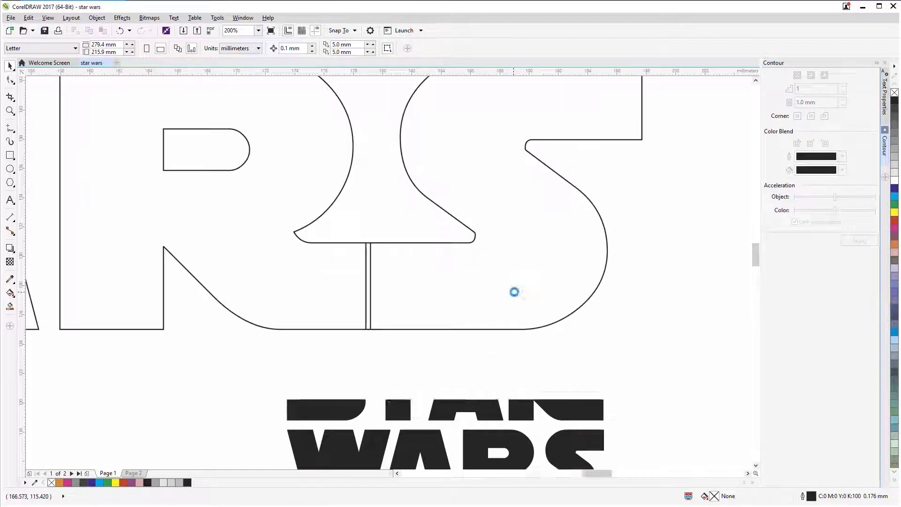
scroll(266, 252, up, 3)
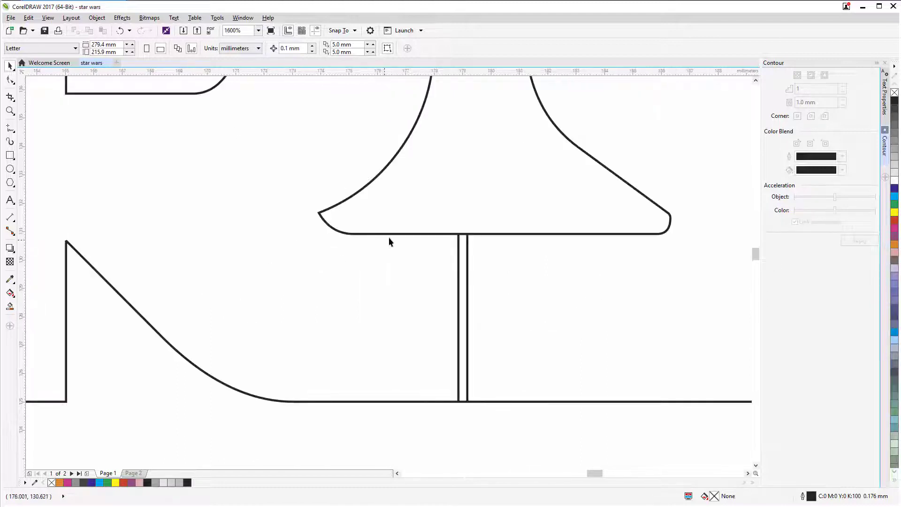
click(441, 234)
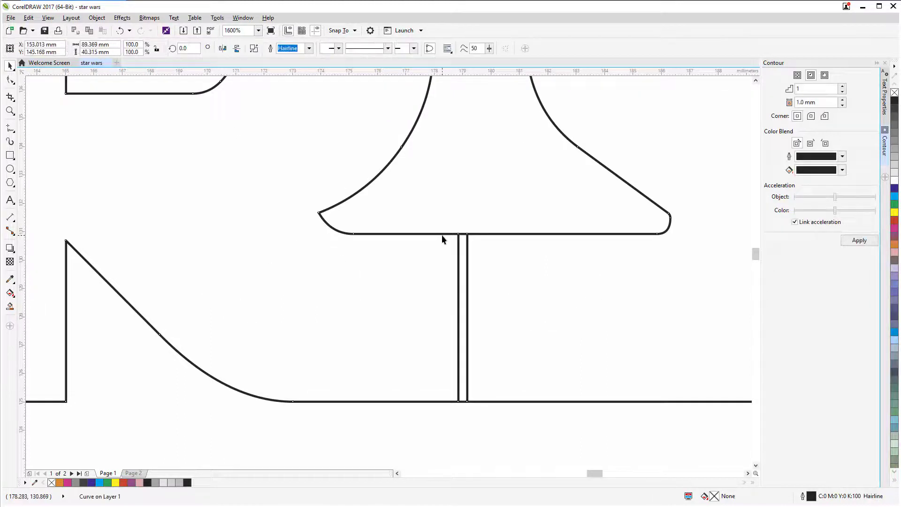
click(11, 81)
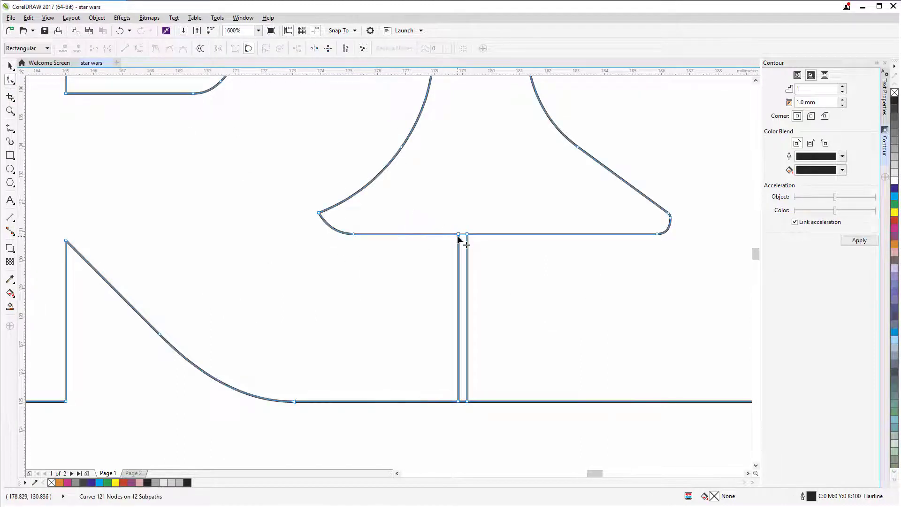
click(458, 236)
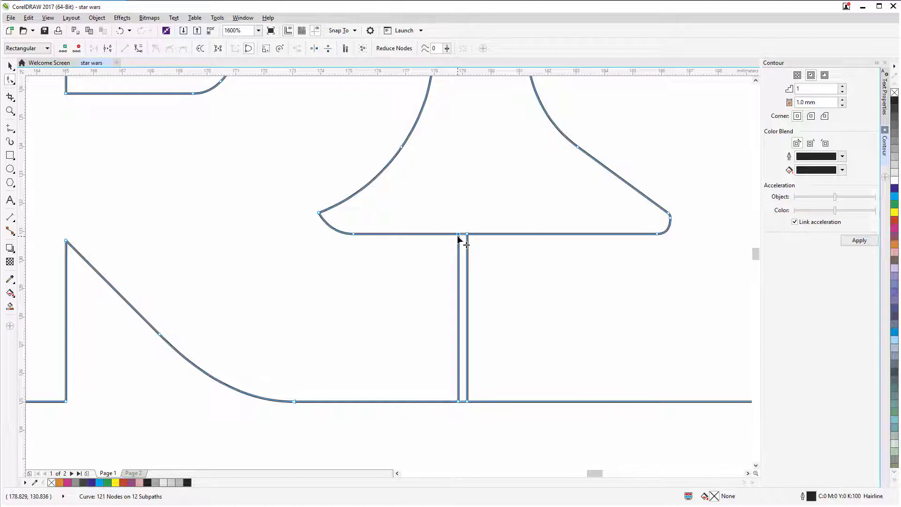
click(108, 49)
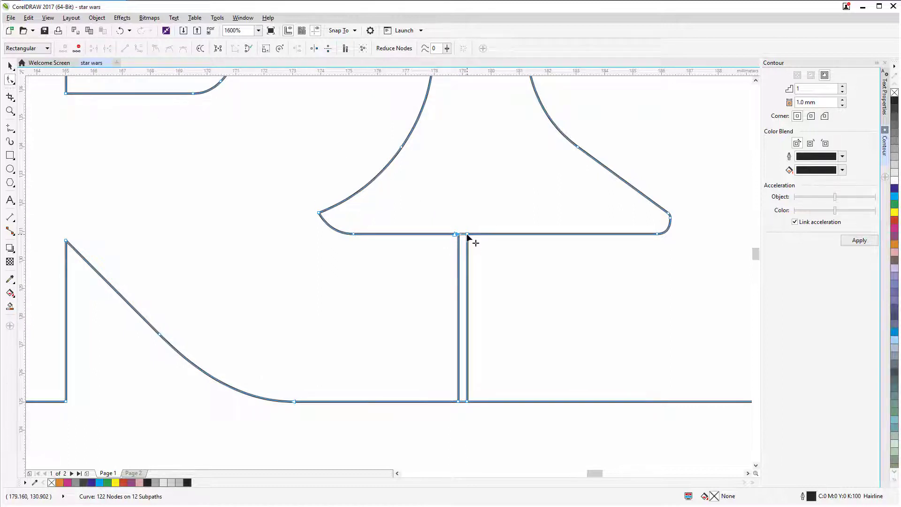
click(468, 234)
click(107, 48)
Step: Pull loose and delete the two vertical stem segments, undoing a stray node move
drag(456, 235, 421, 289)
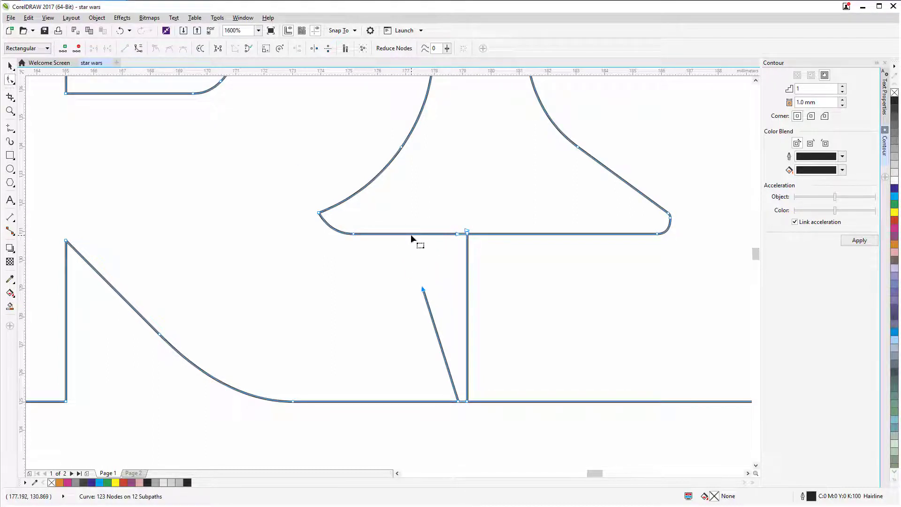
key(Delete)
drag(467, 233, 496, 286)
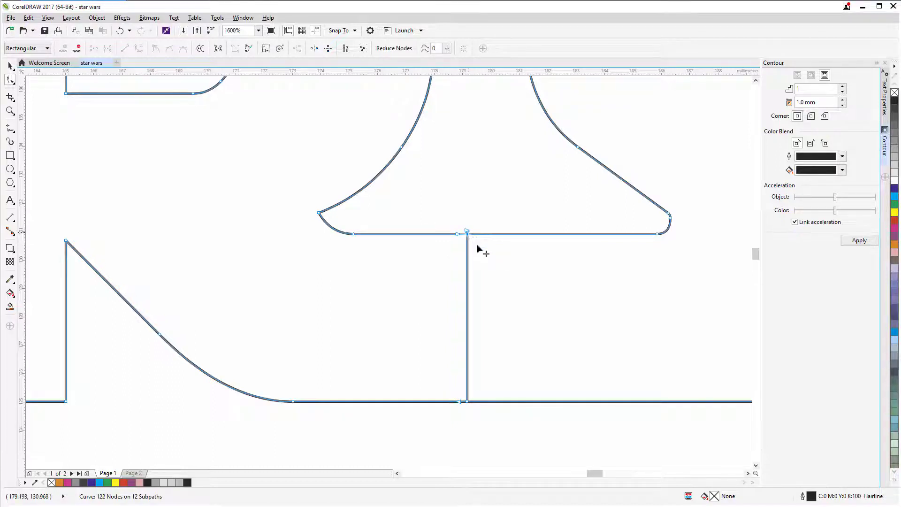
key(Delete)
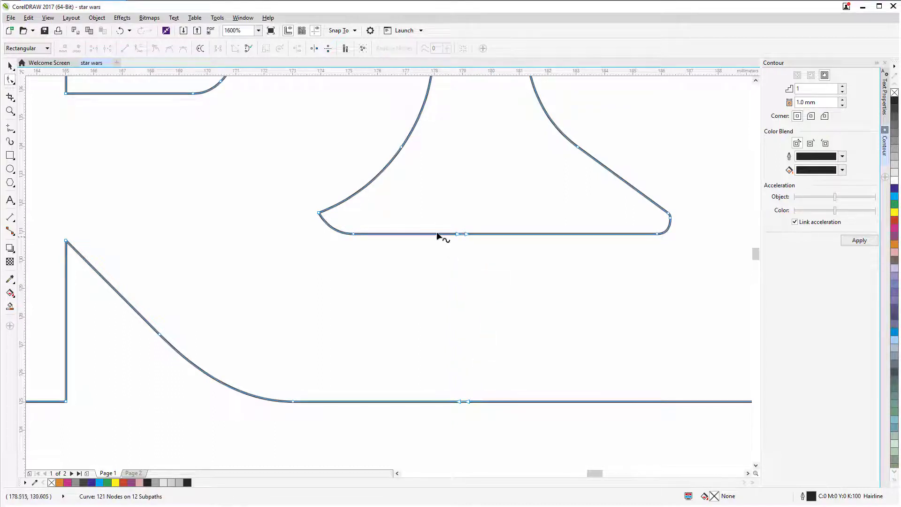
drag(458, 234, 482, 287)
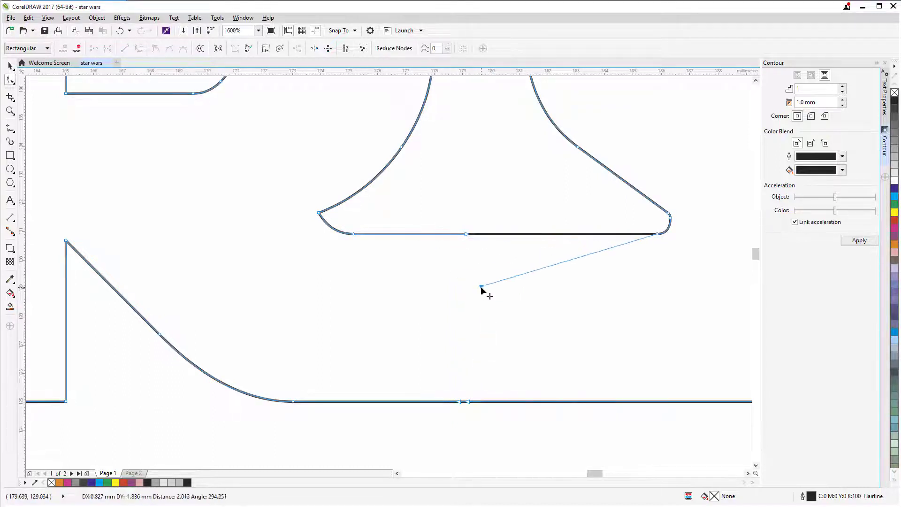
key(ctrl+z)
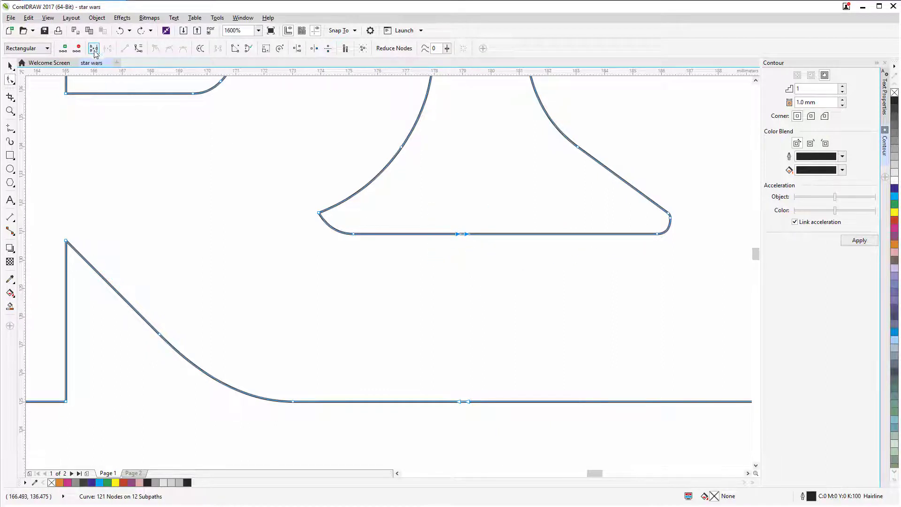
Step: Join the end nodes on the upper and lower edges and delete the leftover nodes
click(94, 48)
click(94, 48)
click(441, 248)
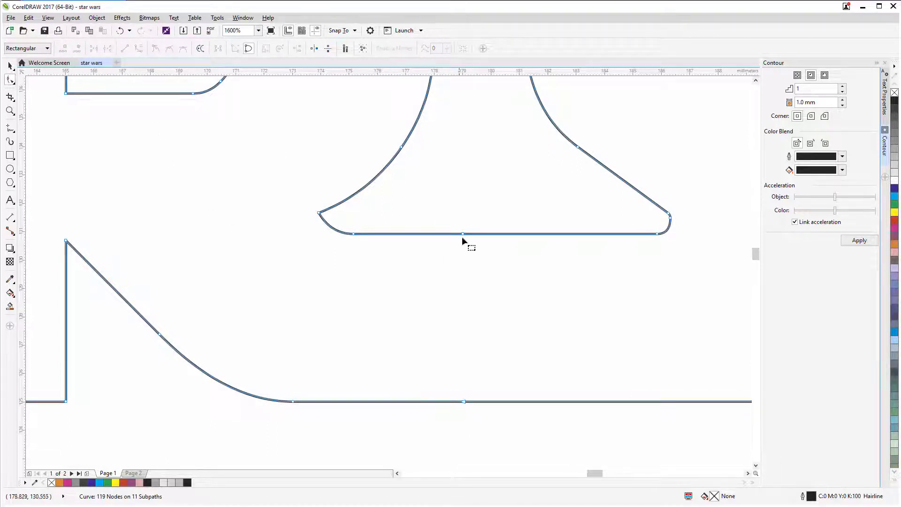
click(463, 234)
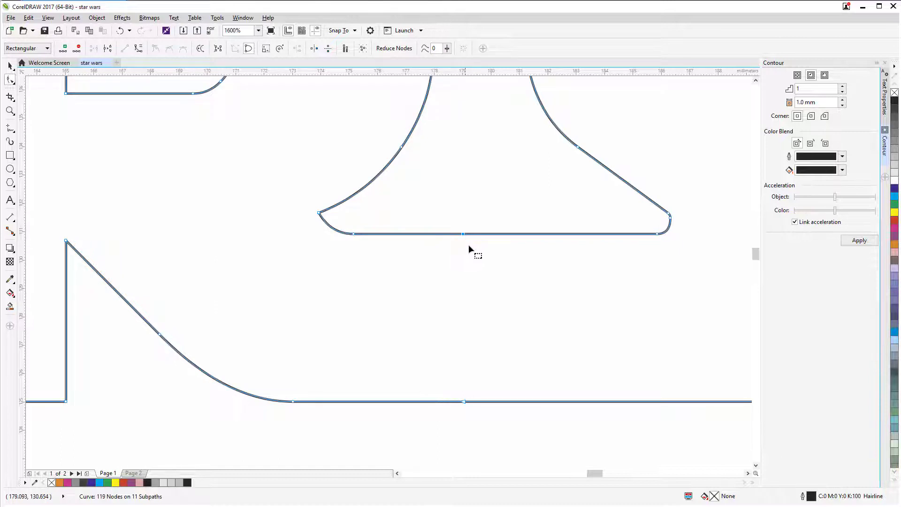
key(Delete)
click(464, 402)
key(Delete)
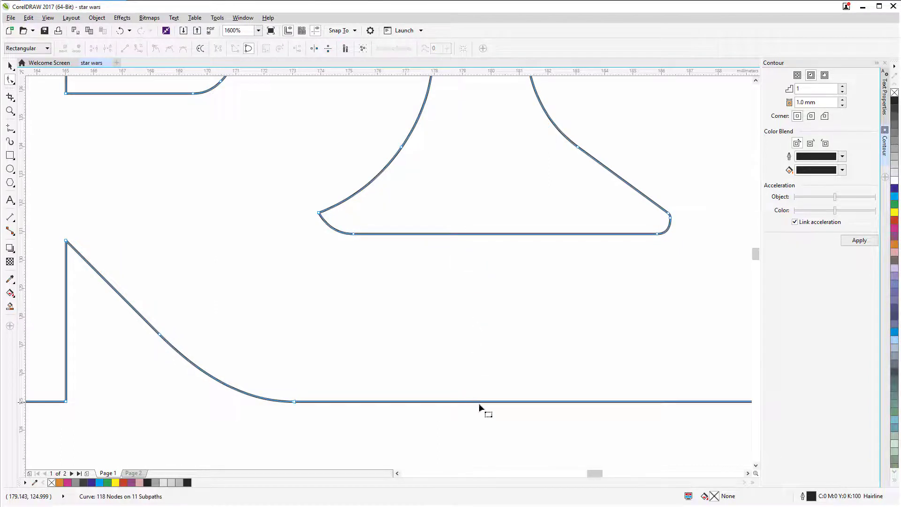
scroll(577, 375, down, 1)
scroll(563, 353, down, 1)
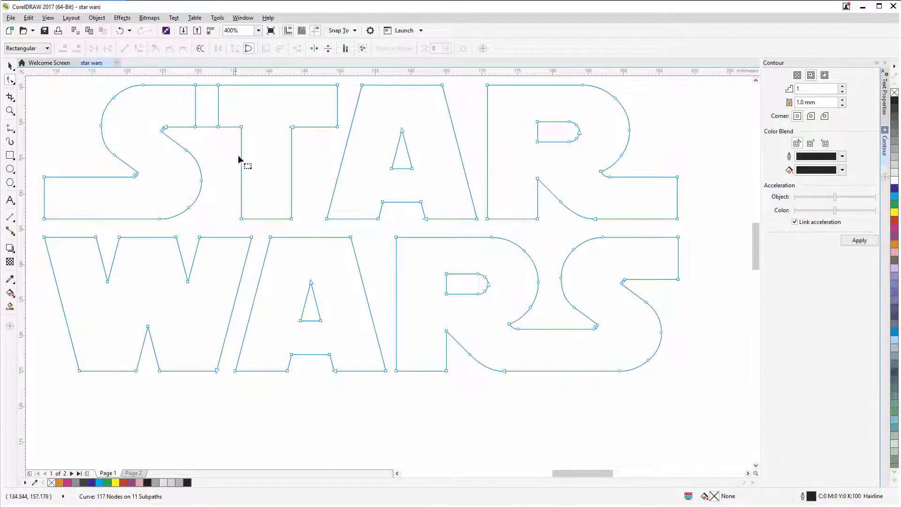
Step: Zoom onto the S–T seam, break the curve and delete both vertical seam segments
scroll(169, 94, up, 2)
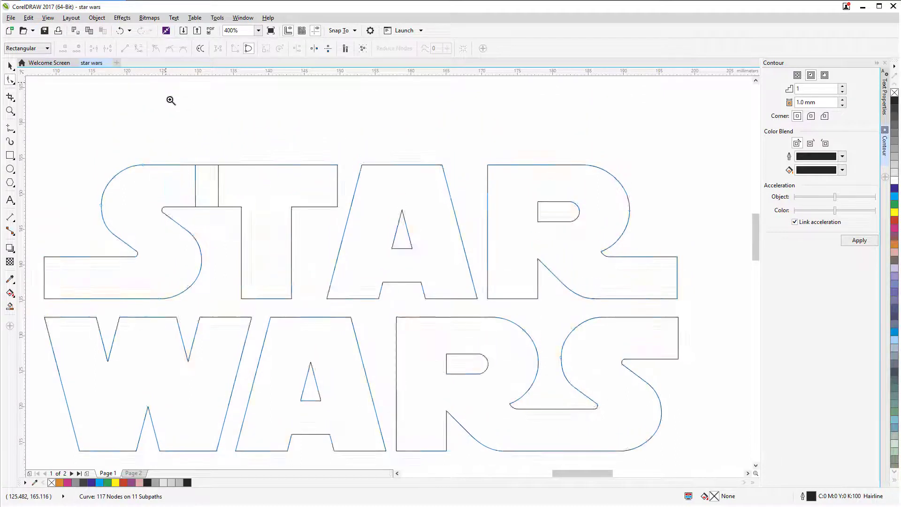
drag(173, 123, 249, 236)
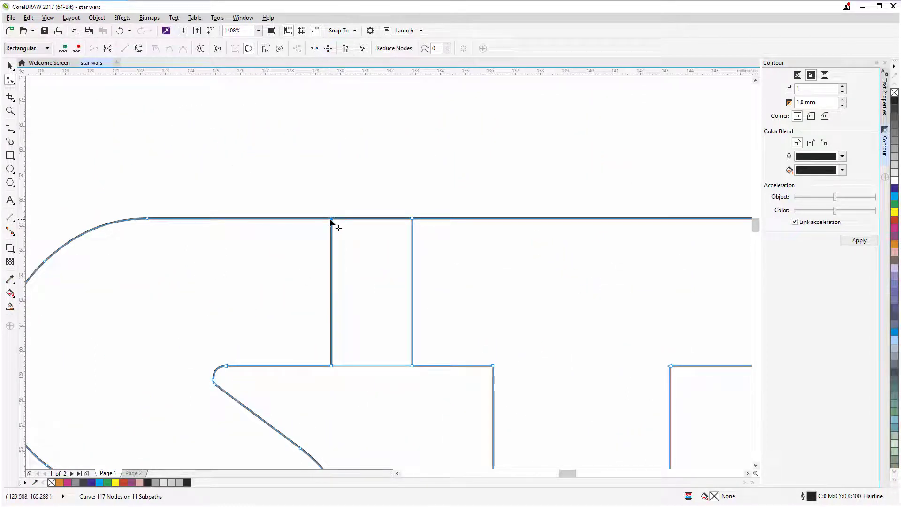
click(107, 49)
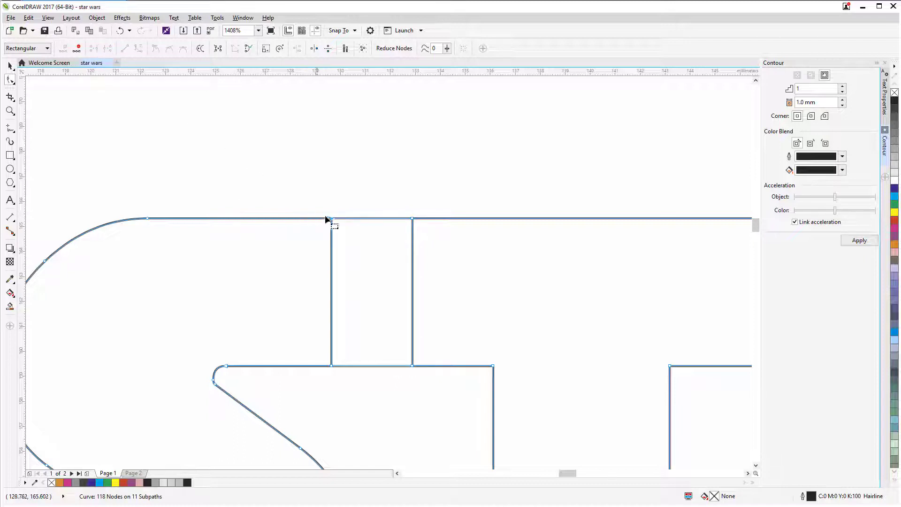
click(412, 217)
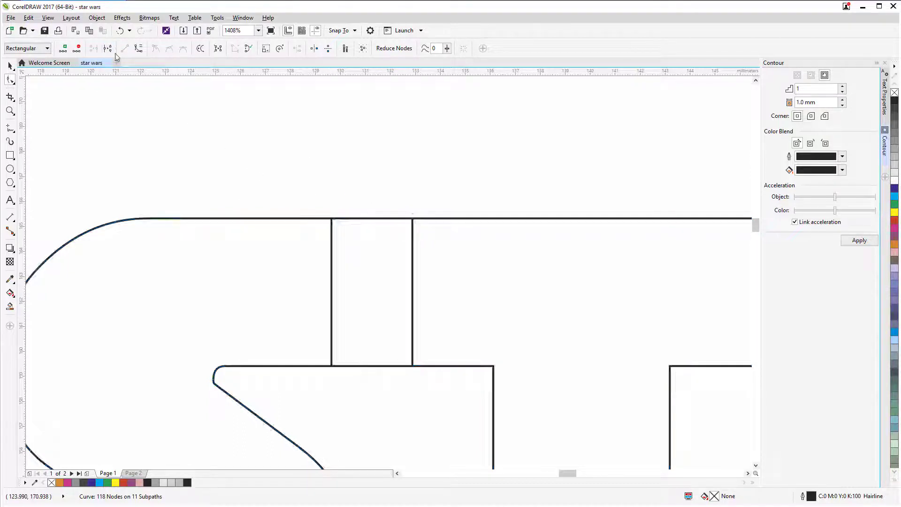
drag(413, 219, 455, 249)
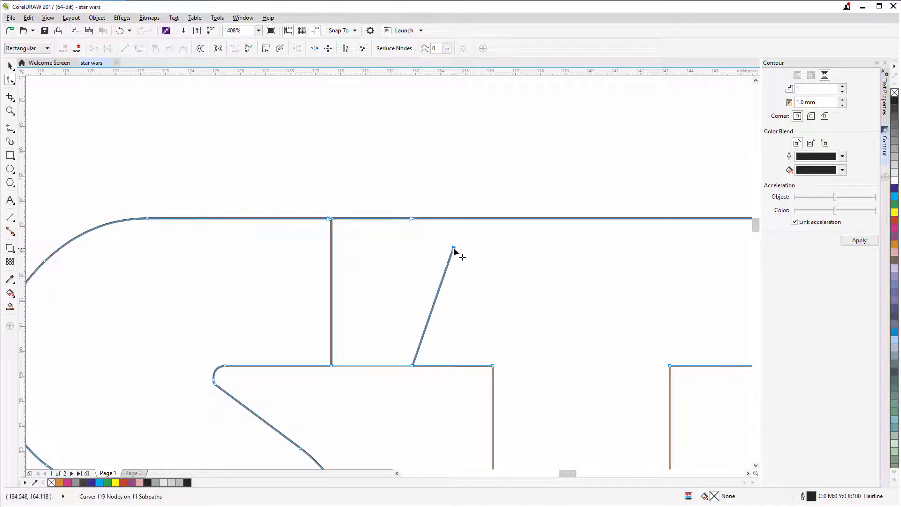
key(Delete)
click(329, 220)
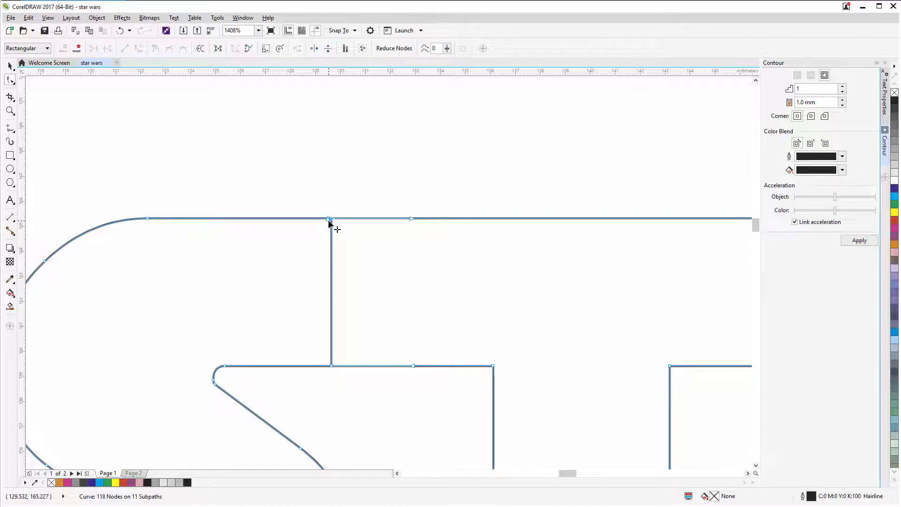
drag(328, 220, 295, 254)
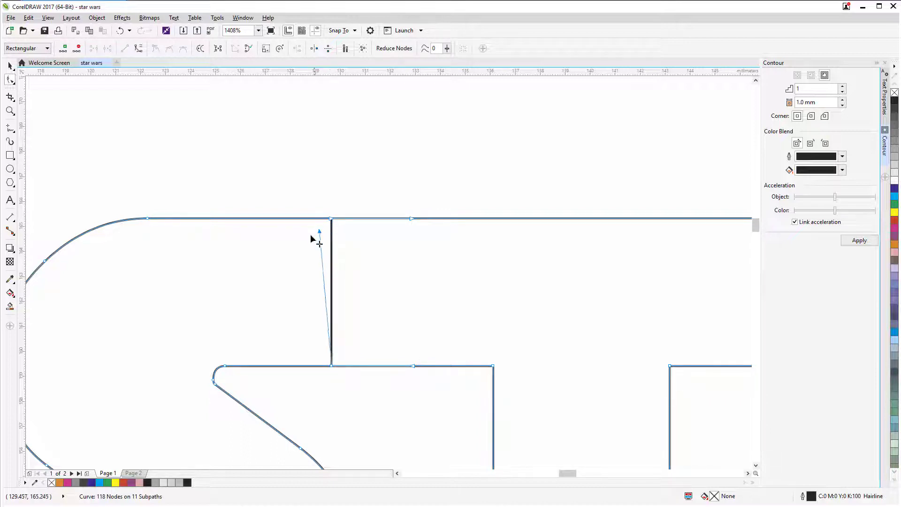
key(Delete)
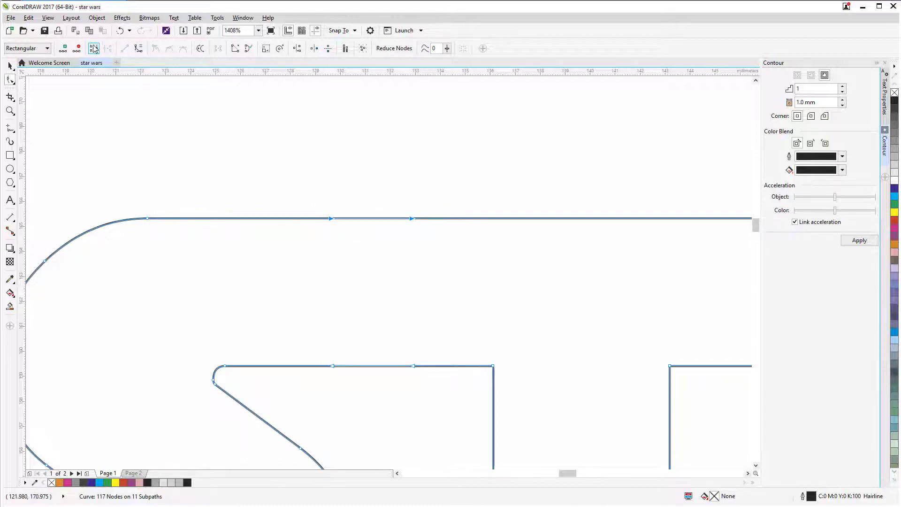
Step: Join the end nodes on the top and lower edges and delete the leftover nodes
click(94, 49)
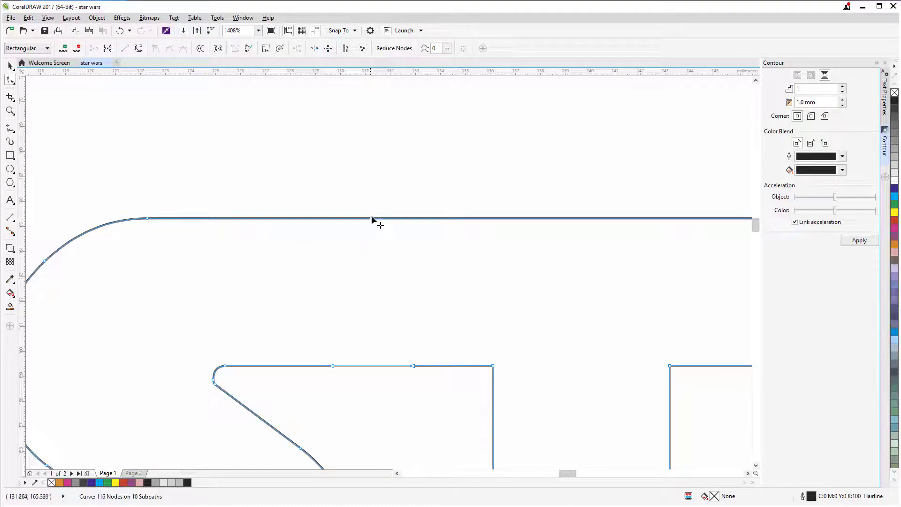
key(Delete)
drag(303, 332, 445, 403)
click(94, 49)
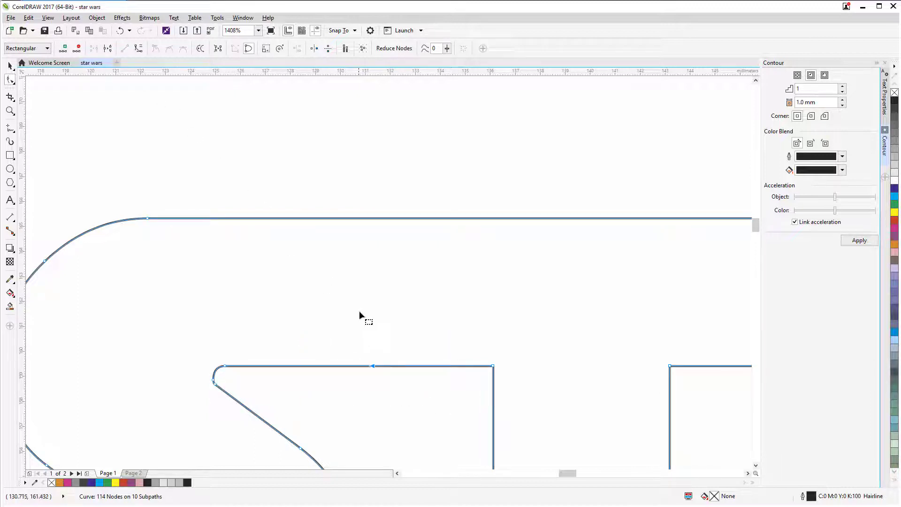
key(Delete)
scroll(408, 309, down, 3)
scroll(420, 305, down, 3)
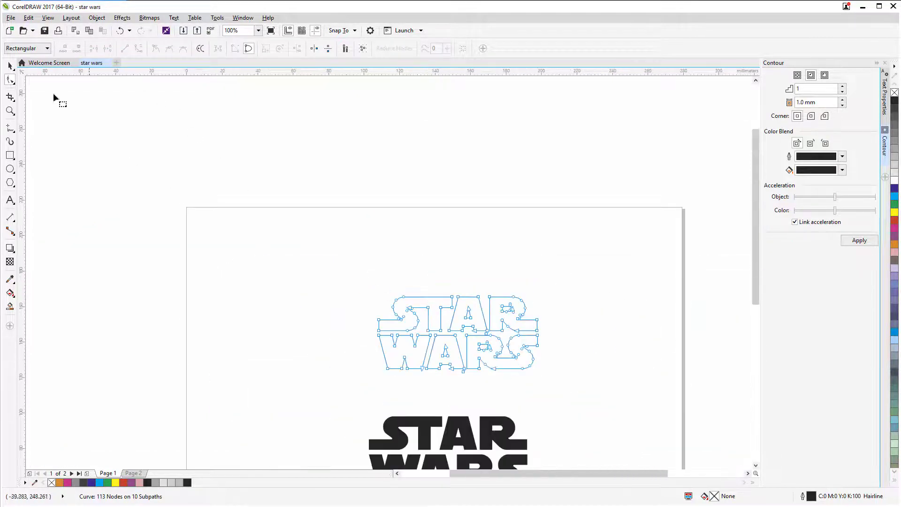
Step: Delete the filled black STAR WARS logo
click(10, 66)
scroll(361, 230, up, 3)
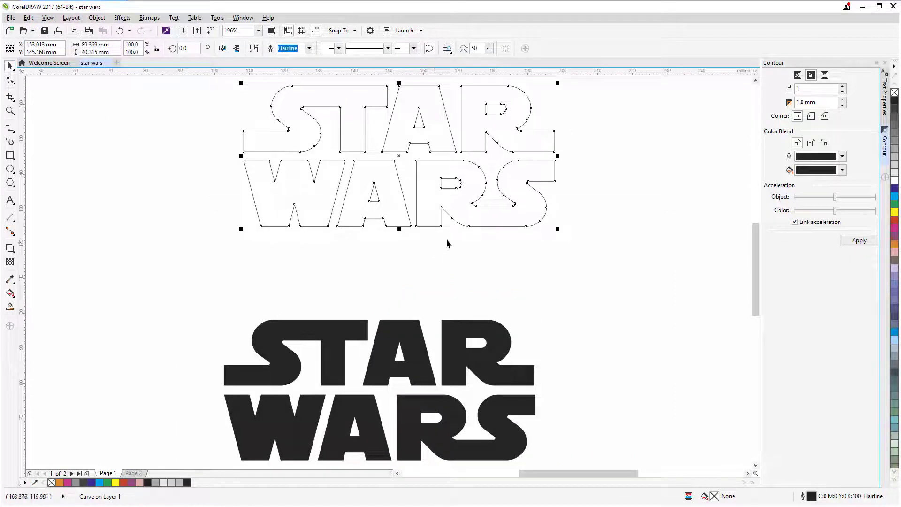
click(425, 290)
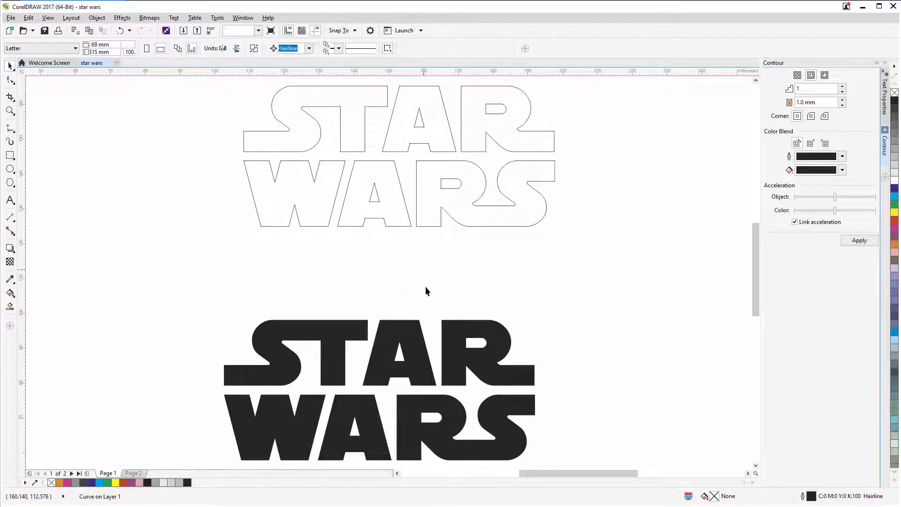
click(411, 334)
key(Delete)
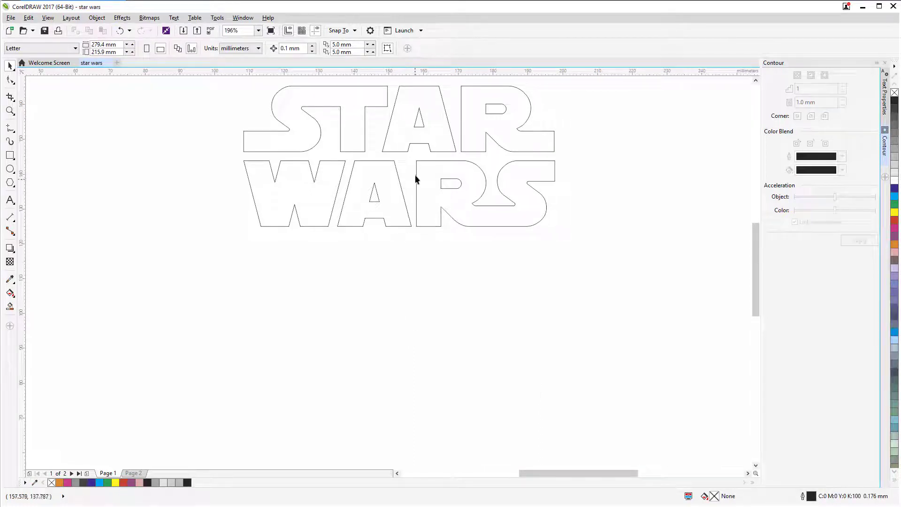
Step: Duplicate the outlined logo with Ctrl+D, place the copy below, and zoom on the top outline
click(421, 161)
key(ctrl+d)
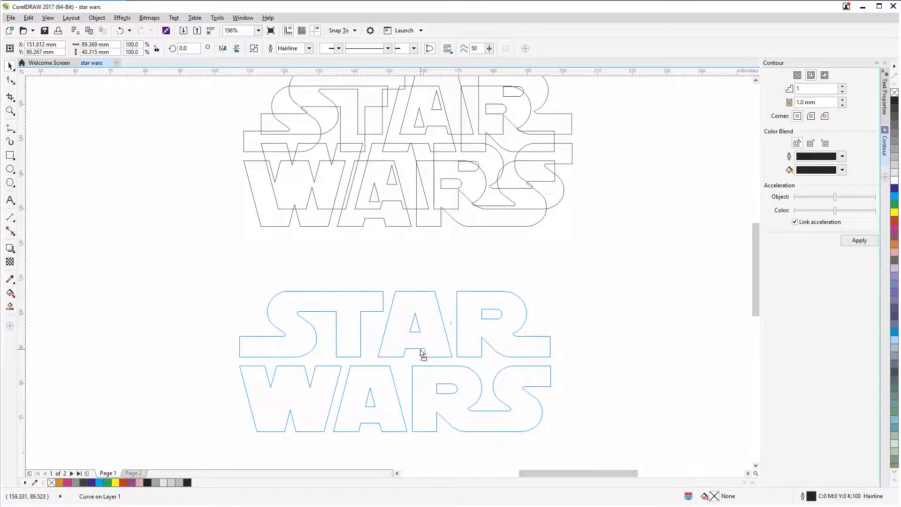
drag(441, 127, 422, 356)
click(571, 241)
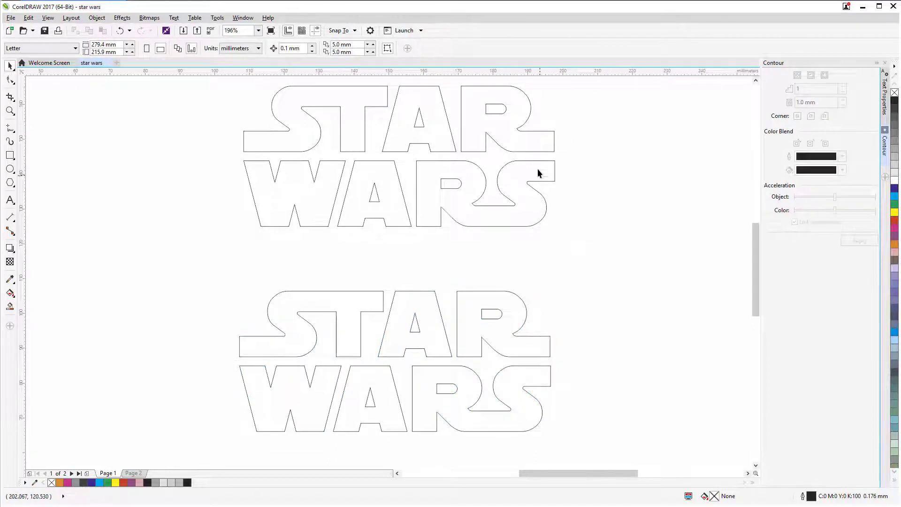
click(538, 151)
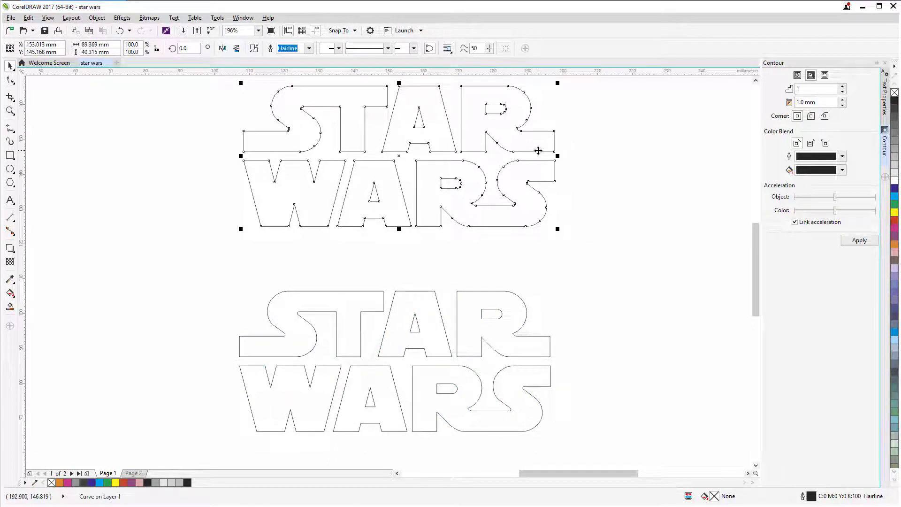
scroll(537, 151, up, 1)
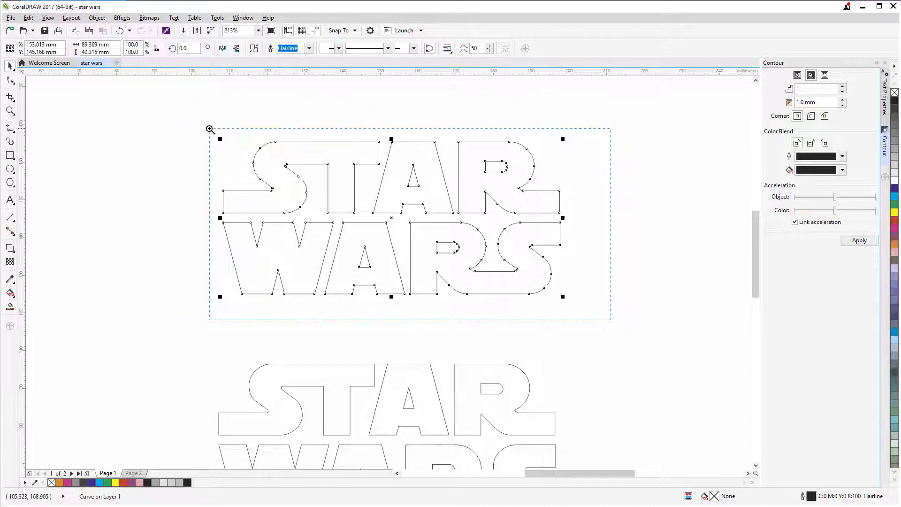
drag(360, 142, 209, 128)
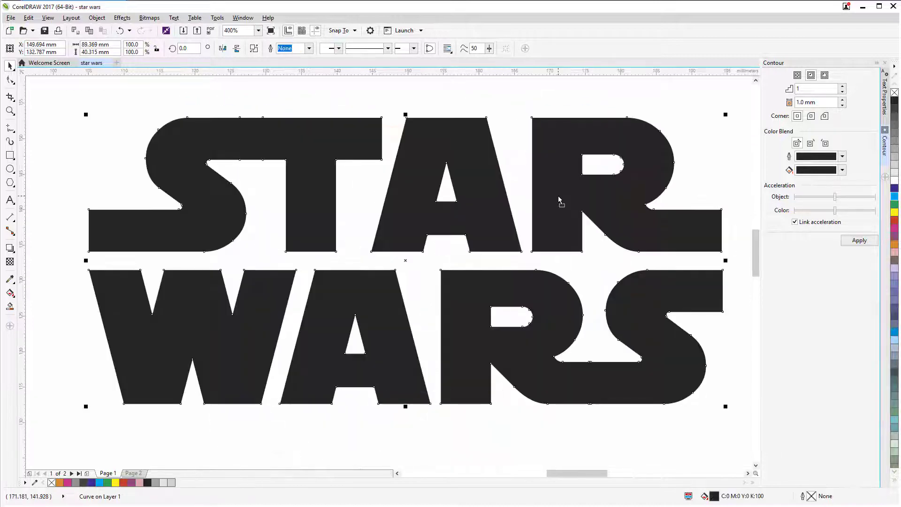
Step: Apply a 1-step, 1.0 mm outside contour to the STAR WARS lettering
click(126, 19)
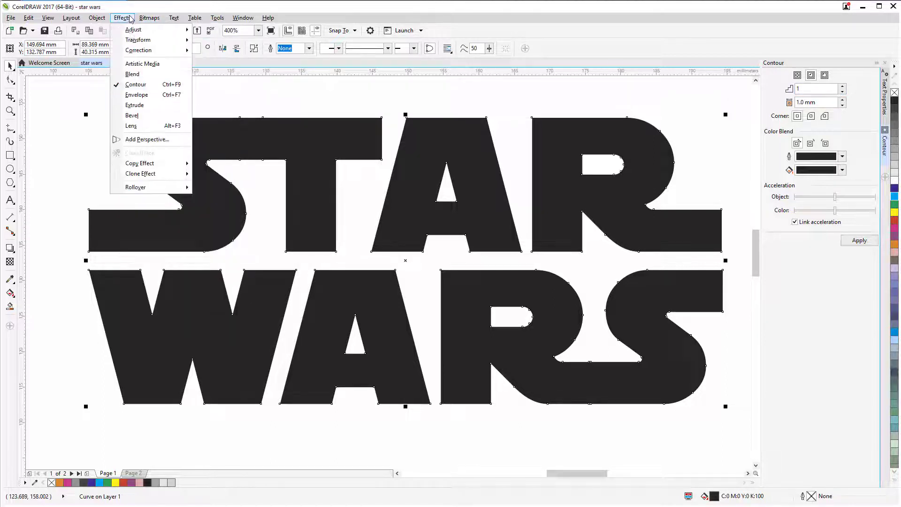
click(464, 226)
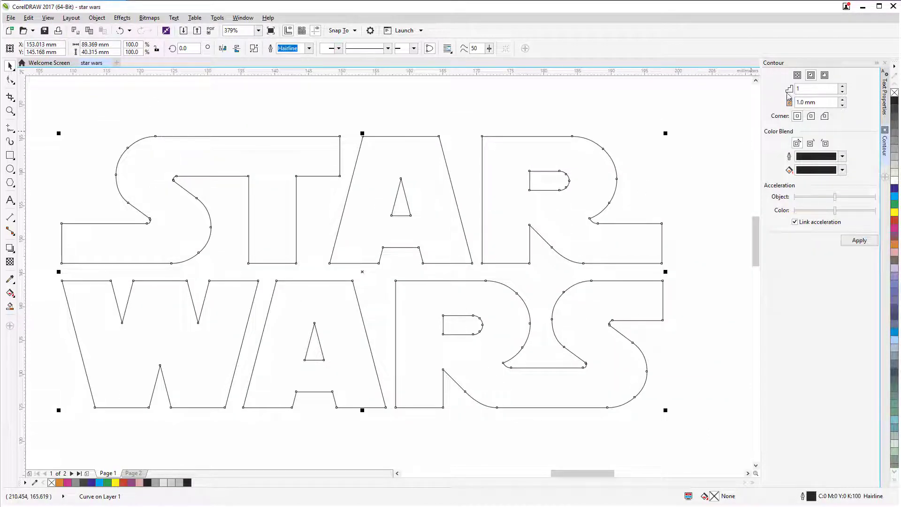
click(858, 240)
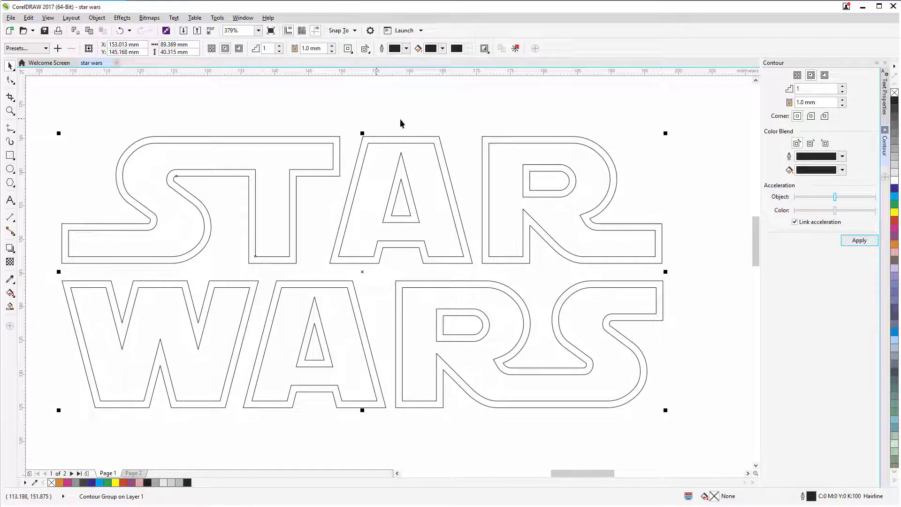
Step: Fill the STAR WARS contour cyan blue and break the contour group apart
click(678, 137)
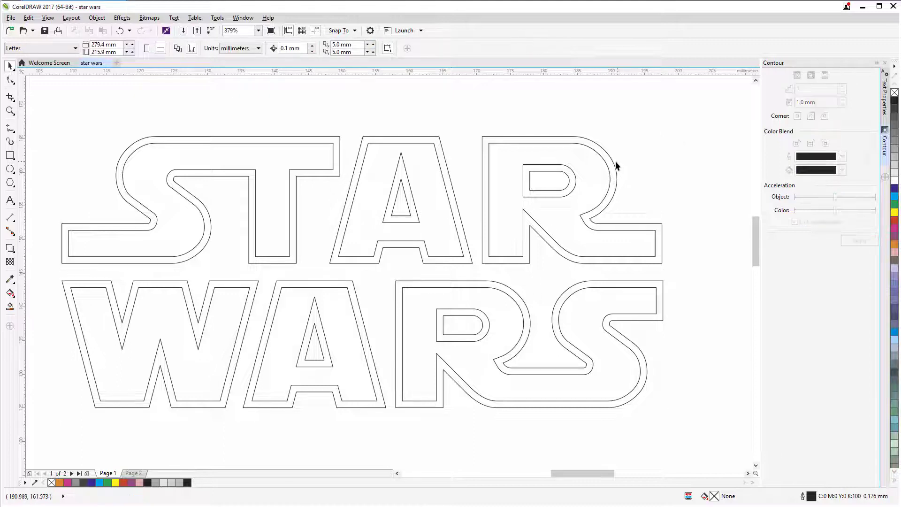
click(611, 162)
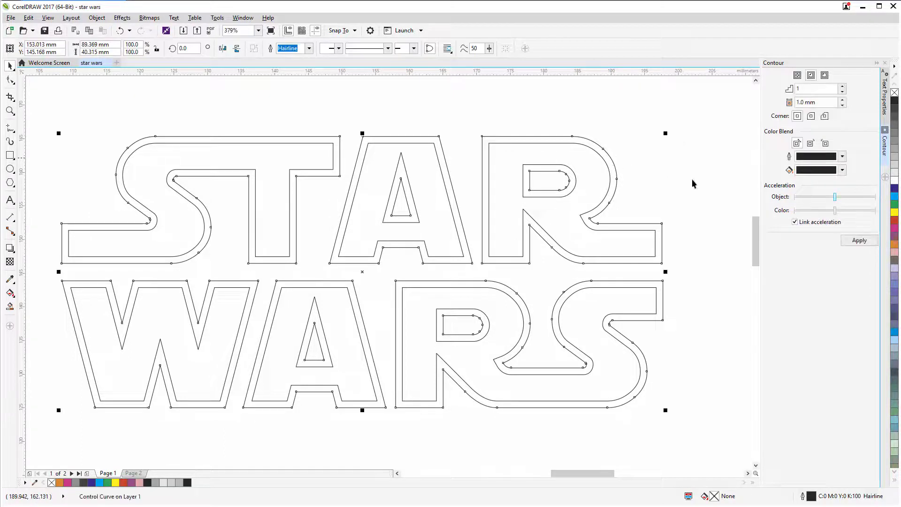
click(894, 203)
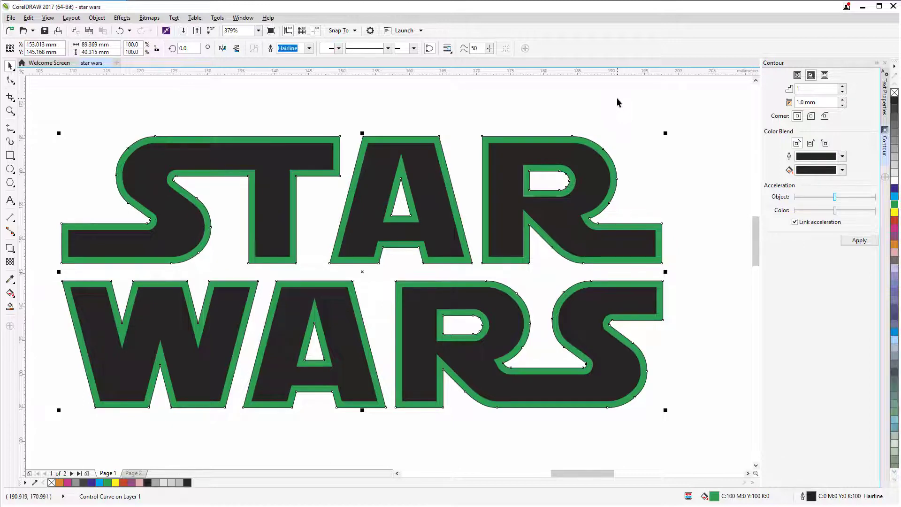
mouse_move(577, 144)
mouse_down()
mouse_move(599, 176)
mouse_move(589, 139)
mouse_up()
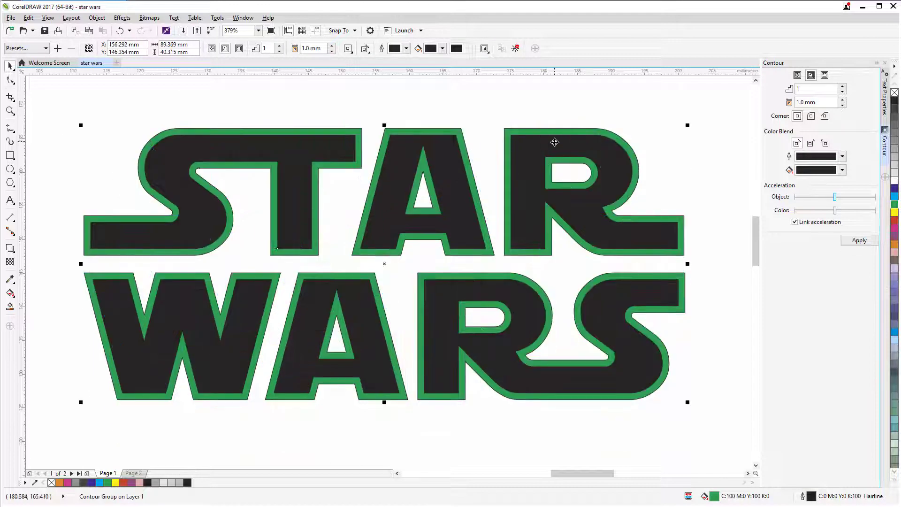
click(894, 93)
click(894, 212)
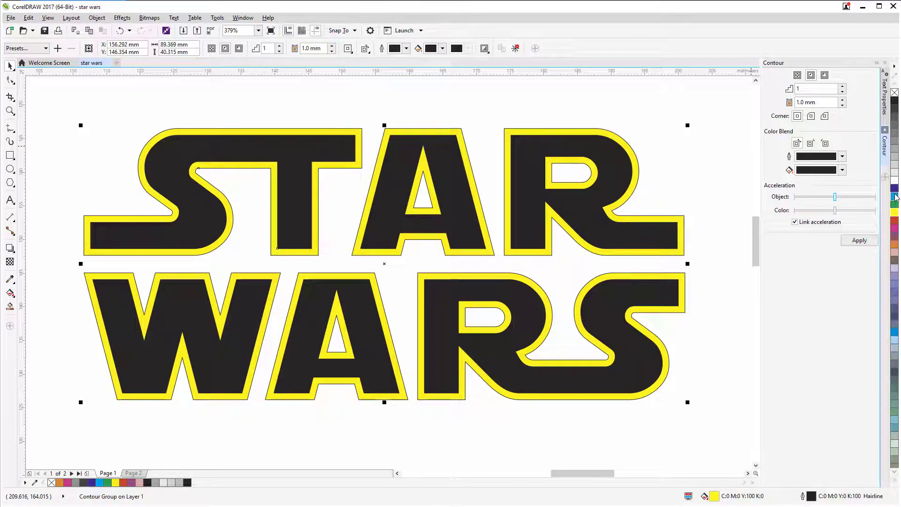
click(894, 196)
right_click(602, 140)
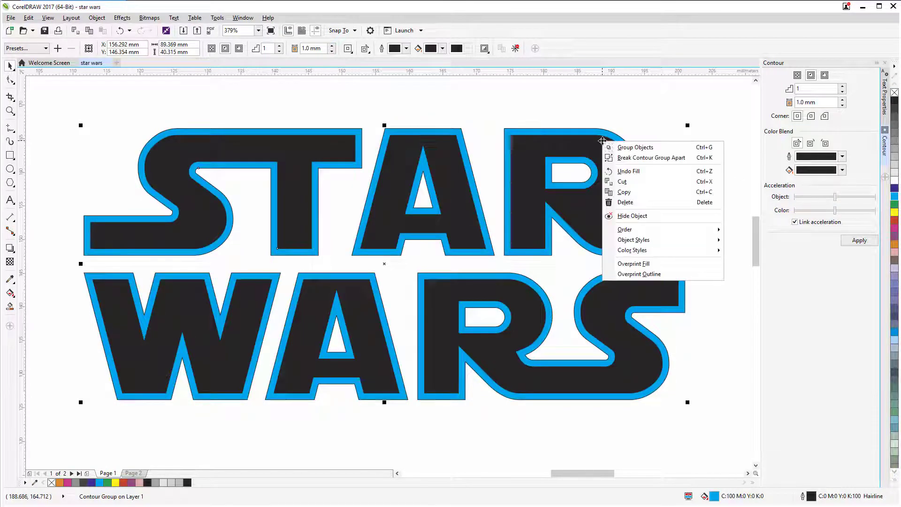
click(629, 158)
Step: Move the blue contour and black letters around, then undo the last two moves
drag(619, 143, 435, 189)
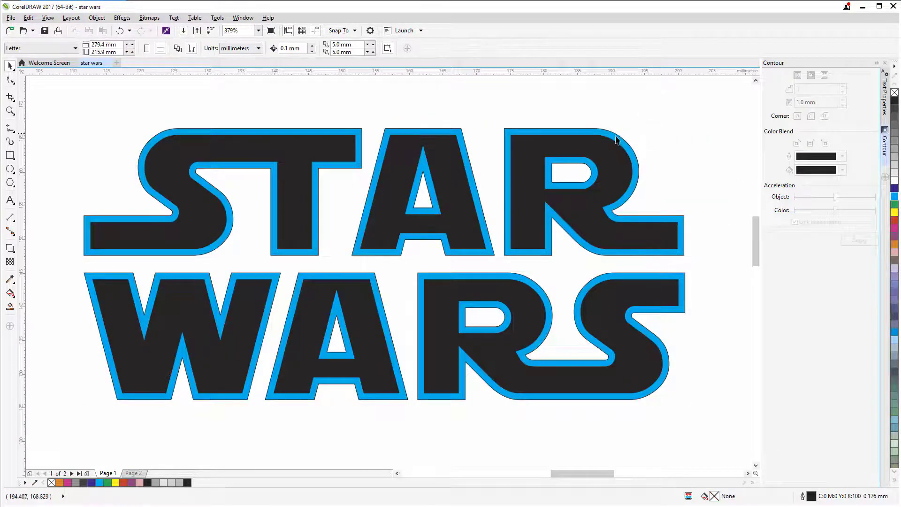
scroll(434, 189, down, 3)
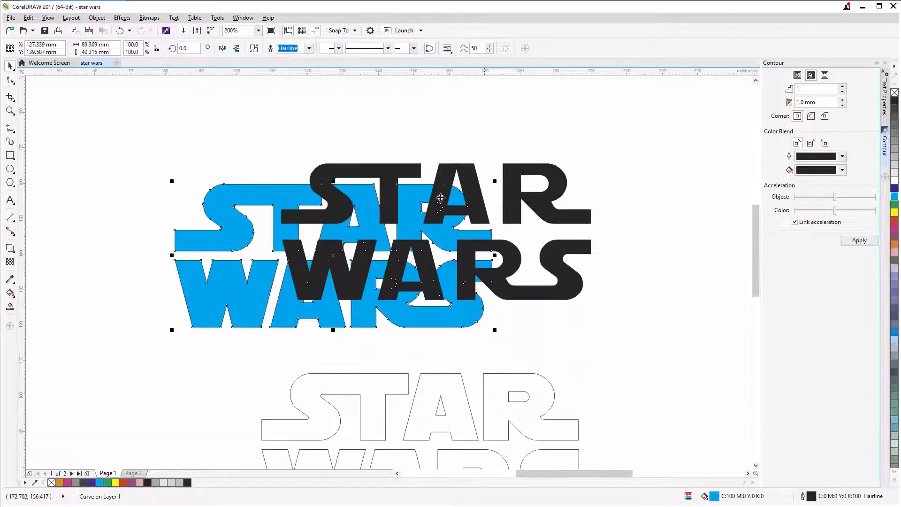
drag(270, 192, 168, 150)
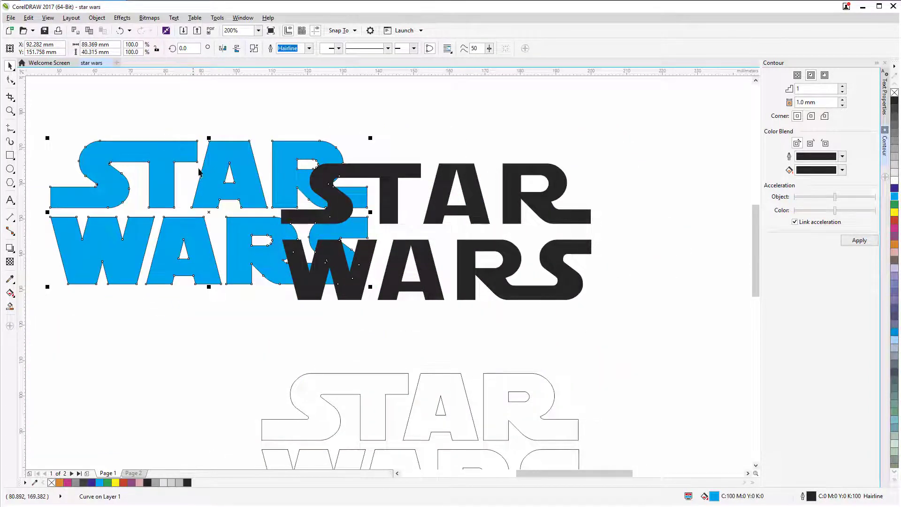
mouse_move(233, 162)
mouse_down()
mouse_move(238, 216)
mouse_move(583, 150)
mouse_up()
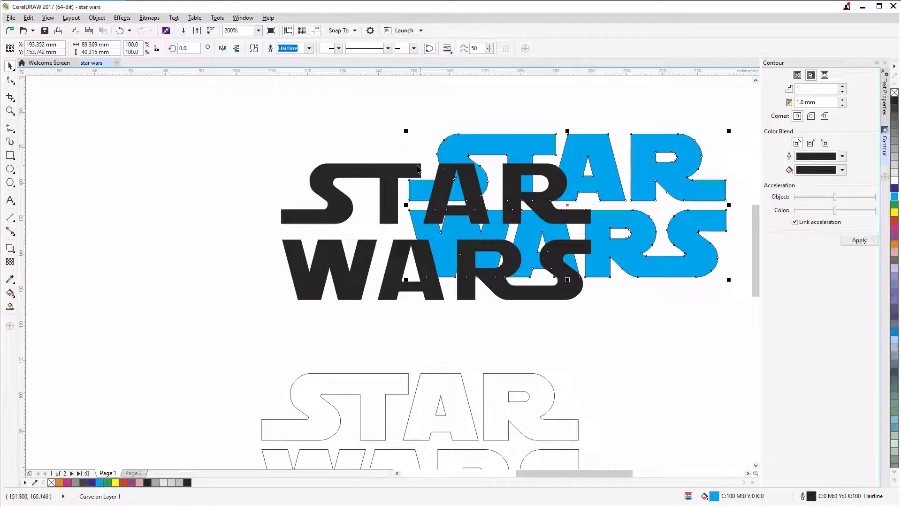
drag(416, 169, 378, 181)
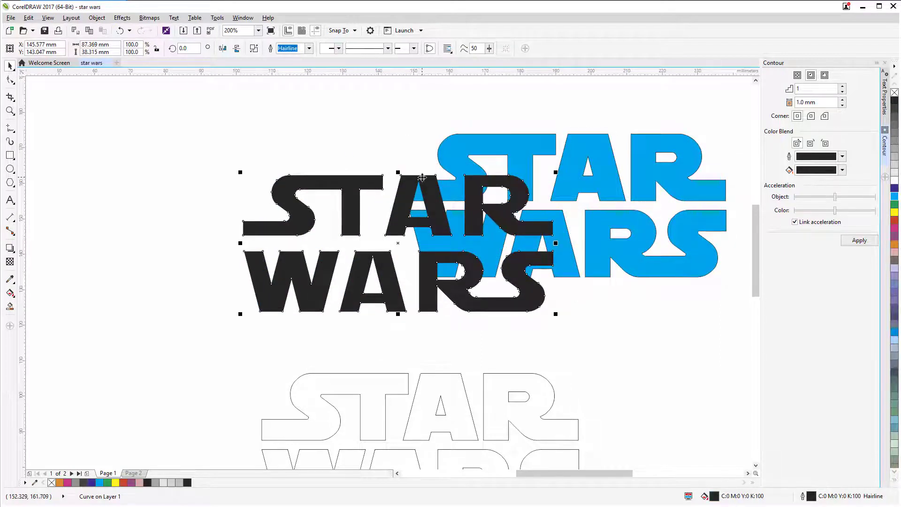
key(ctrl+z)
key(ctrl+z)
key(ctrl+z)
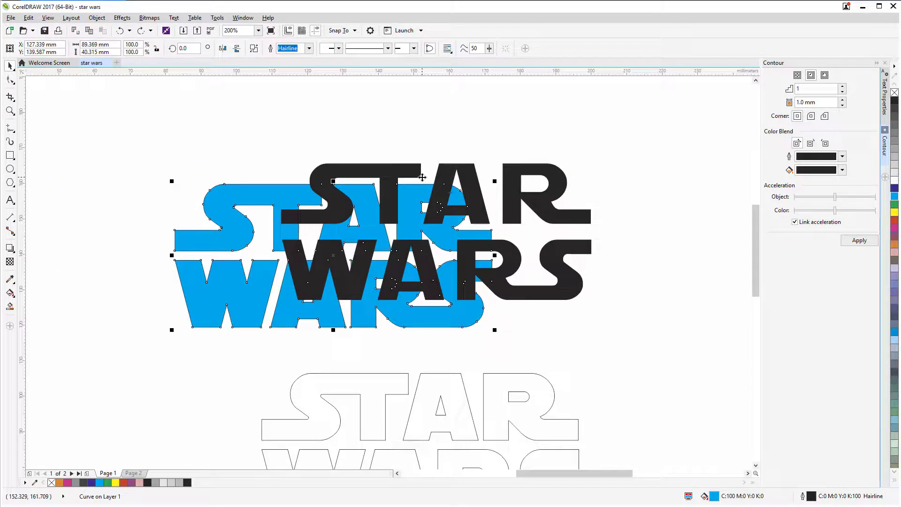
key(ctrl+z)
scroll(404, 196, up, 2)
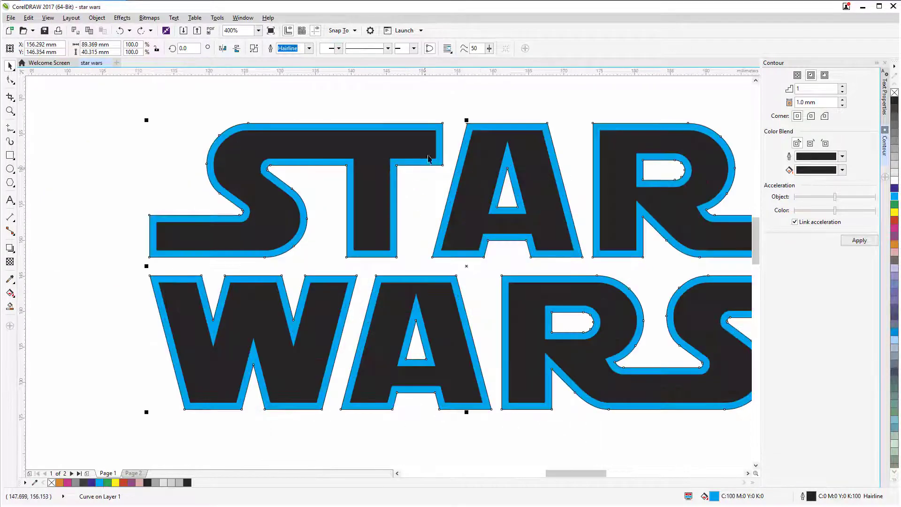
Step: Select the blue contour and black letters and apply Back Minus Front
shift+click(299, 123)
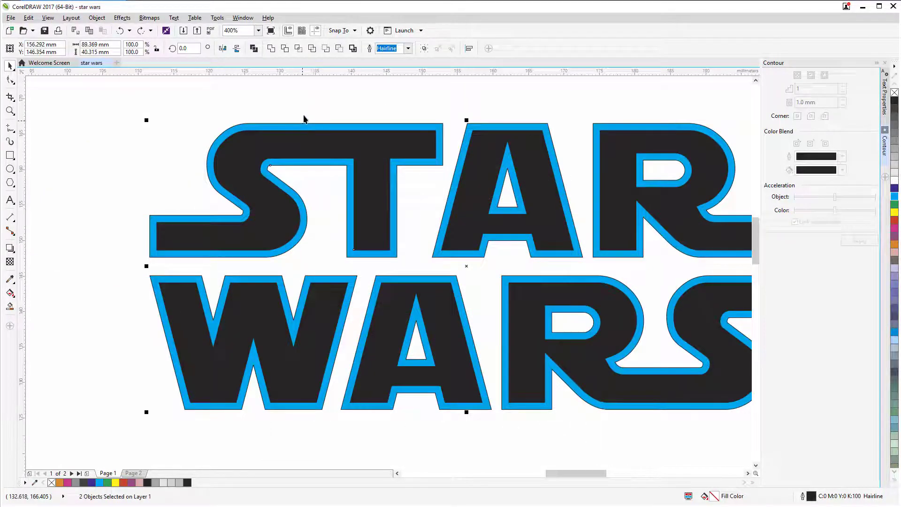
click(303, 125)
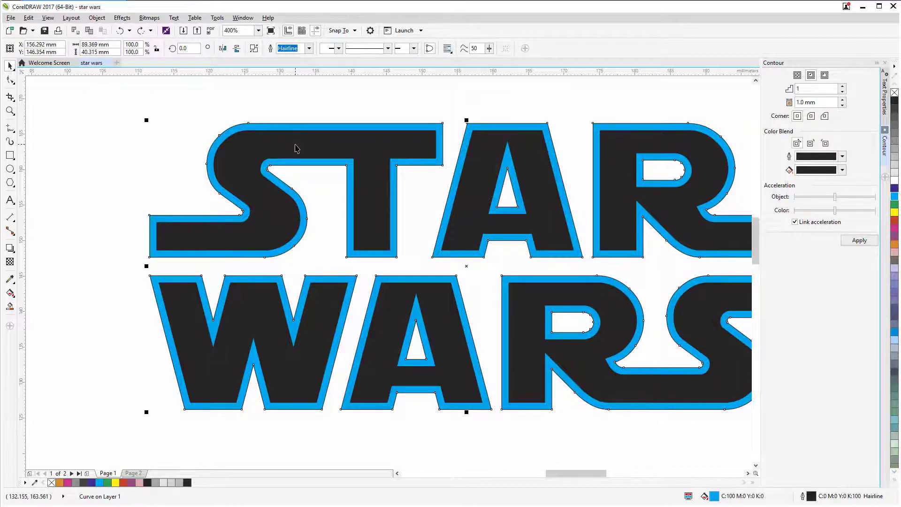
shift+click(295, 148)
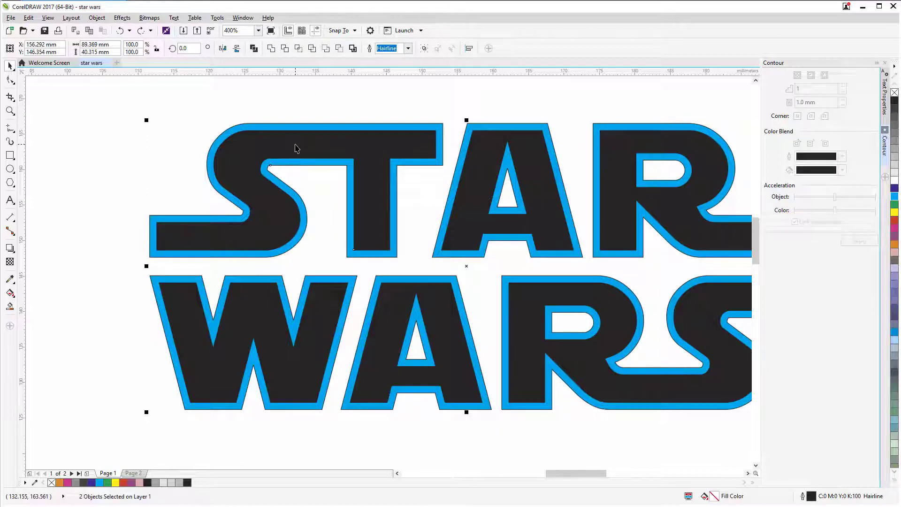
click(339, 48)
click(553, 100)
Step: Try a magenta fill on the hollow STAR WARS outline and reposition it
scroll(573, 119, down, 1)
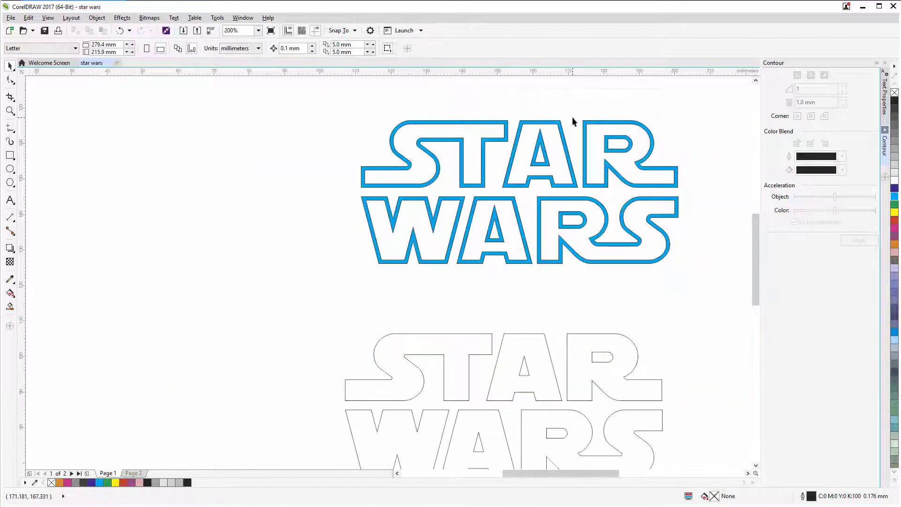
drag(606, 121, 469, 150)
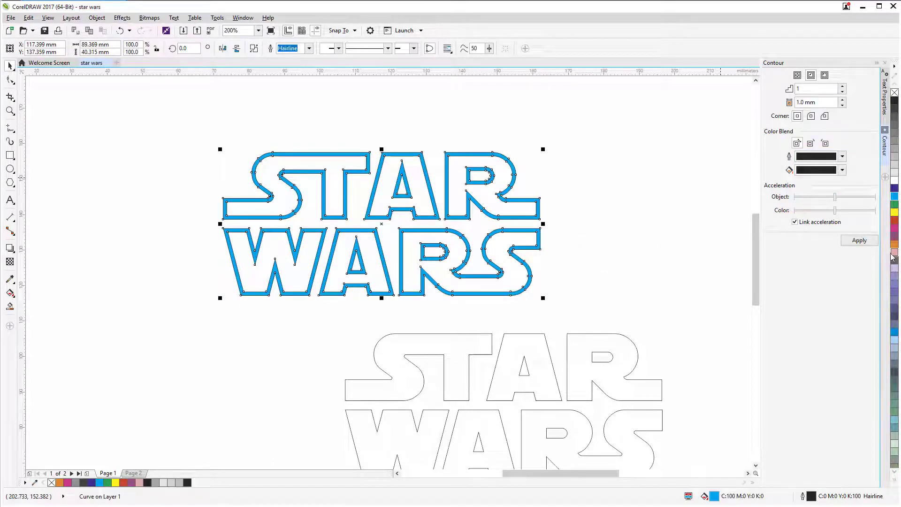
click(894, 229)
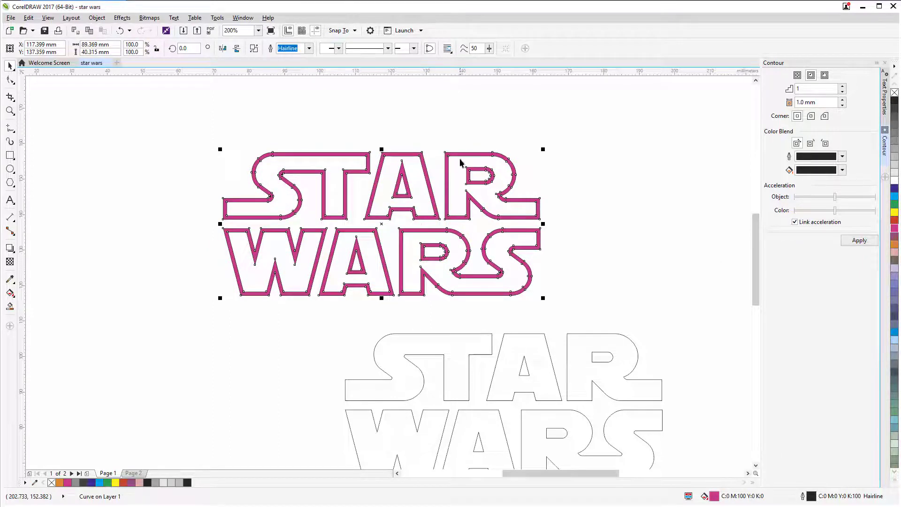
drag(459, 155, 567, 145)
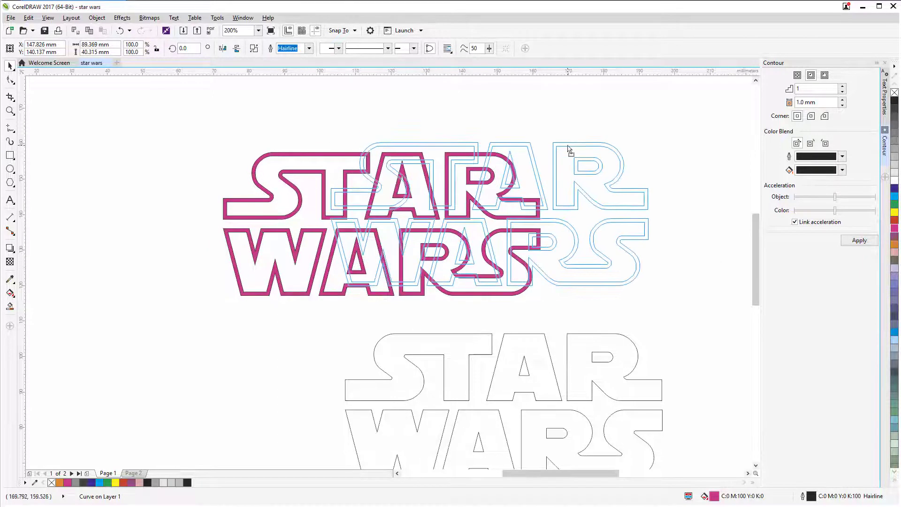
click(659, 281)
scroll(660, 280, up, 1)
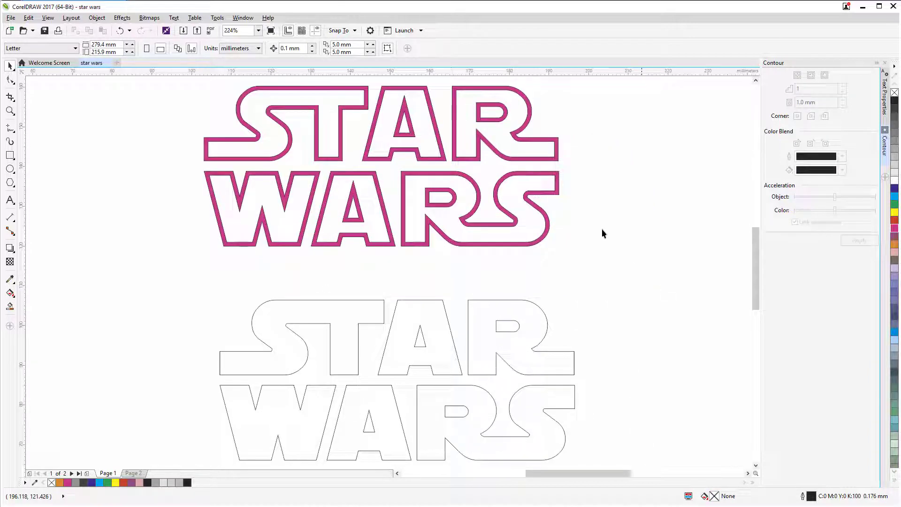
Step: Fill the STAR WARS outline solid yellow and remove its black hairline outline
click(495, 122)
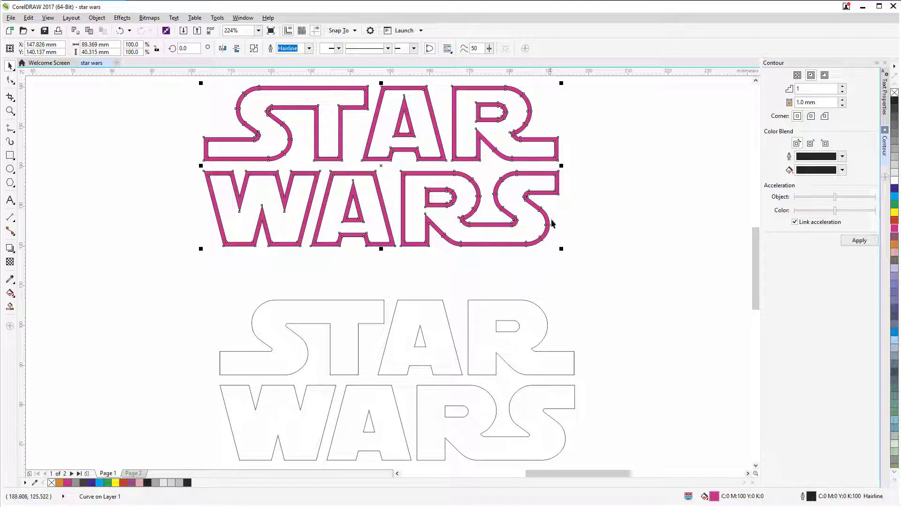
drag(588, 258, 199, 84)
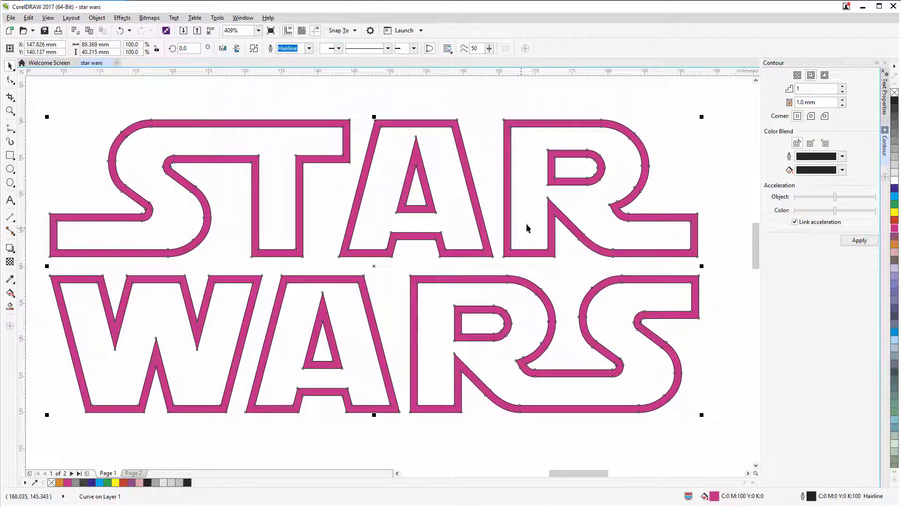
drag(579, 126, 596, 130)
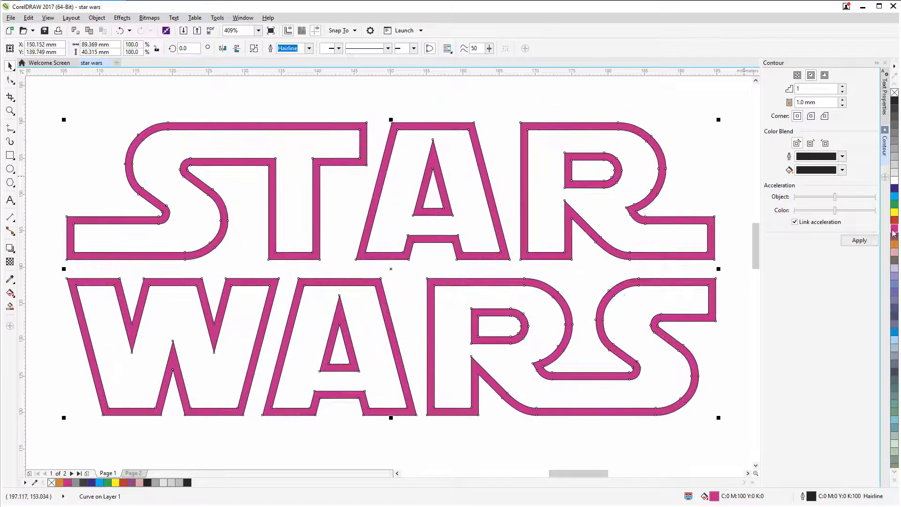
click(895, 212)
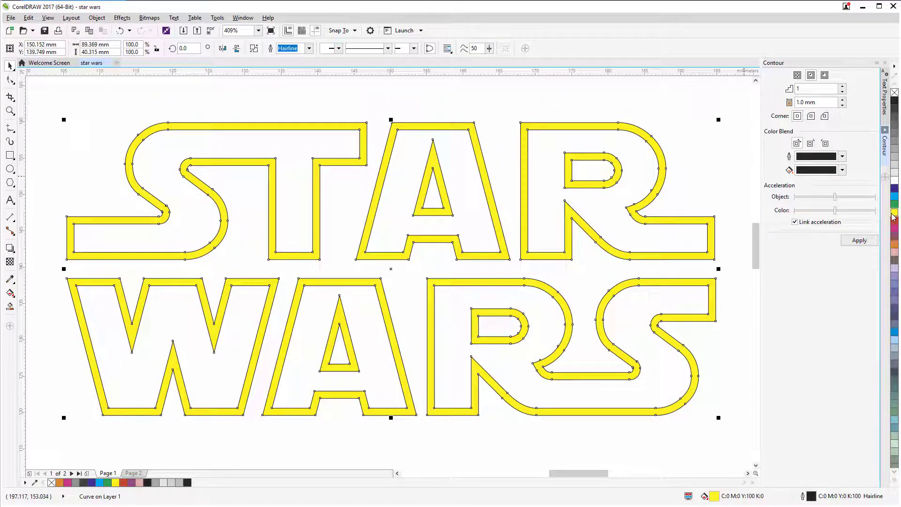
right_click(894, 94)
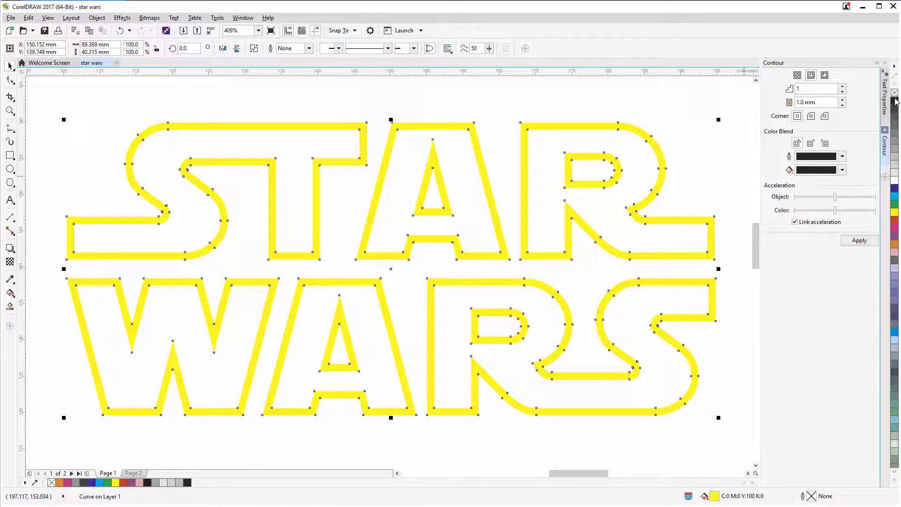
click(895, 101)
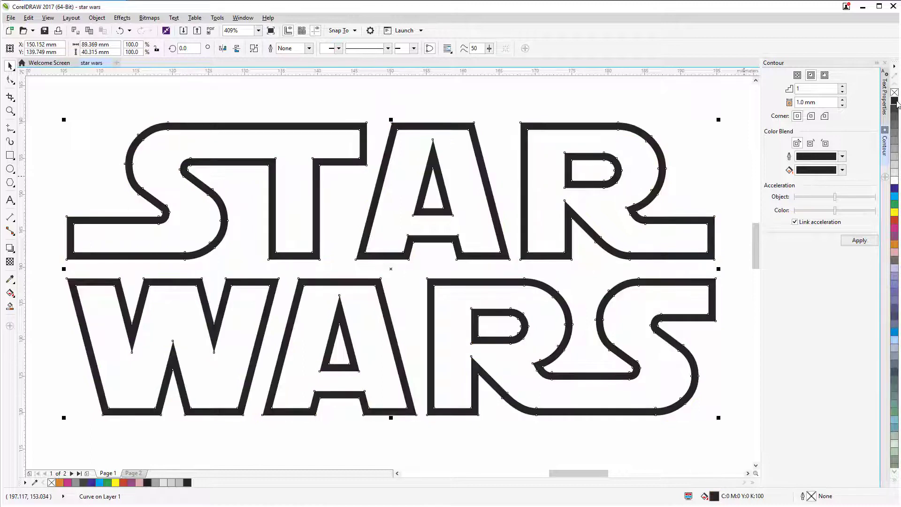
click(895, 212)
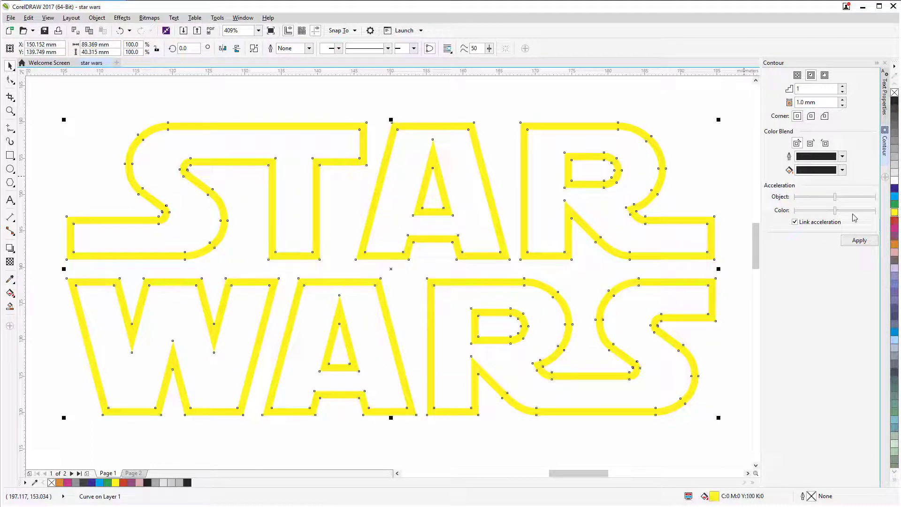
scroll(687, 177, down, 2)
Step: Move the black outline copy off the page and draw a rectangle around the logo
scroll(657, 182, down, 1)
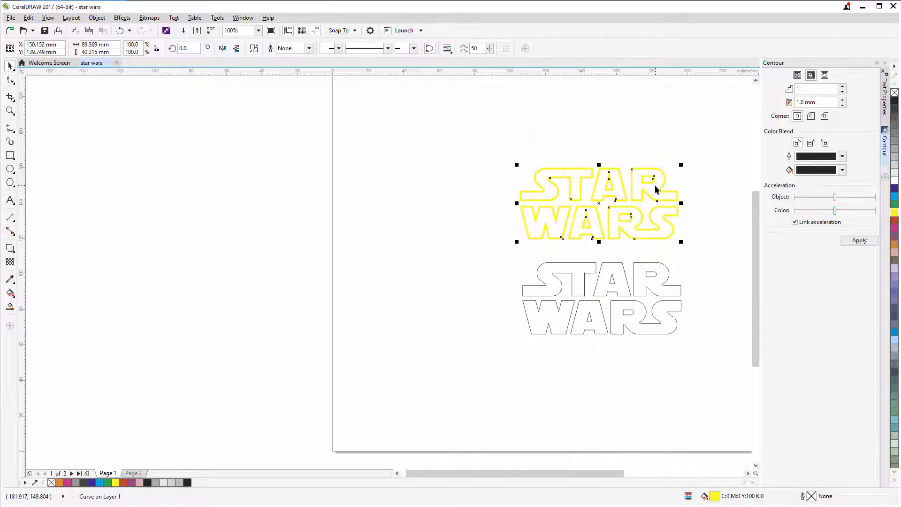
drag(593, 268, 232, 258)
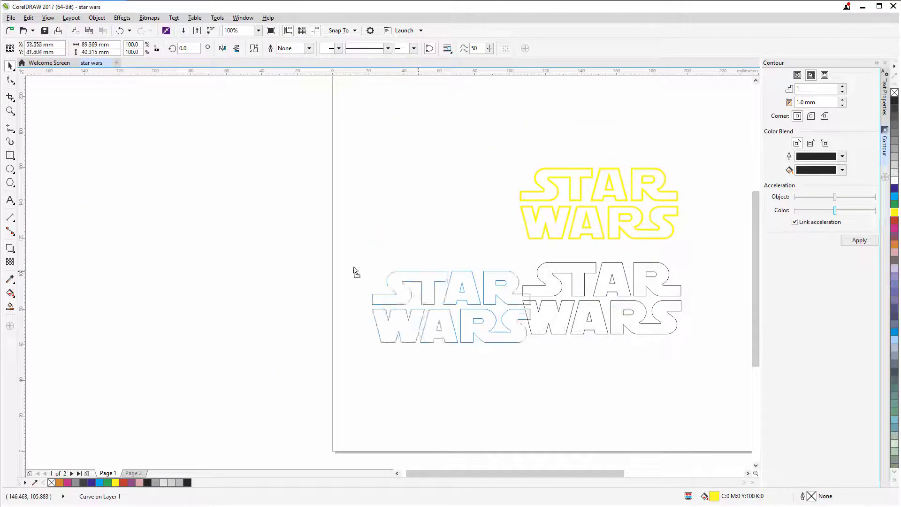
scroll(521, 185, down, 1)
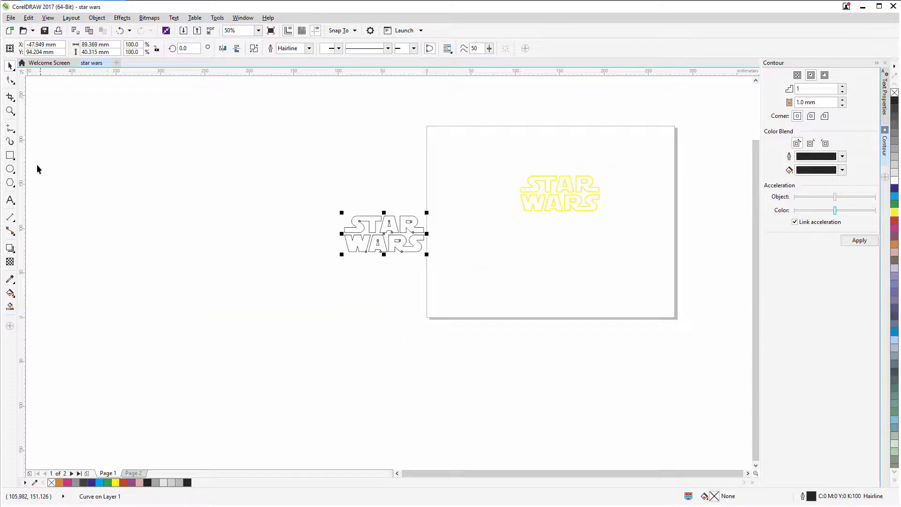
click(11, 156)
mouse_move(470, 139)
mouse_down()
mouse_move(649, 263)
mouse_move(664, 261)
mouse_up()
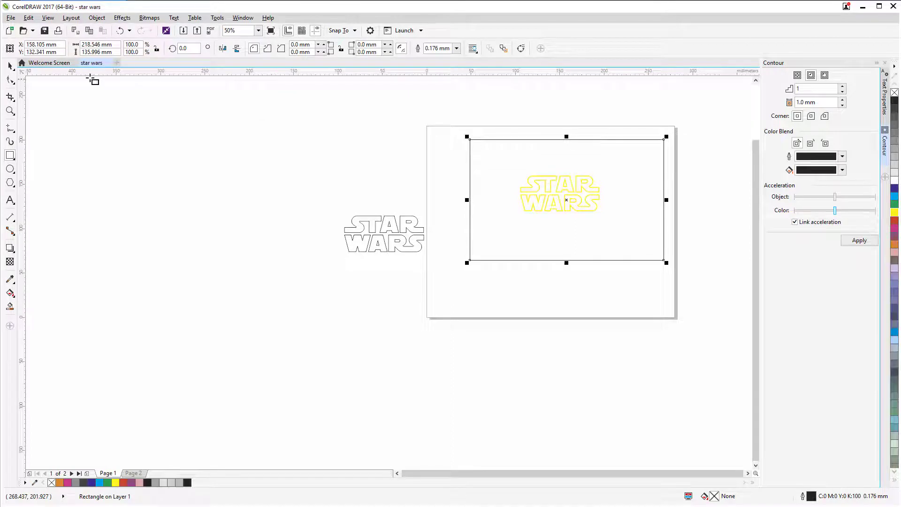
click(11, 66)
Step: Fill the rectangle black, send it behind the lettering, and position it
scroll(602, 166, up, 1)
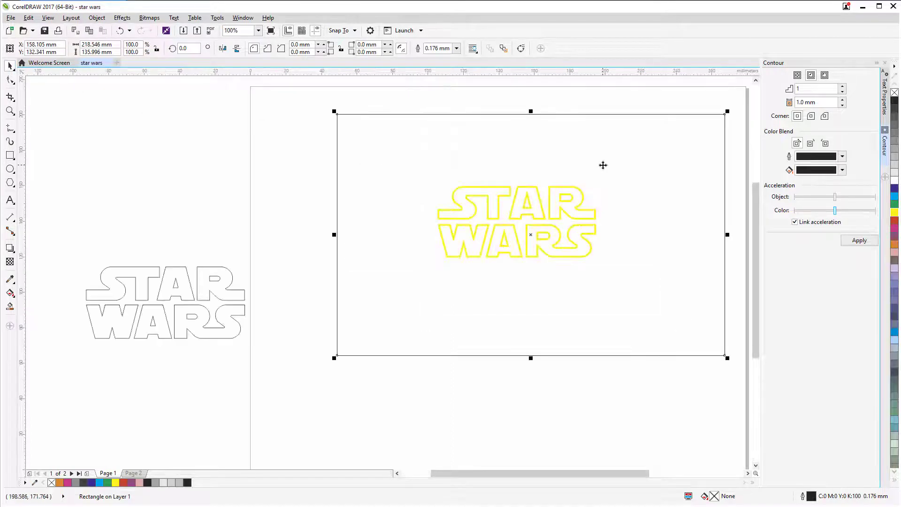
click(894, 101)
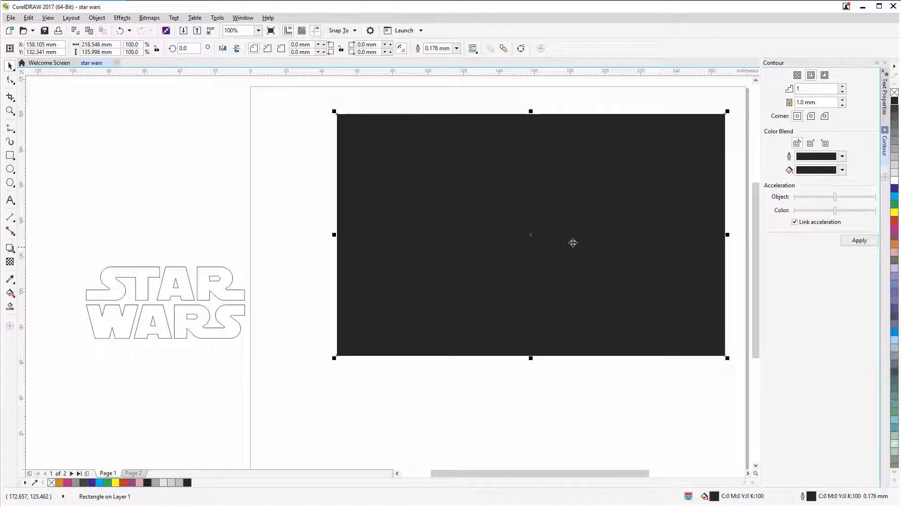
right_click(629, 139)
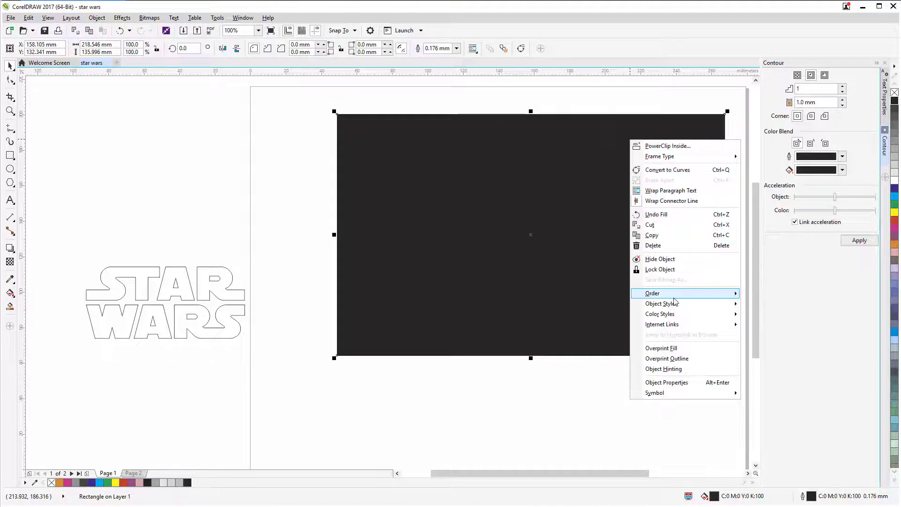
click(760, 305)
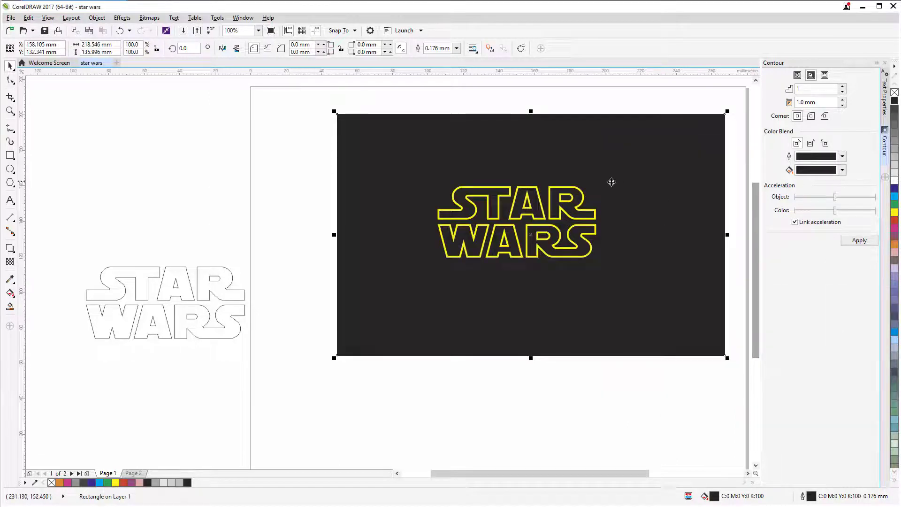
drag(641, 204, 624, 194)
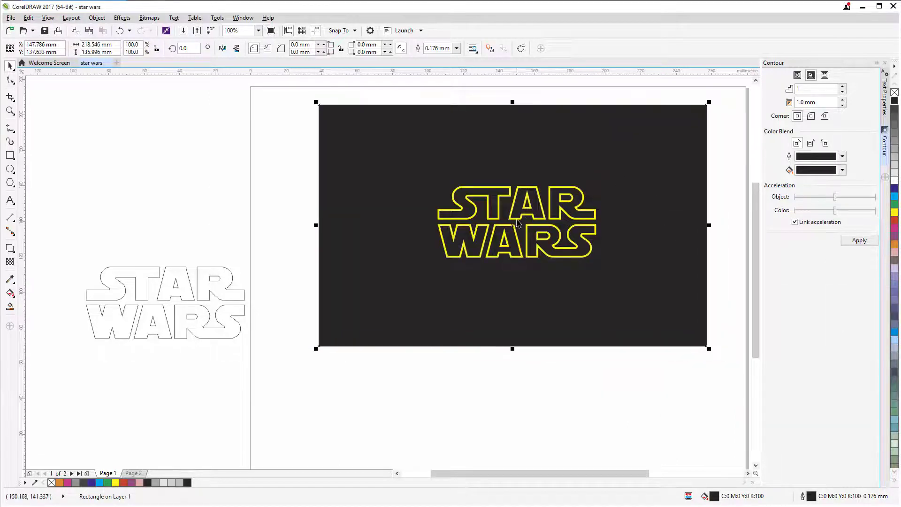
drag(513, 222, 519, 224)
click(713, 182)
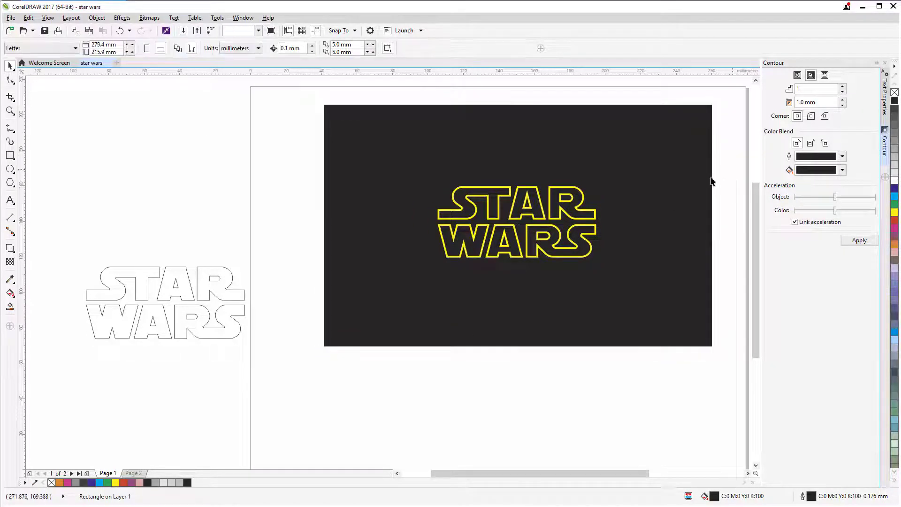
scroll(569, 207, up, 1)
Step: Give the selected STAR WARS outline a yellow-to-white fountain fill with the Interactive Fill tool
scroll(536, 180, up, 1)
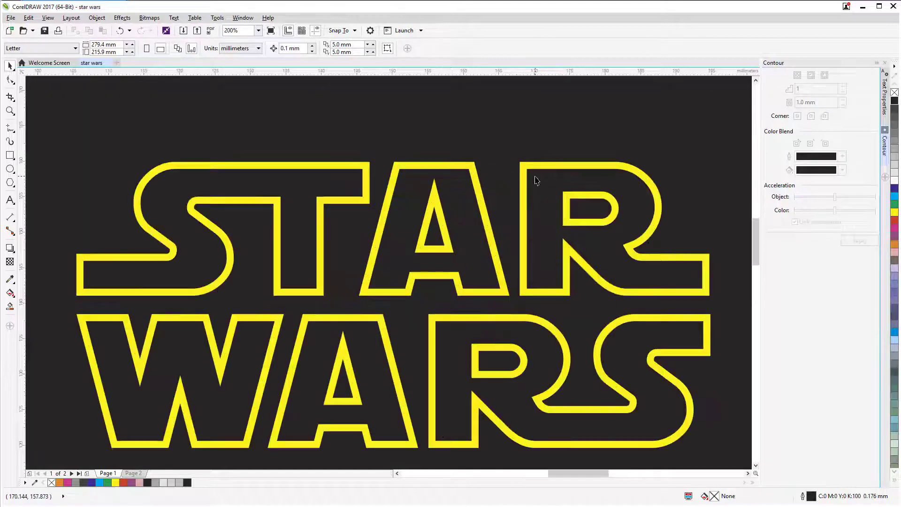
key(F4)
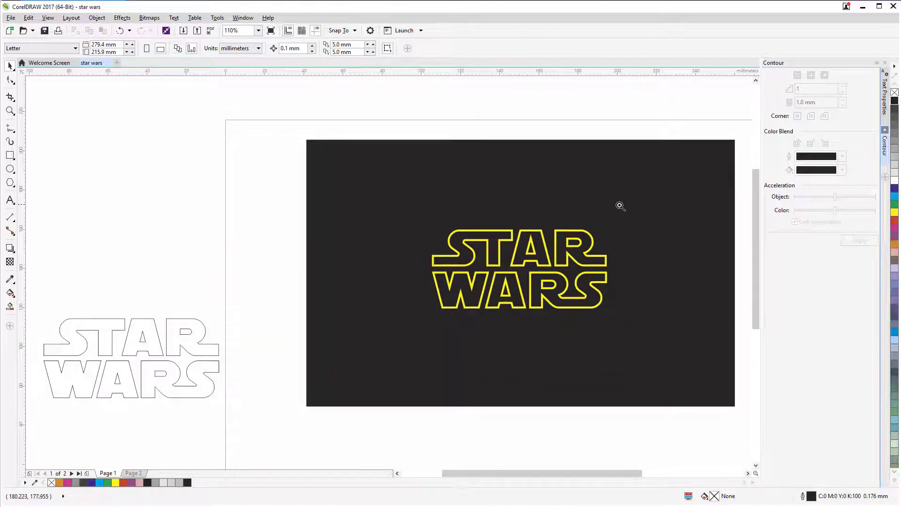
drag(631, 203, 407, 325)
key(shift+F2)
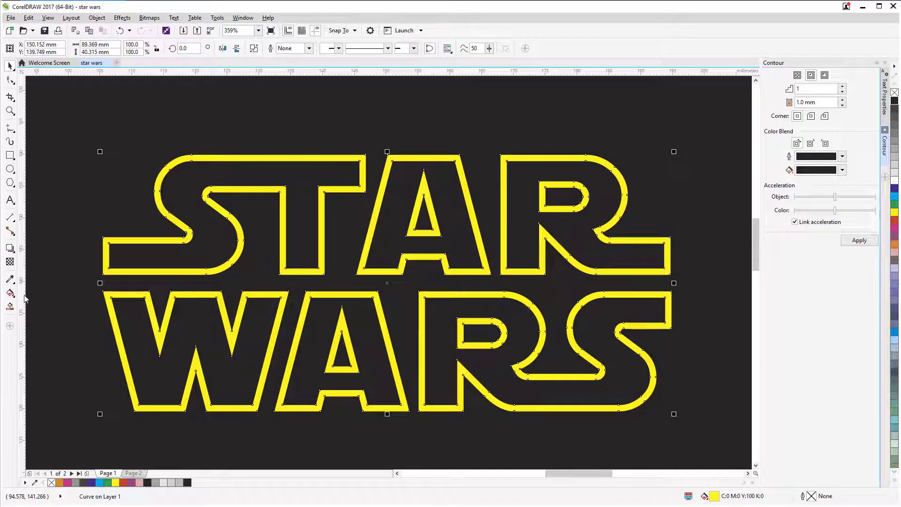
click(9, 293)
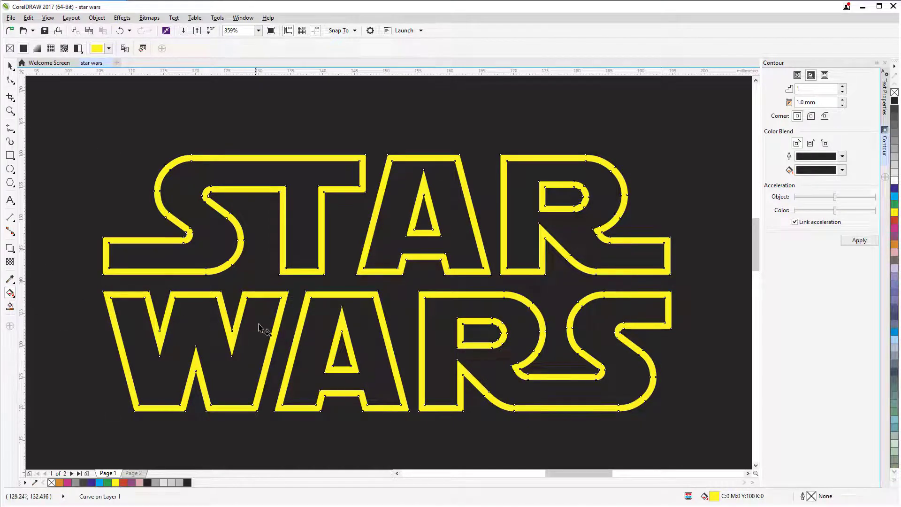
drag(275, 311, 474, 220)
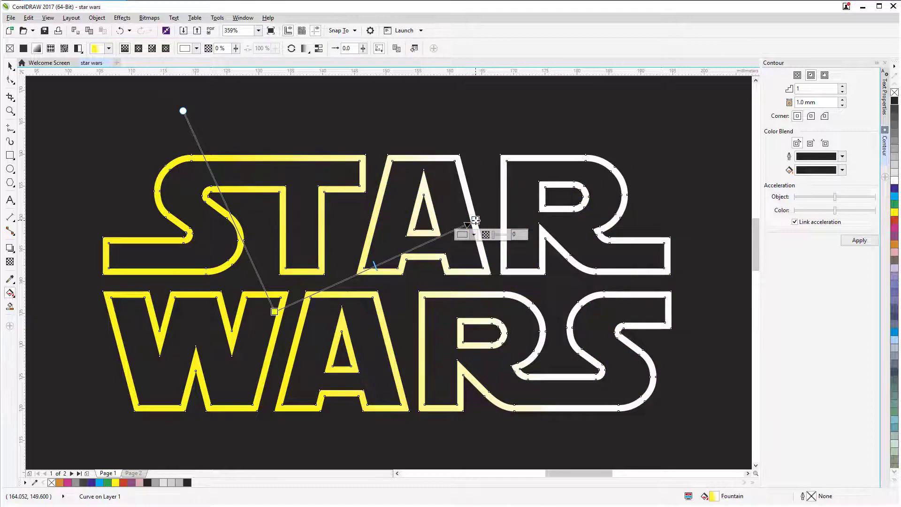
drag(275, 311, 302, 285)
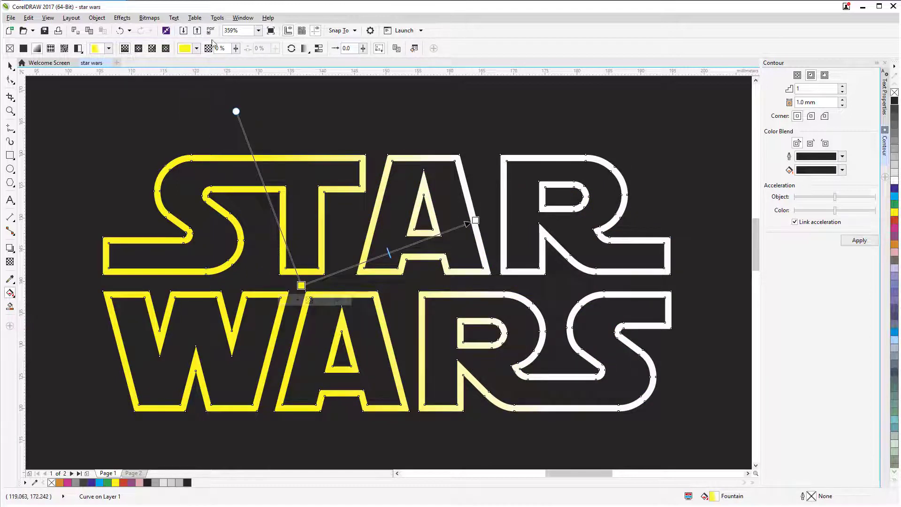
Step: Set the gradient to Repeat and Mirror and shorten its vector to the A of WARS
click(319, 49)
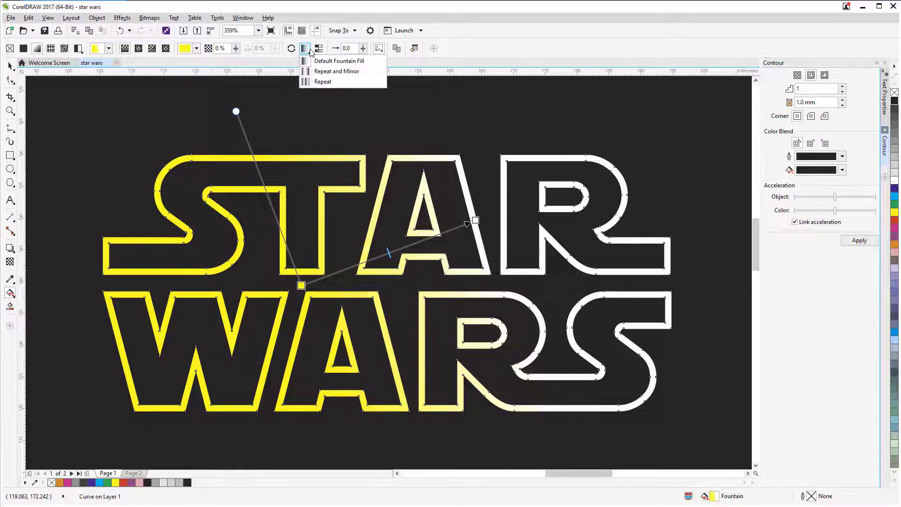
click(318, 48)
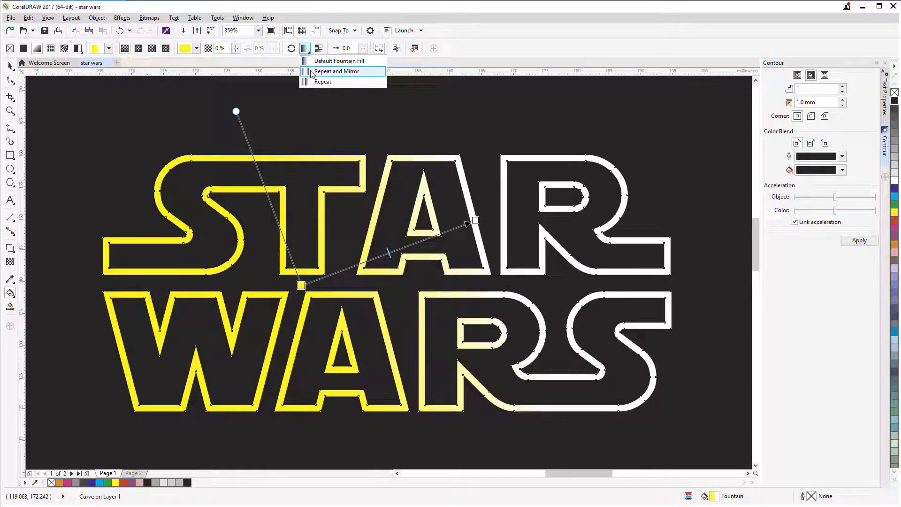
click(311, 73)
mouse_move(432, 237)
mouse_down()
mouse_move(458, 227)
mouse_move(368, 257)
mouse_up()
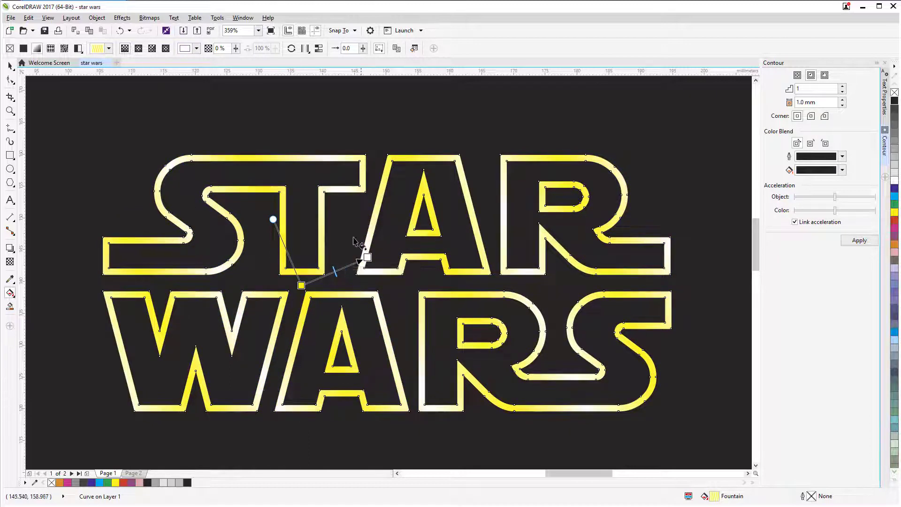
drag(367, 257, 372, 320)
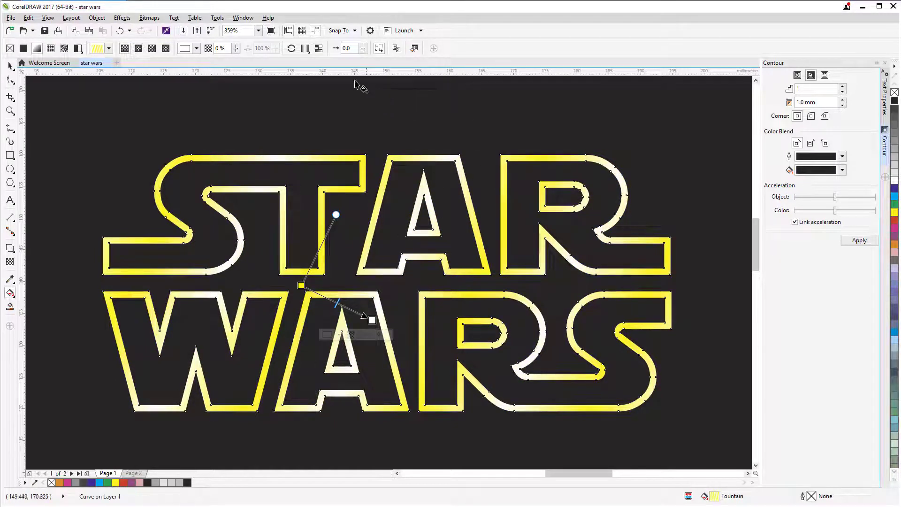
Step: Set the gradient's start colour to golden yellow C7 M22 Y100
click(301, 285)
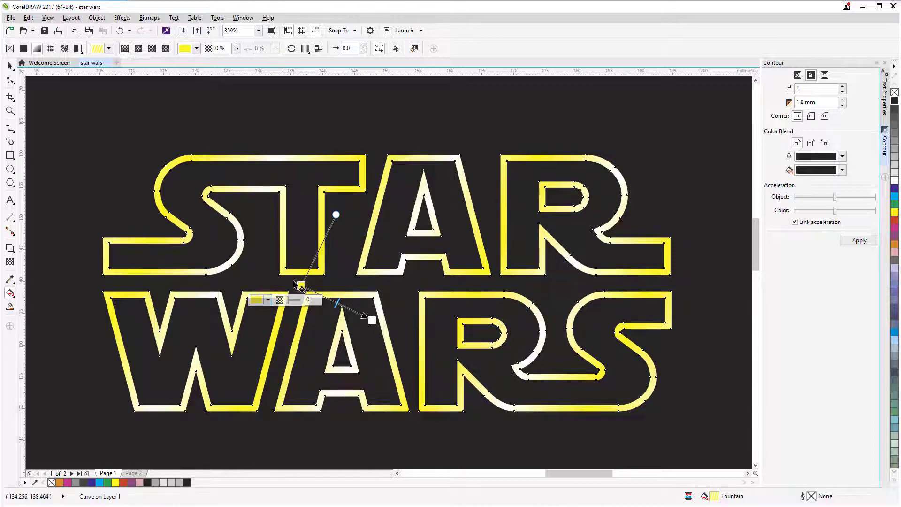
click(256, 302)
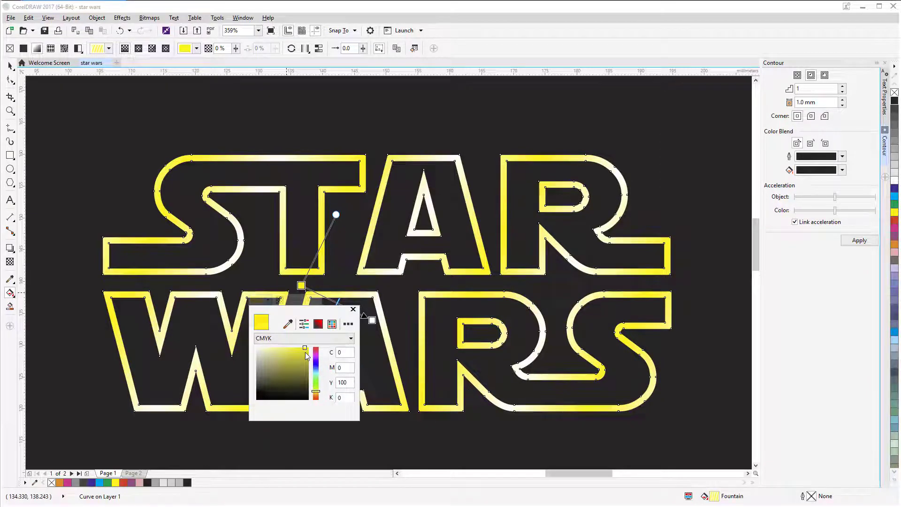
drag(305, 351, 305, 353)
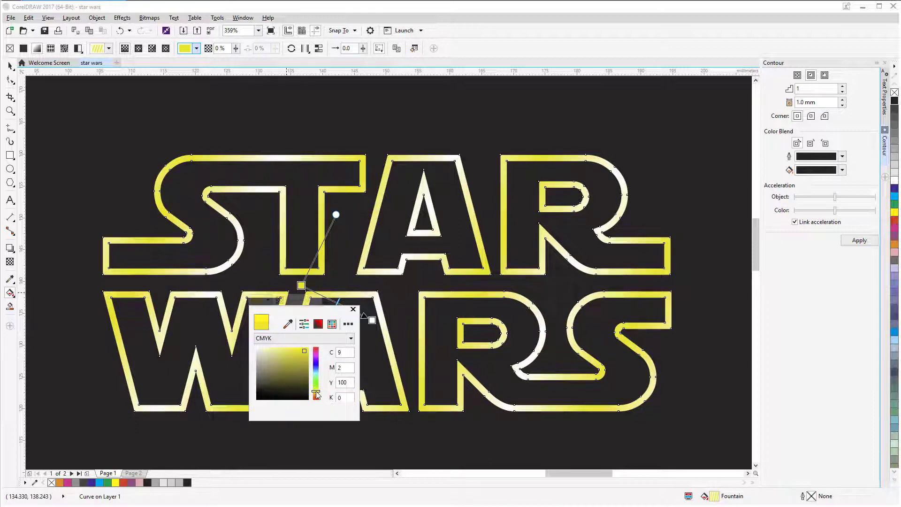
drag(317, 393, 317, 395)
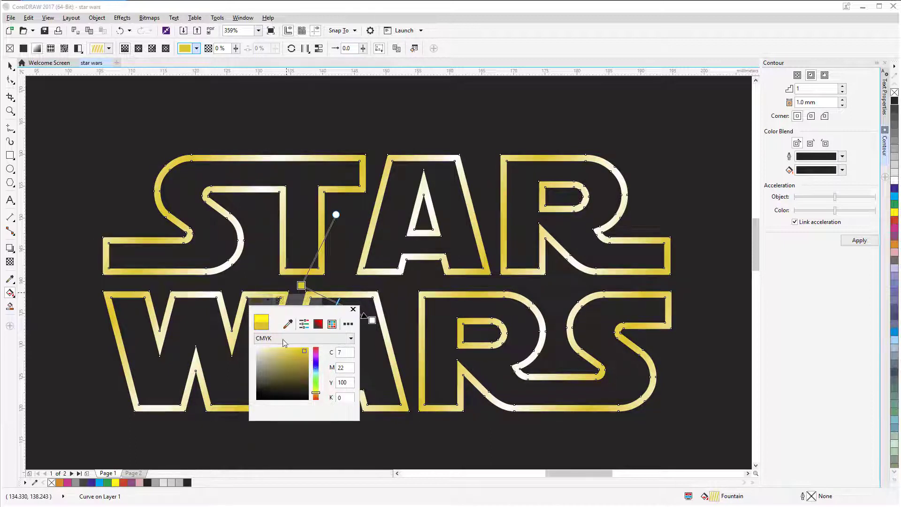
click(366, 316)
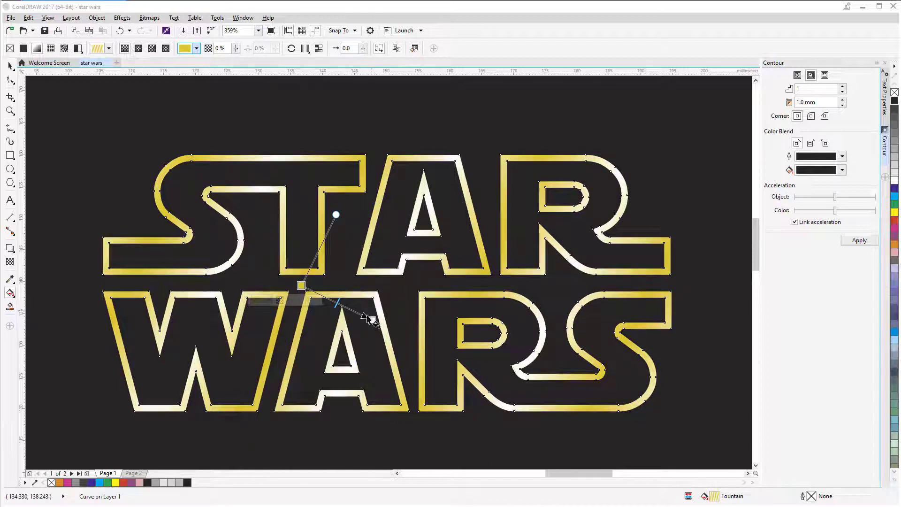
Step: Set the gradient's end colour to pale yellow #FFE69C
click(372, 319)
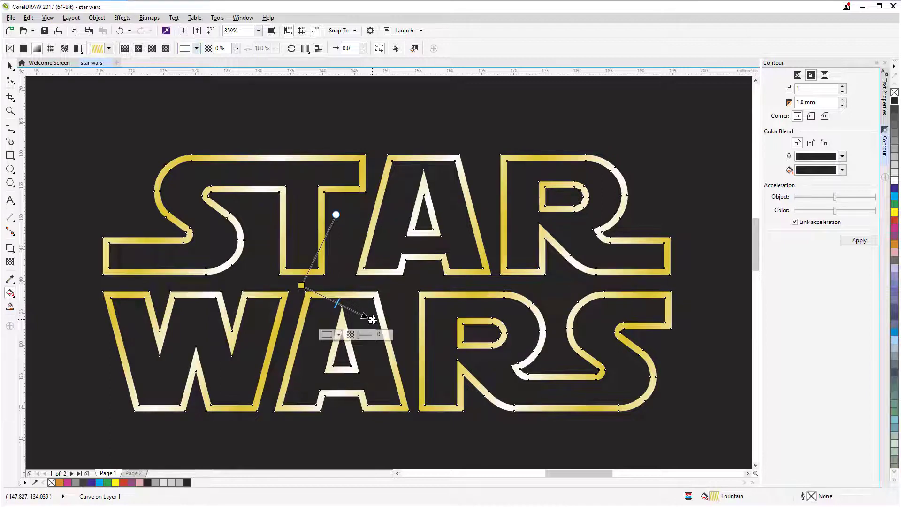
click(332, 334)
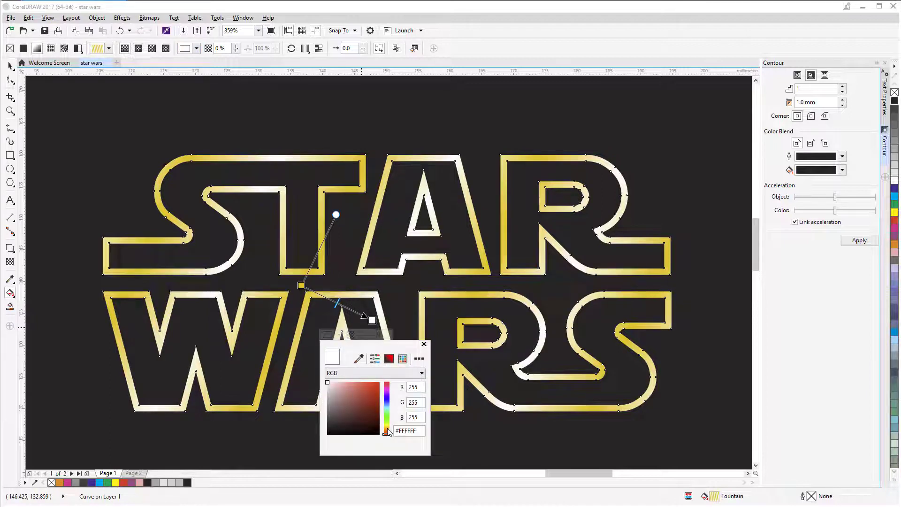
drag(387, 432, 386, 430)
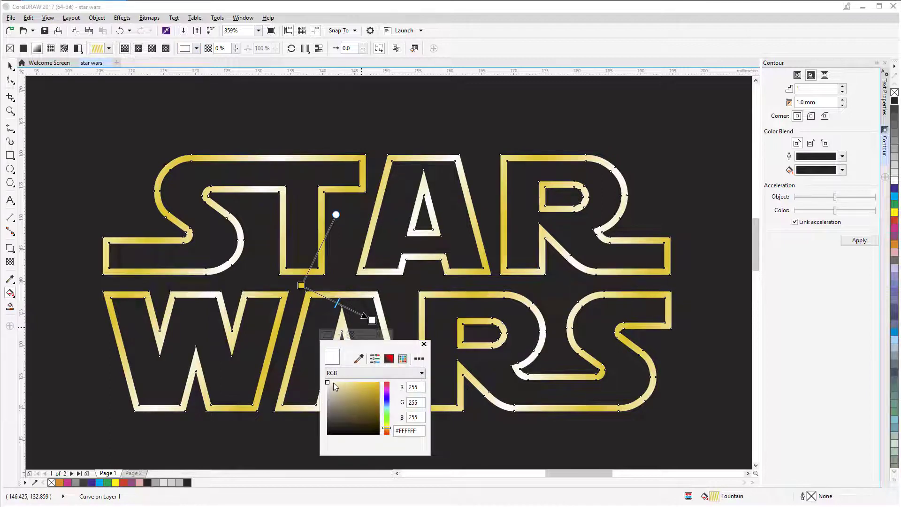
click(333, 382)
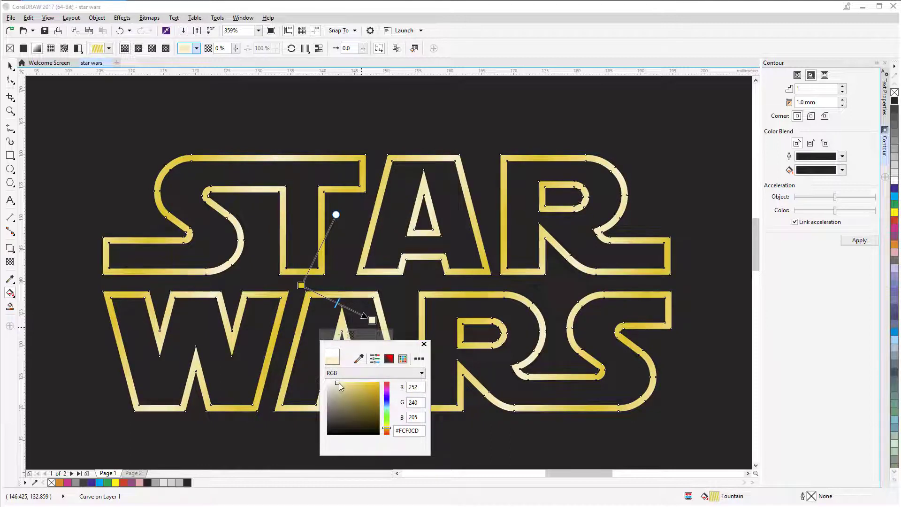
click(347, 383)
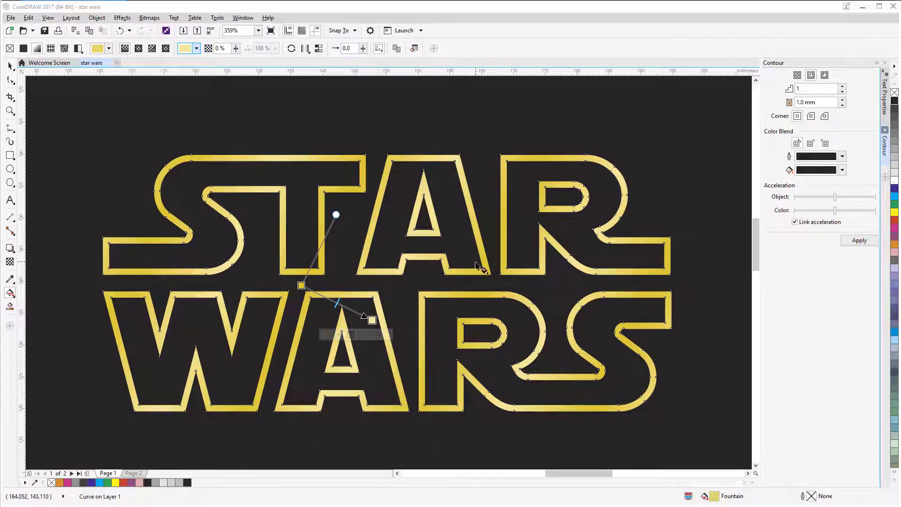
scroll(483, 263, down, 2)
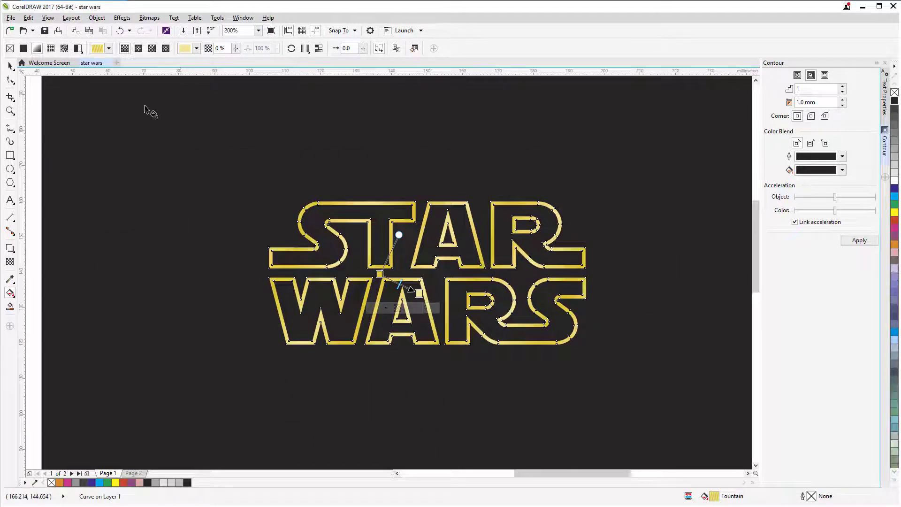
Step: Drop a copy of the dark background rectangle just right of the page
key(space)
click(677, 169)
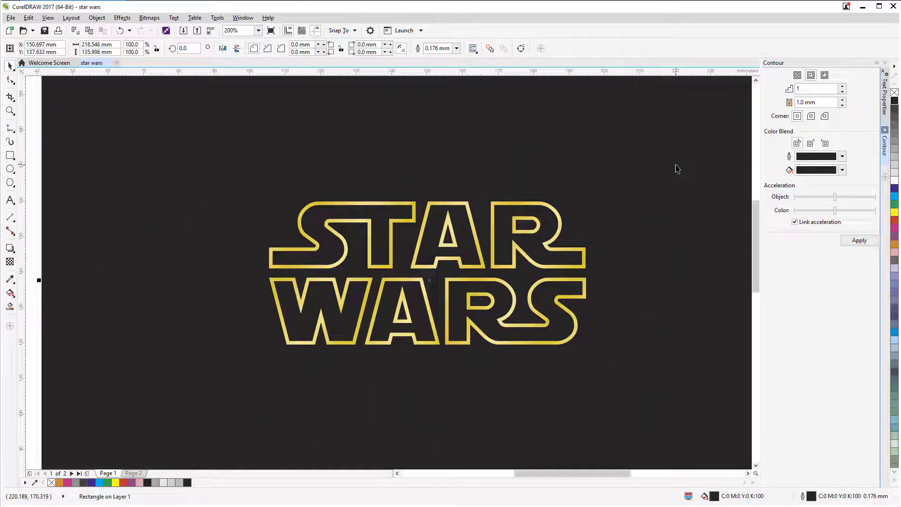
scroll(576, 178, down, 2)
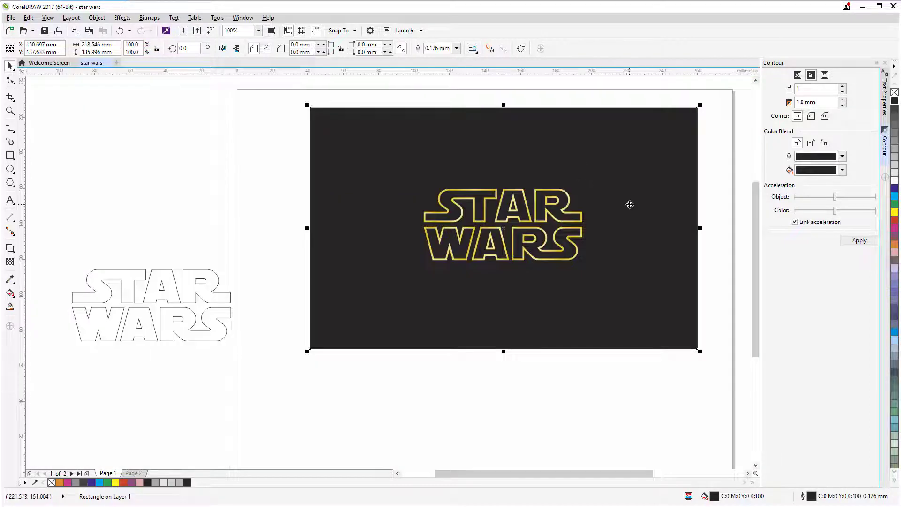
click(634, 157)
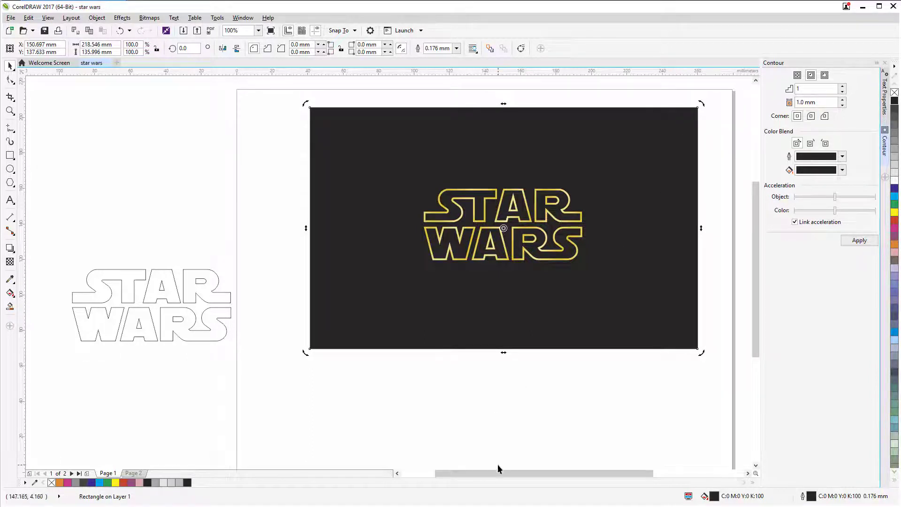
drag(504, 473, 553, 473)
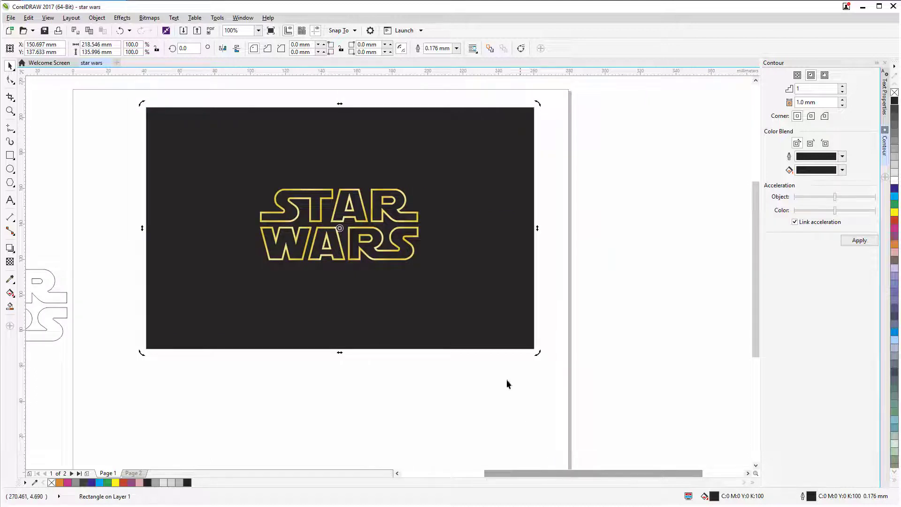
click(397, 98)
click(357, 127)
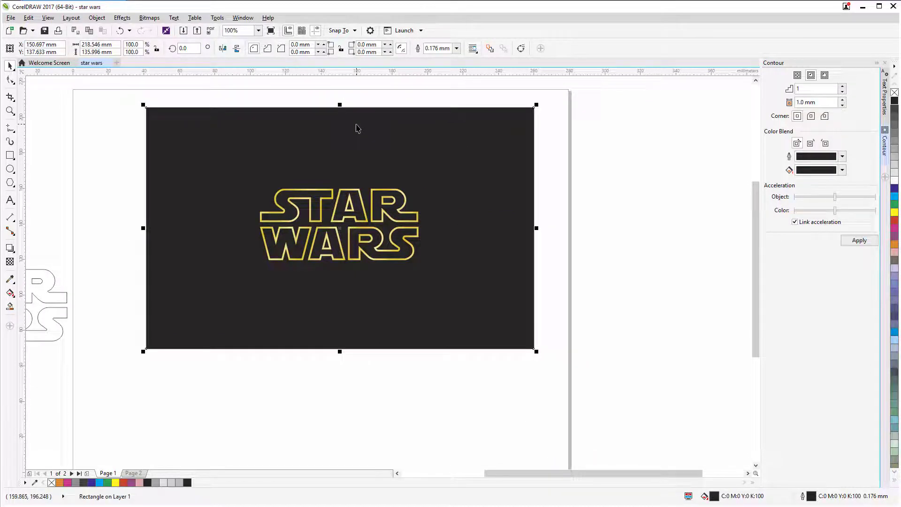
mouse_move(356, 127)
mouse_down()
mouse_move(648, 149)
mouse_move(599, 182)
mouse_up()
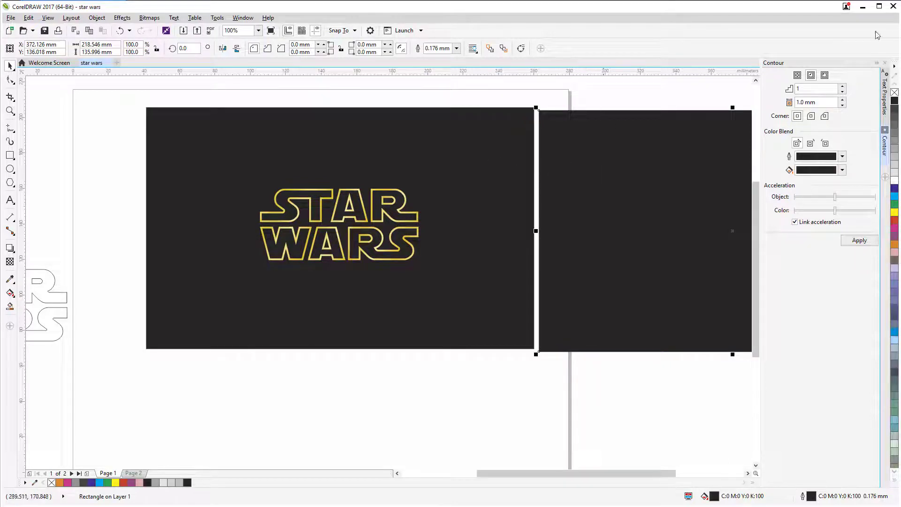
Step: Fill the background rectangle with rich black C75 M68 Y65 K90 (#282829)
click(511, 126)
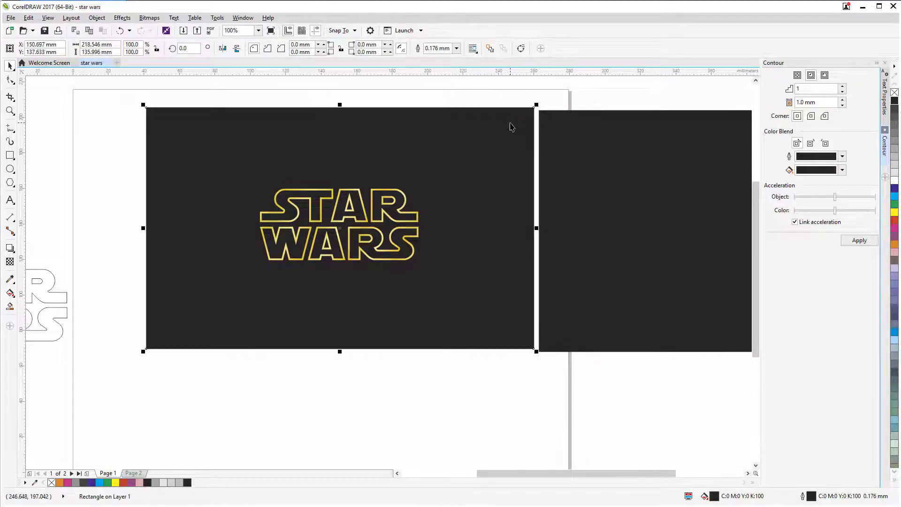
double_click(715, 499)
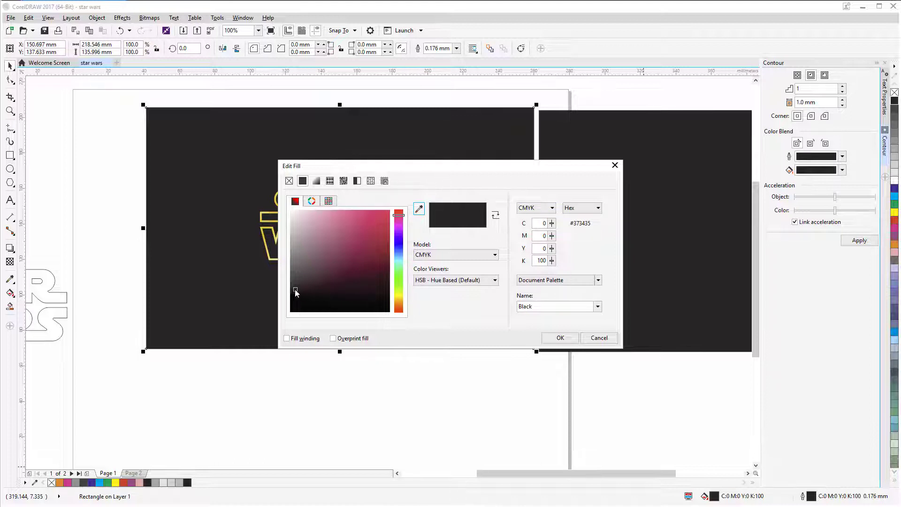
drag(295, 293, 288, 310)
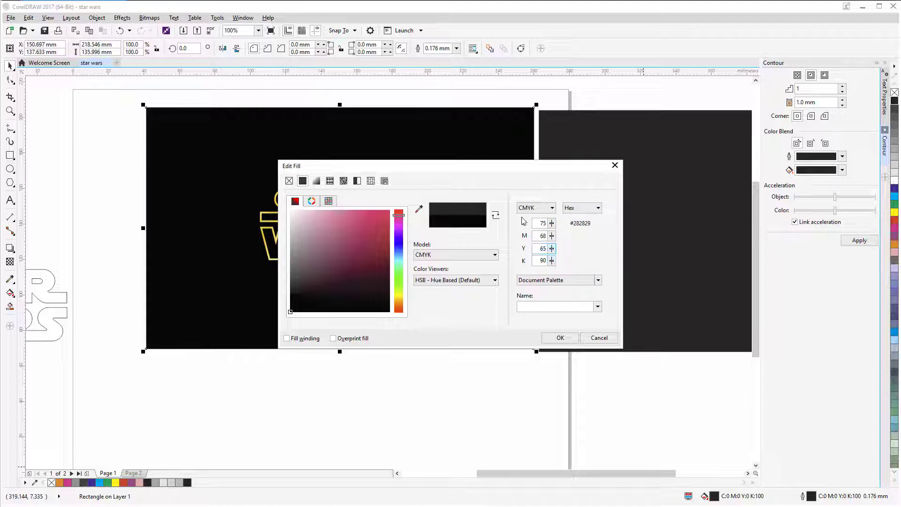
drag(504, 182, 471, 326)
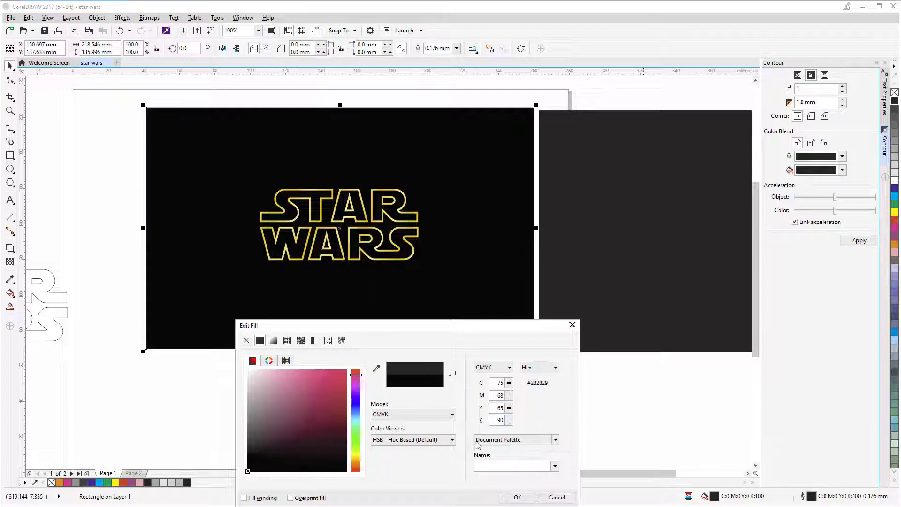
click(523, 497)
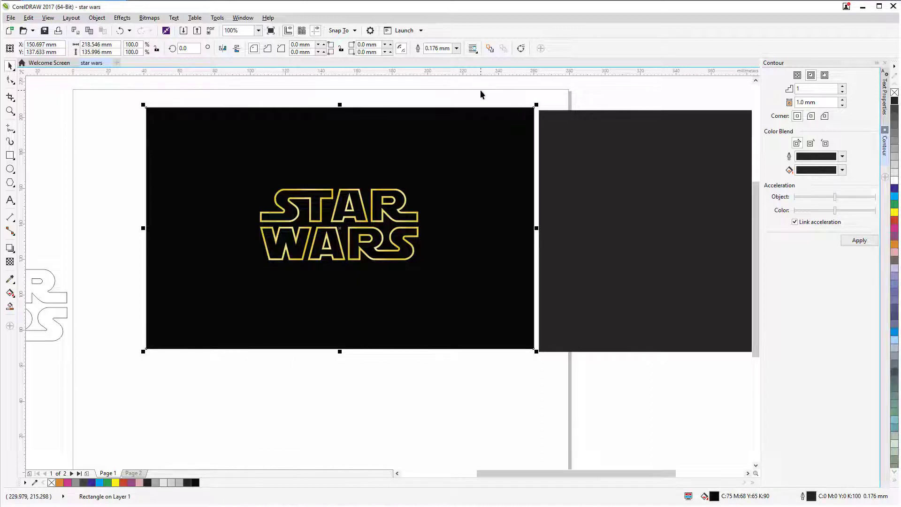
Step: Delete the spare dark grey rectangle, zoom back onto the logo page, and select the black rectangle
click(638, 160)
key(Delete)
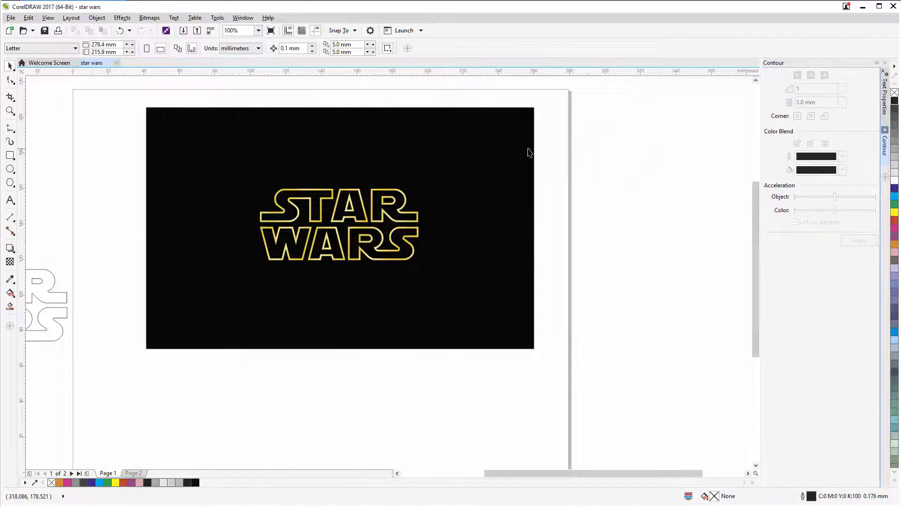
key(z)
drag(547, 88, 121, 378)
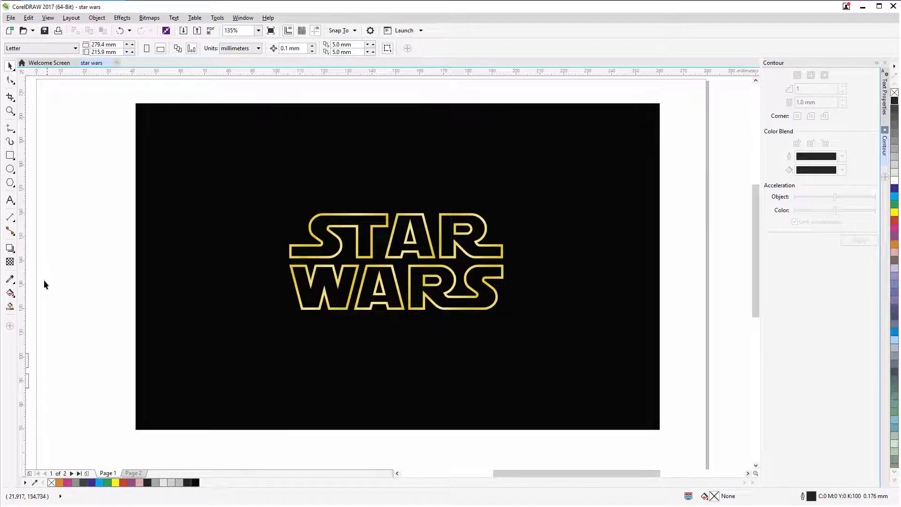
click(393, 126)
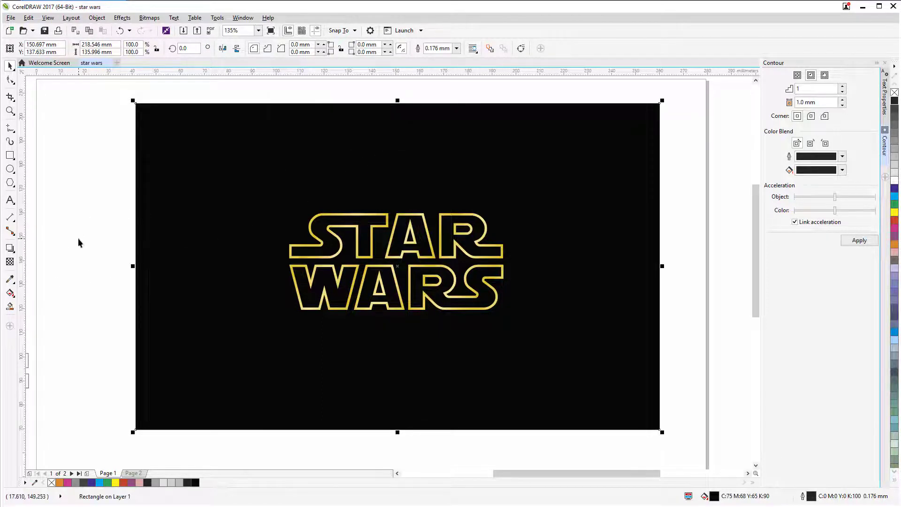
Step: Give the black background a radial gradient centred and sized behind the logo
click(9, 293)
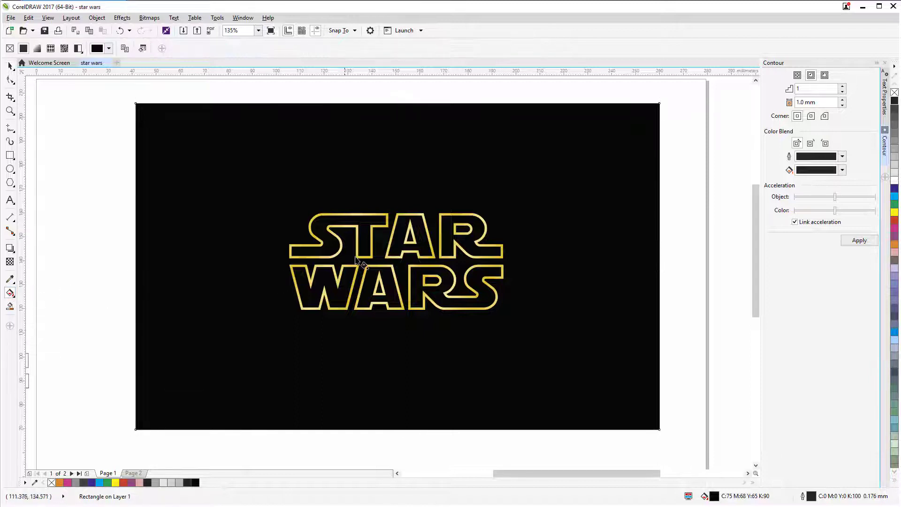
mouse_move(398, 264)
mouse_down()
mouse_move(513, 167)
mouse_move(521, 179)
mouse_up()
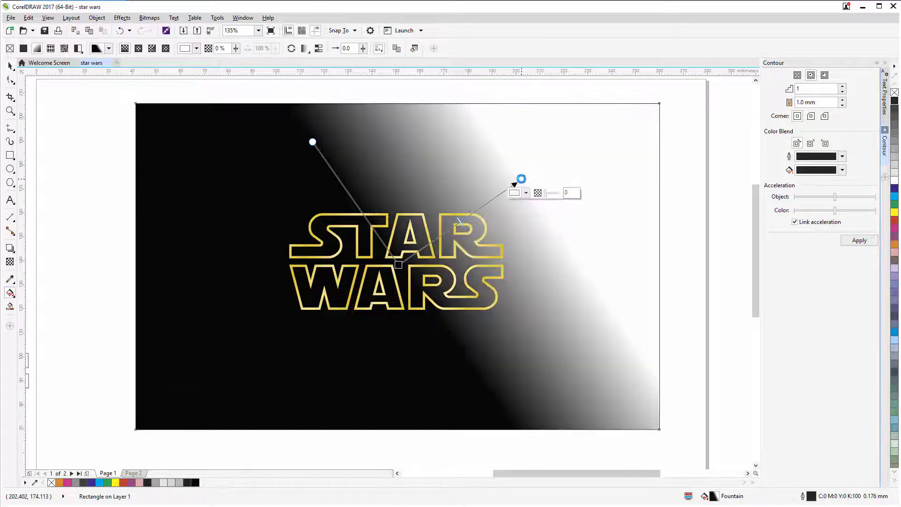
click(138, 48)
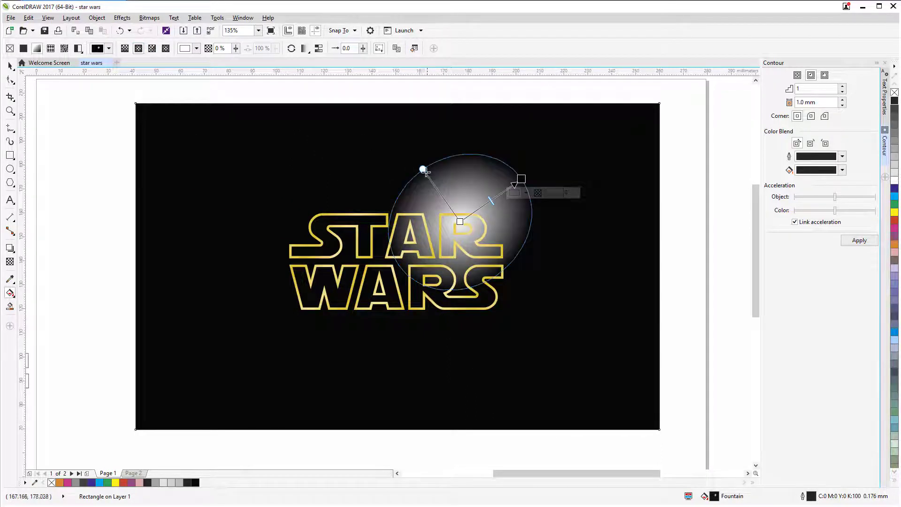
drag(423, 169, 410, 159)
drag(460, 221, 398, 262)
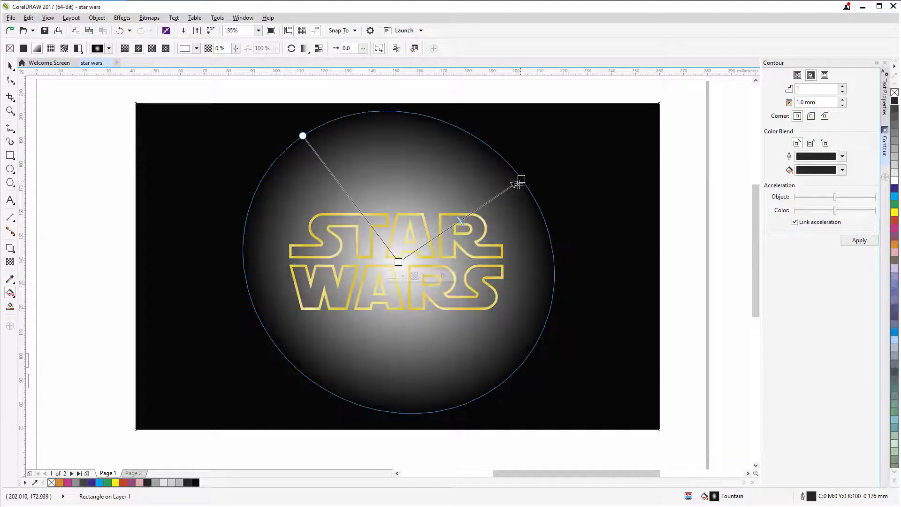
drag(520, 181, 498, 207)
drag(334, 157, 347, 165)
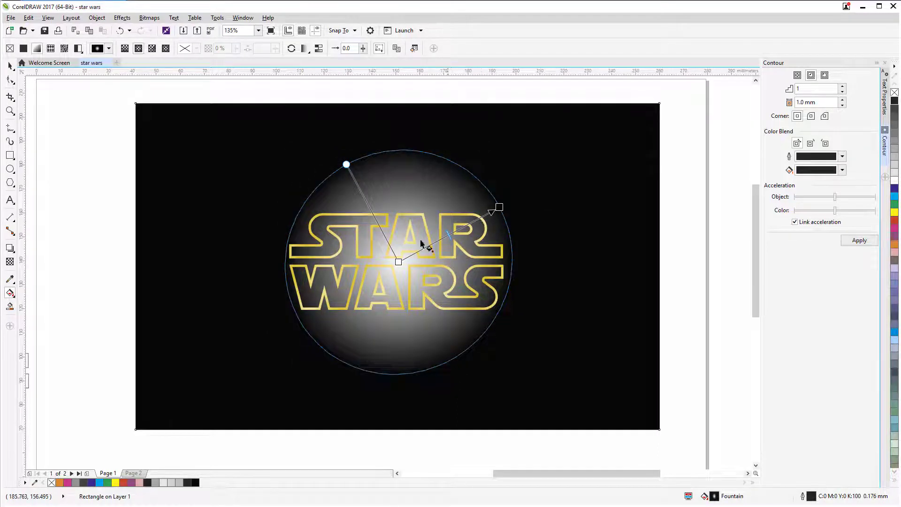
Step: Set the gradient's centre colour to grey and enlarge the glow around the logo
click(398, 263)
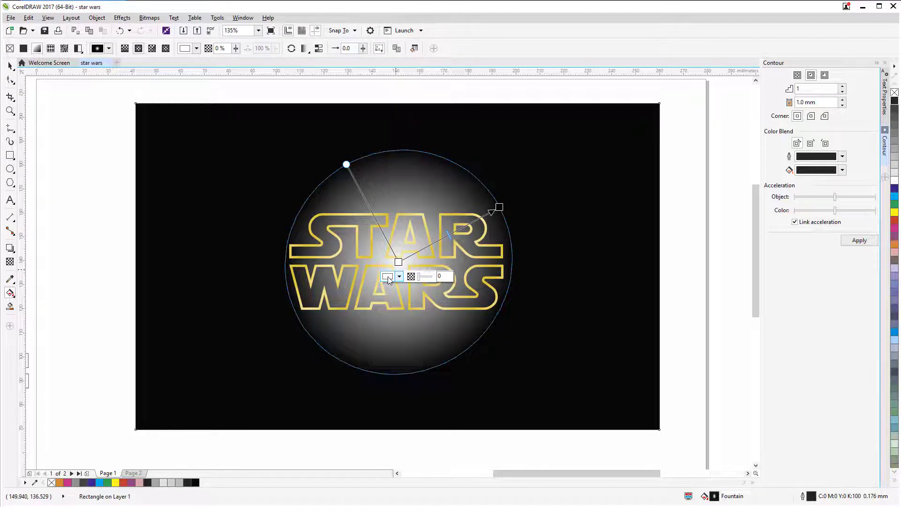
click(388, 277)
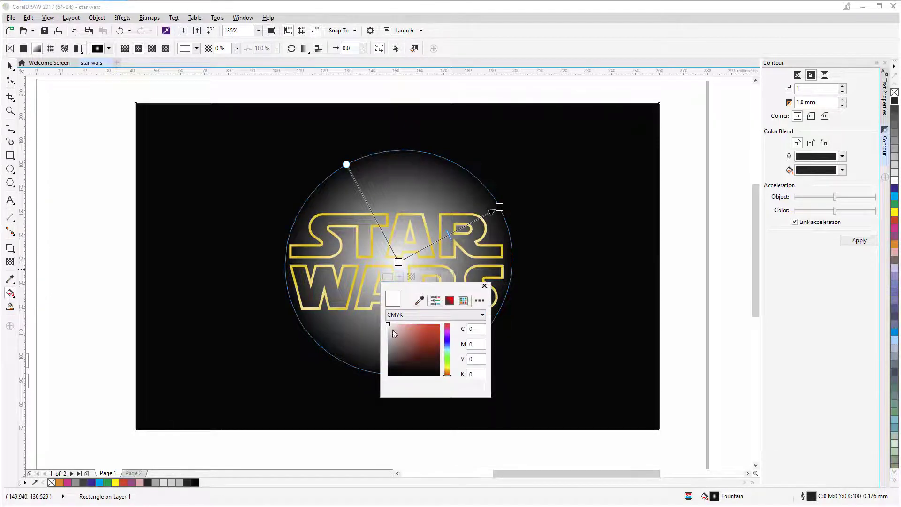
drag(388, 329, 388, 359)
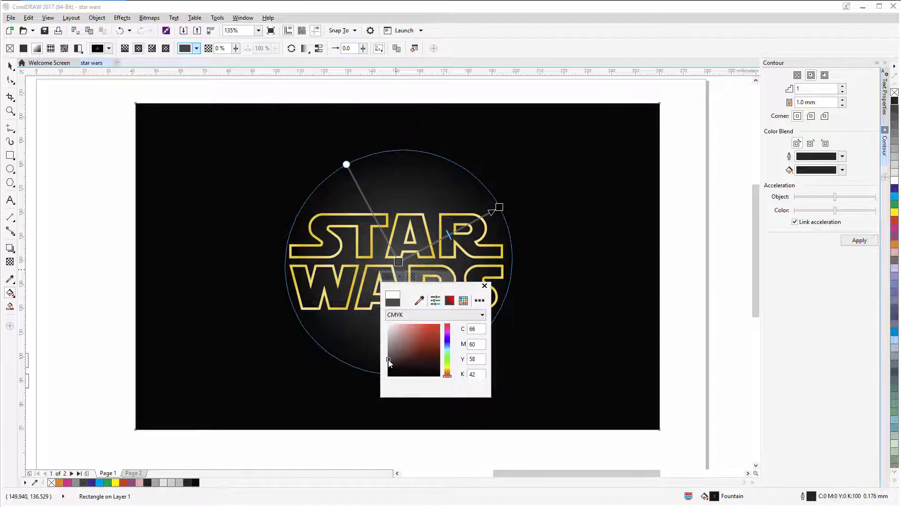
click(484, 285)
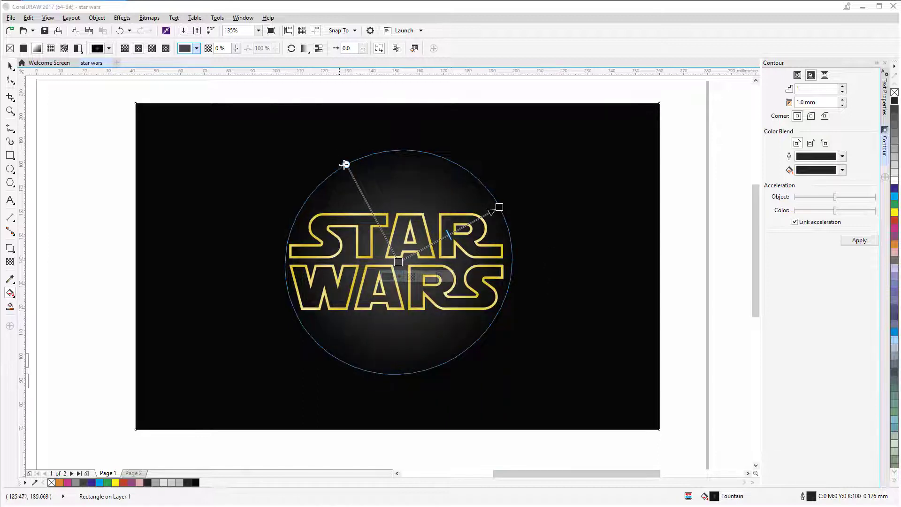
drag(342, 163, 342, 160)
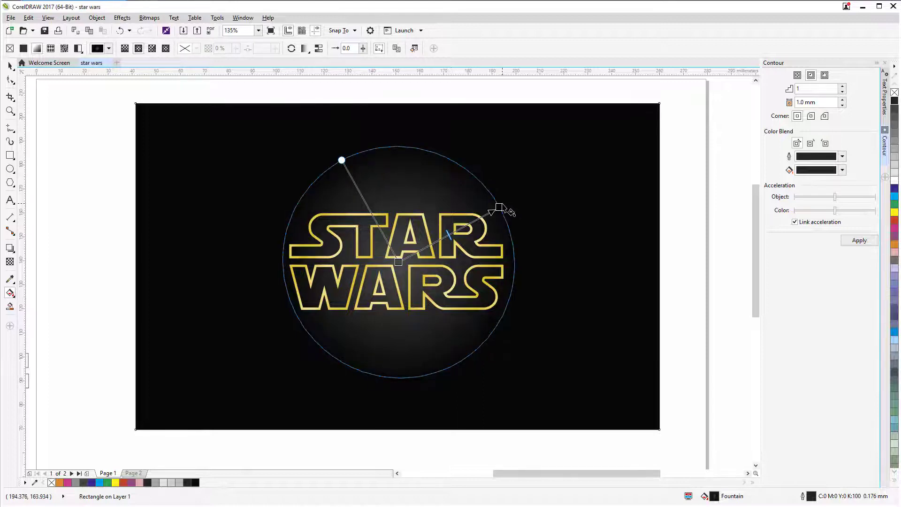
drag(502, 203, 531, 189)
key(ctrl+z)
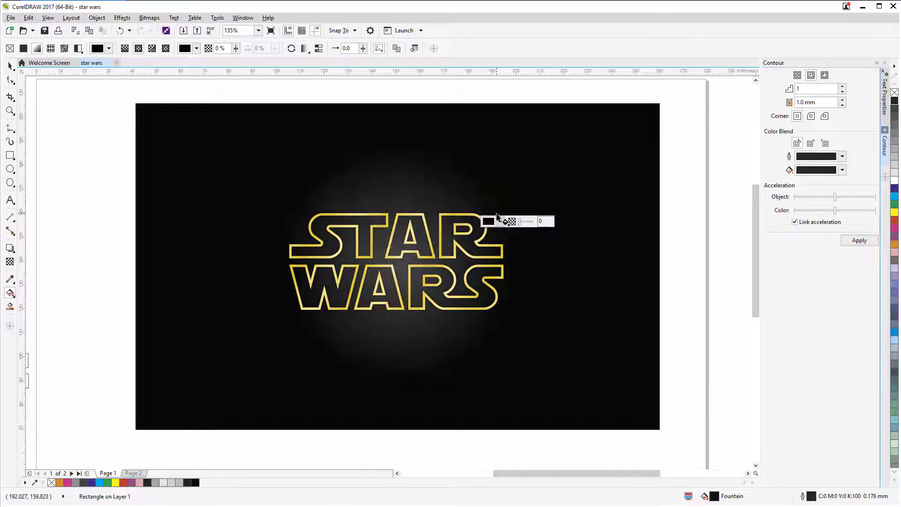
drag(505, 205, 536, 188)
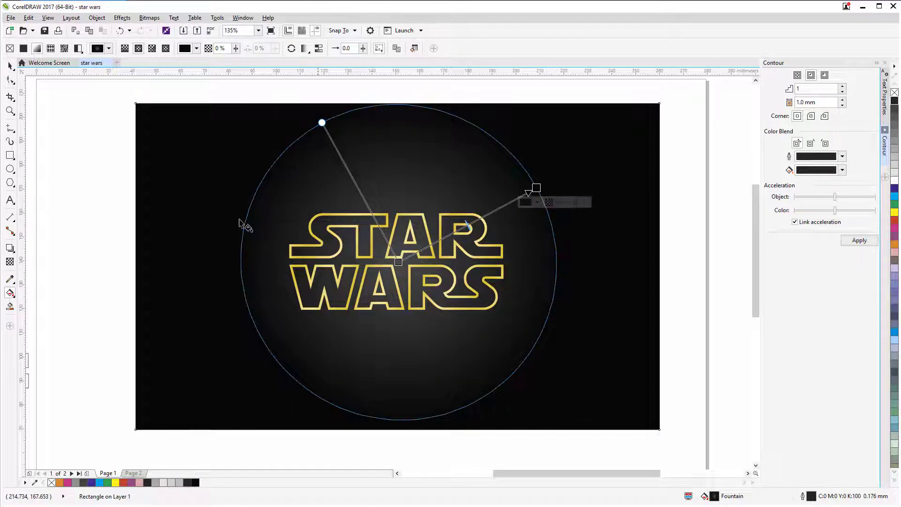
click(10, 65)
Step: Move the spare outline STAR WARS lettering below the backdrop, then enter 'star war' in the browser
click(73, 131)
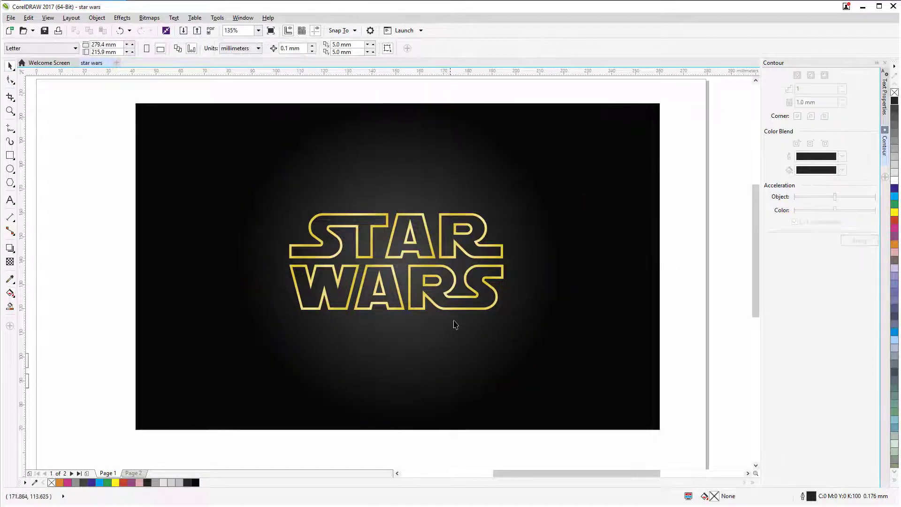
click(417, 214)
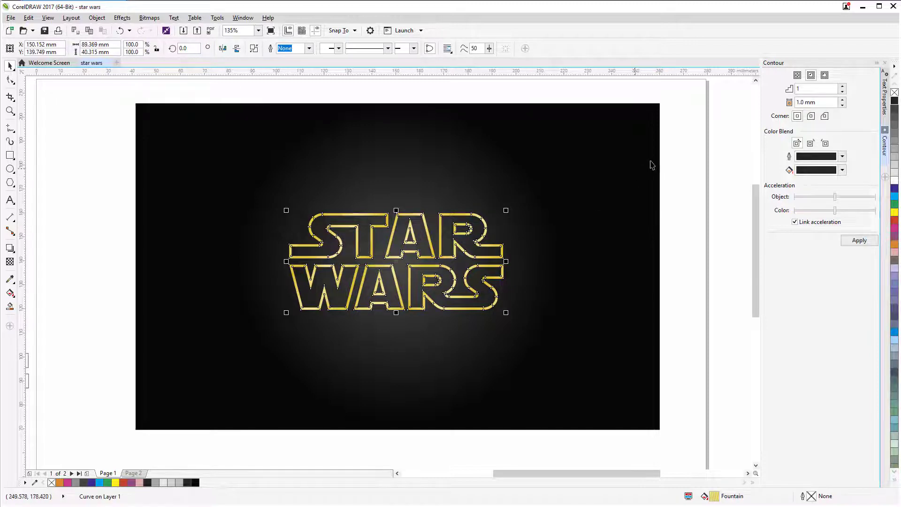
click(685, 136)
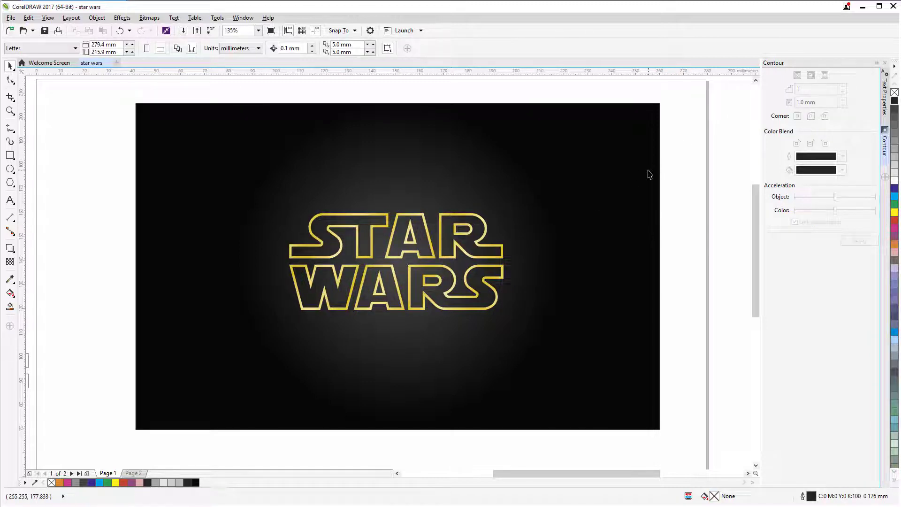
key(F4)
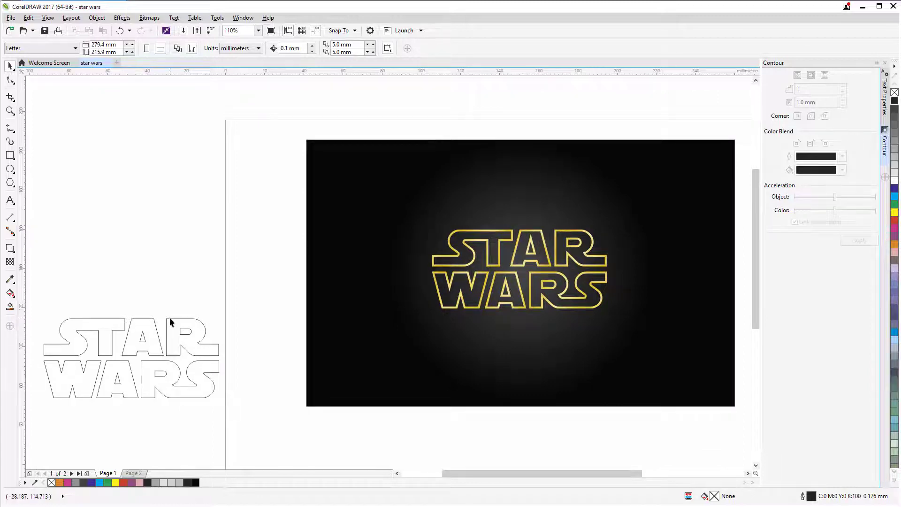
drag(170, 317, 559, 386)
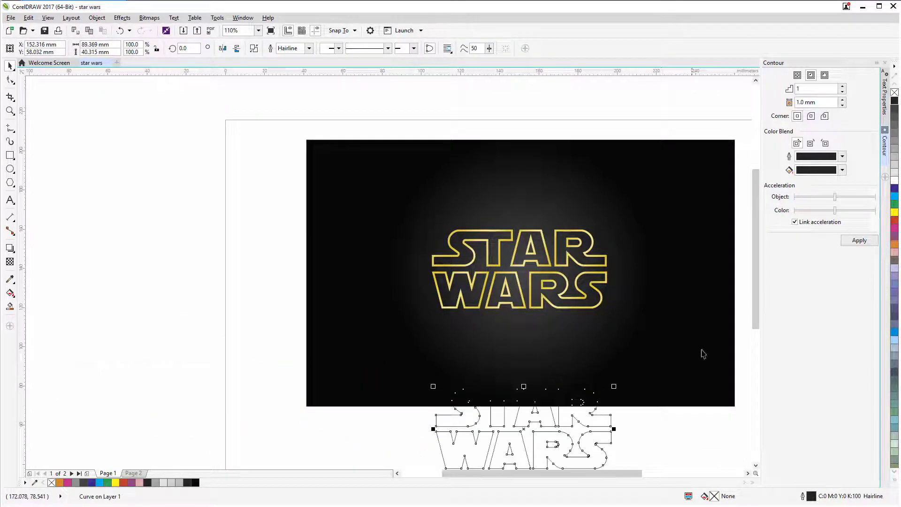
scroll(756, 264, down, 3)
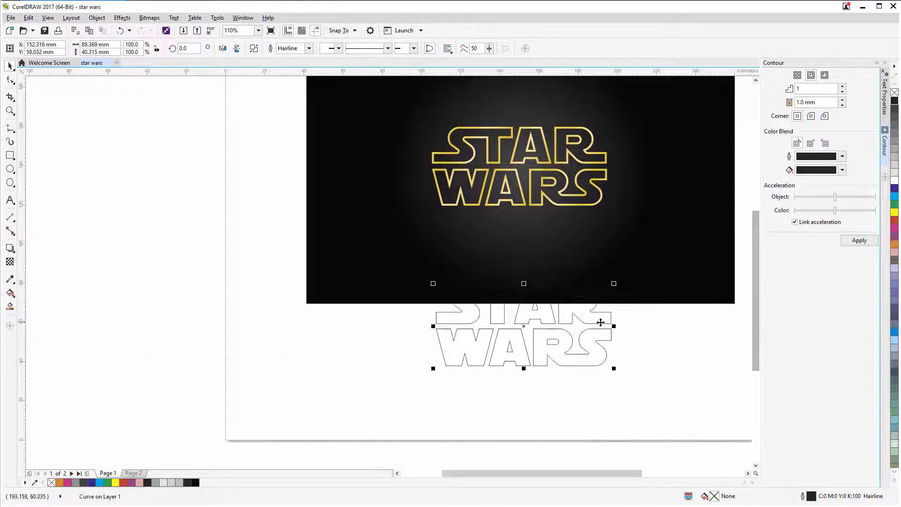
text(star)
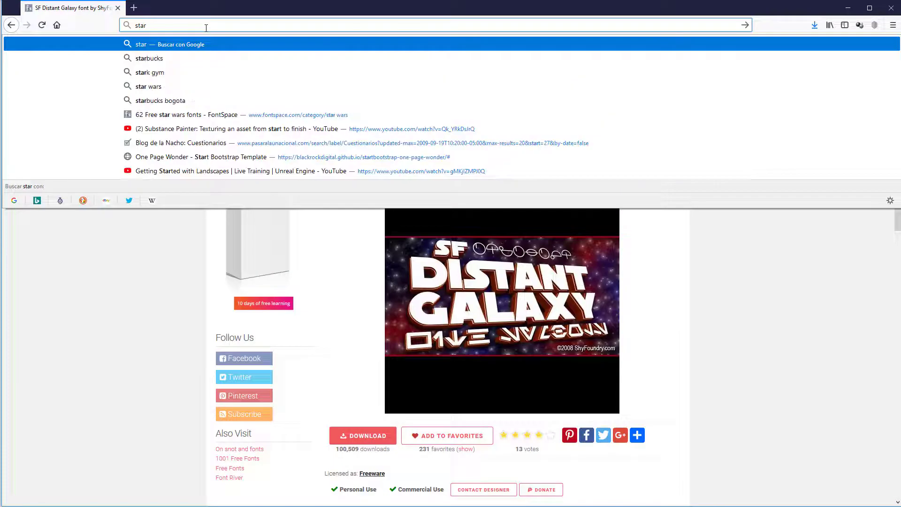
text( war)
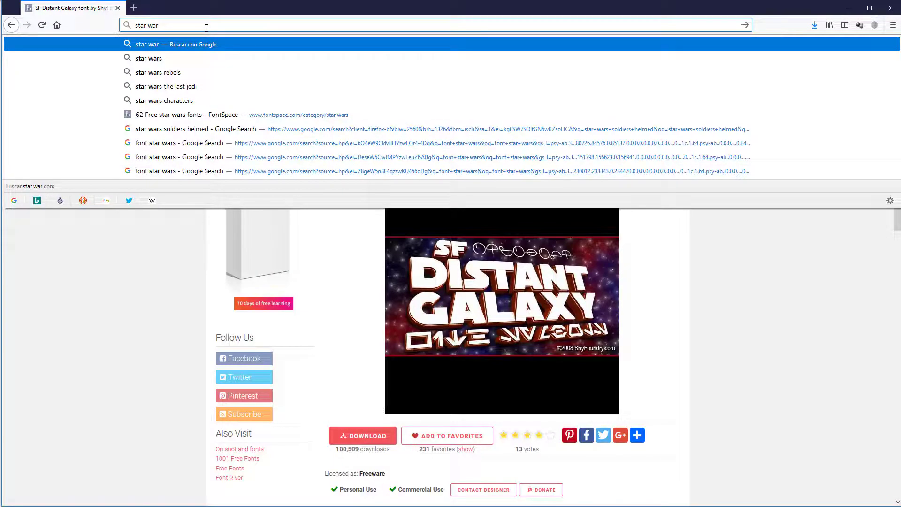
Step: Search Google Images for 'star war'
key(Return)
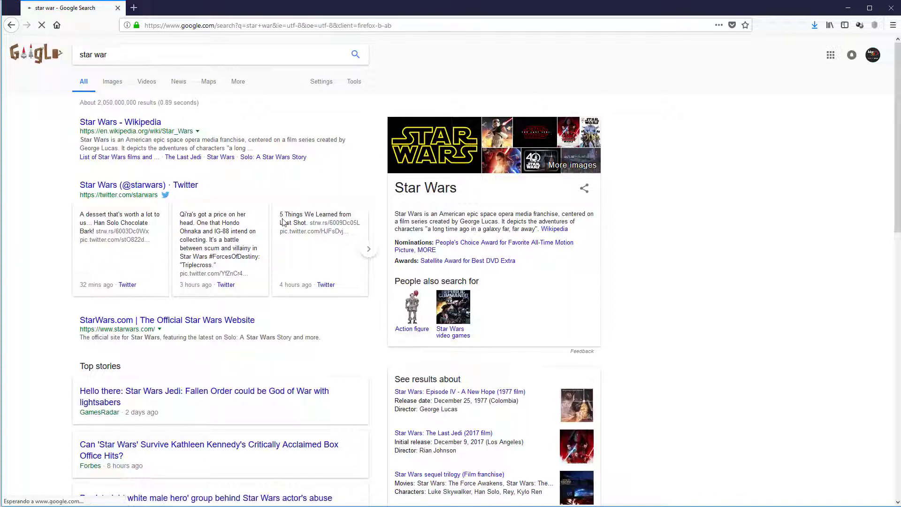
click(112, 82)
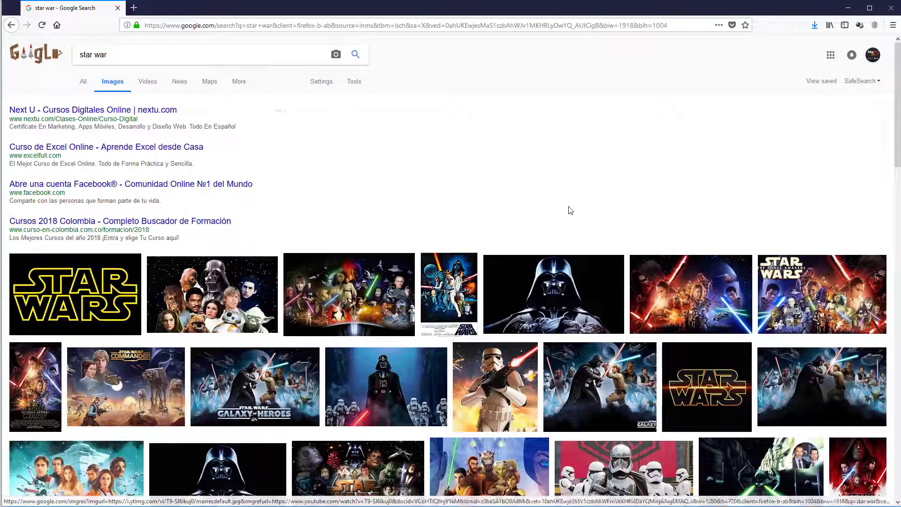
scroll(568, 209, down, 3)
scroll(570, 209, down, 2)
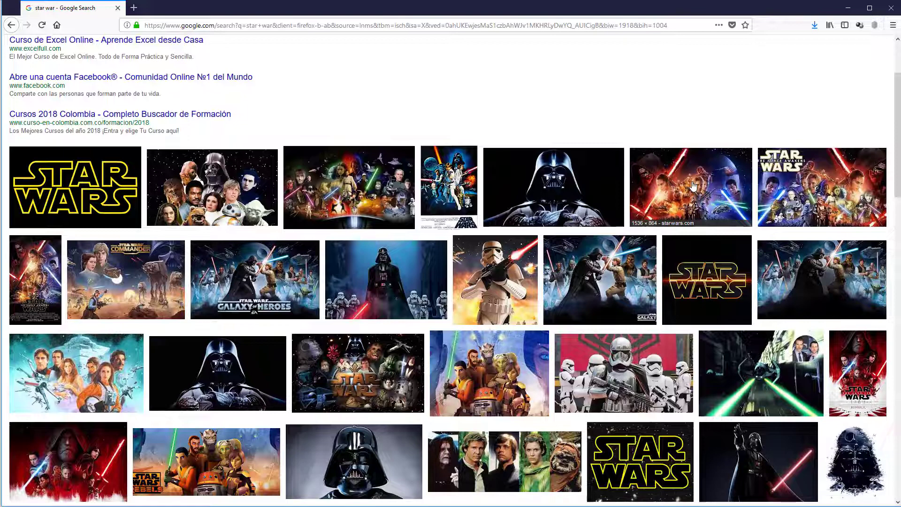
Step: Save the Force Awakens poster image and minimize Firefox
click(693, 186)
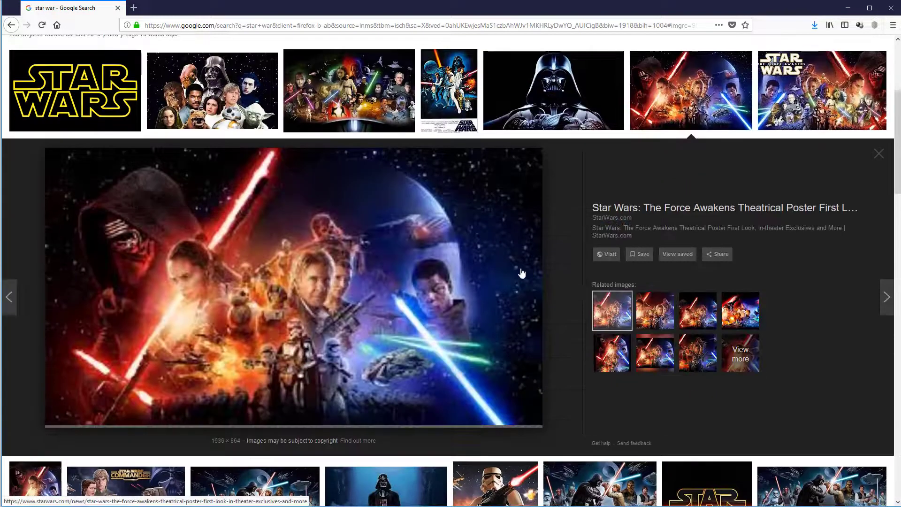
right_click(287, 227)
click(333, 350)
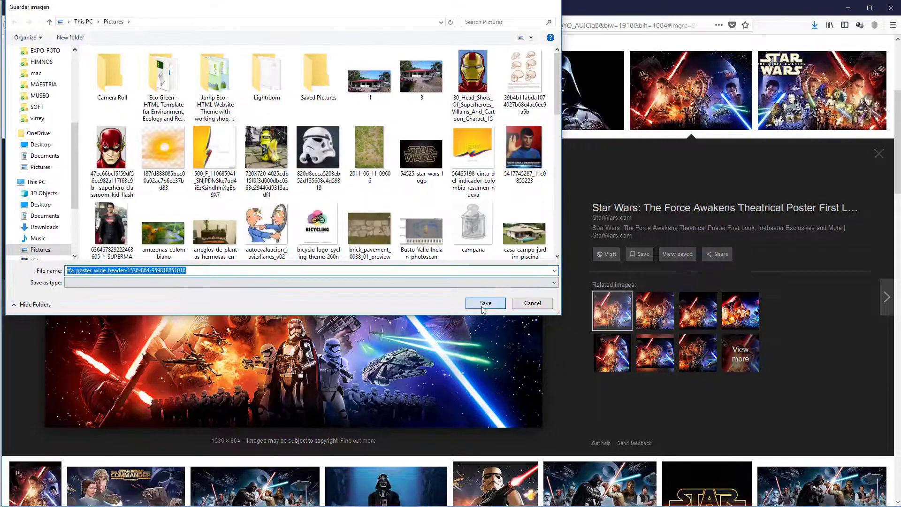
click(482, 307)
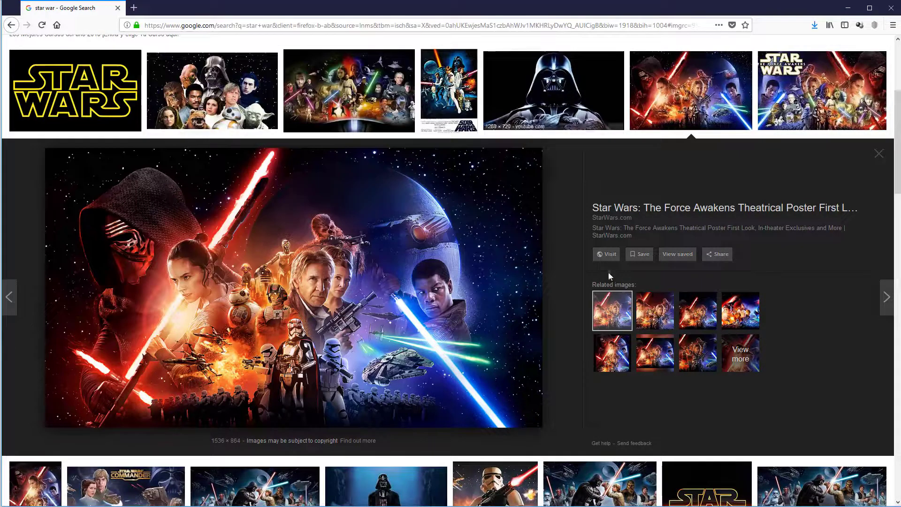
click(849, 11)
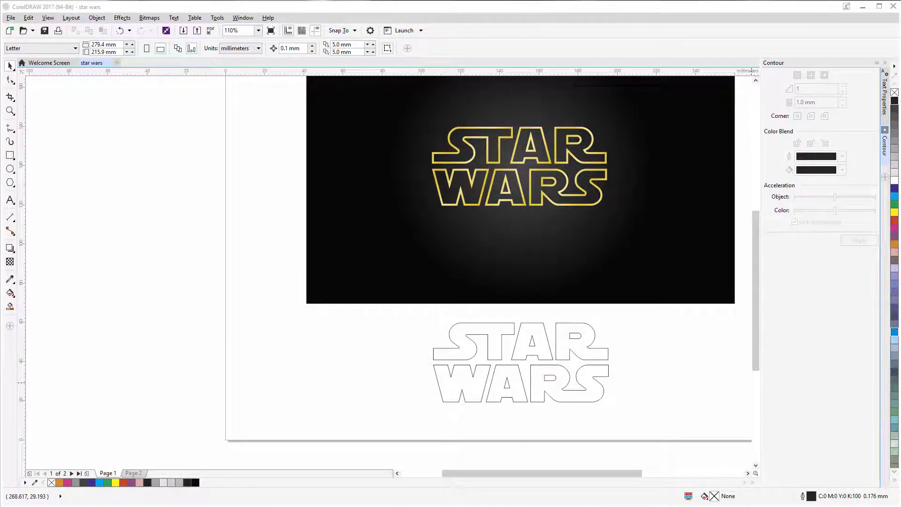
Step: Import the saved Force Awakens poster and scale it down beside the outline lettering
drag(421, 504, 422, 295)
drag(179, 266, 180, 266)
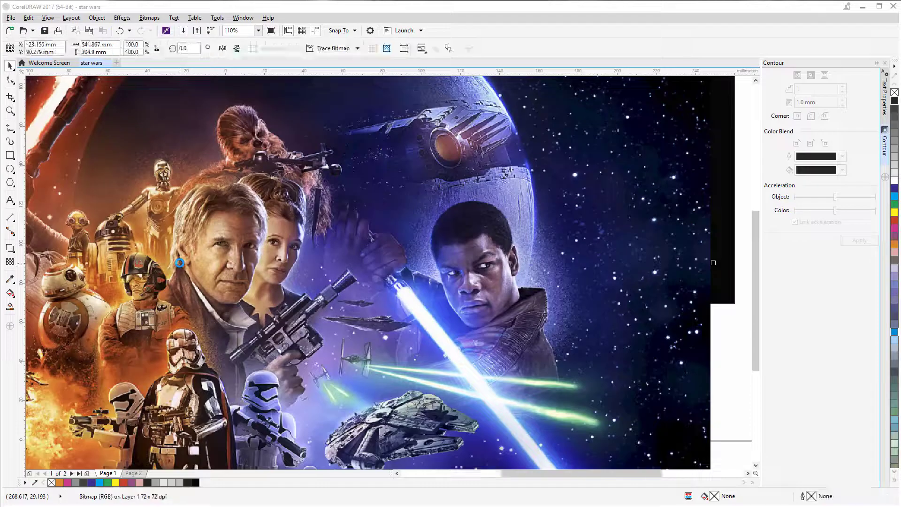
scroll(326, 220, down, 3)
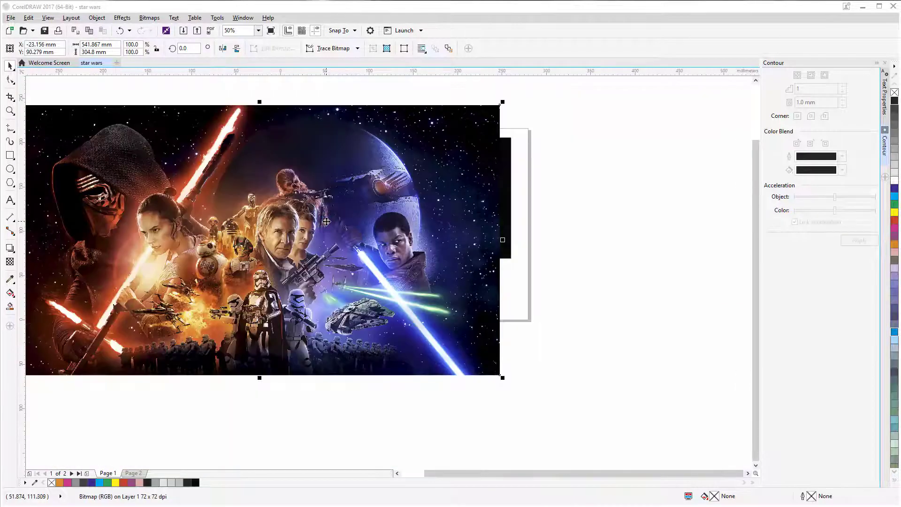
drag(277, 190, 416, 271)
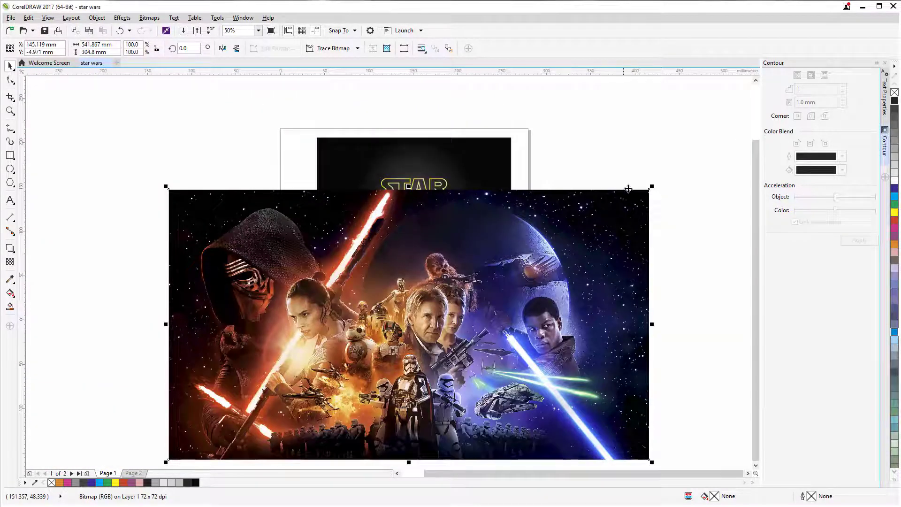
drag(649, 189, 289, 392)
drag(552, 300, 552, 300)
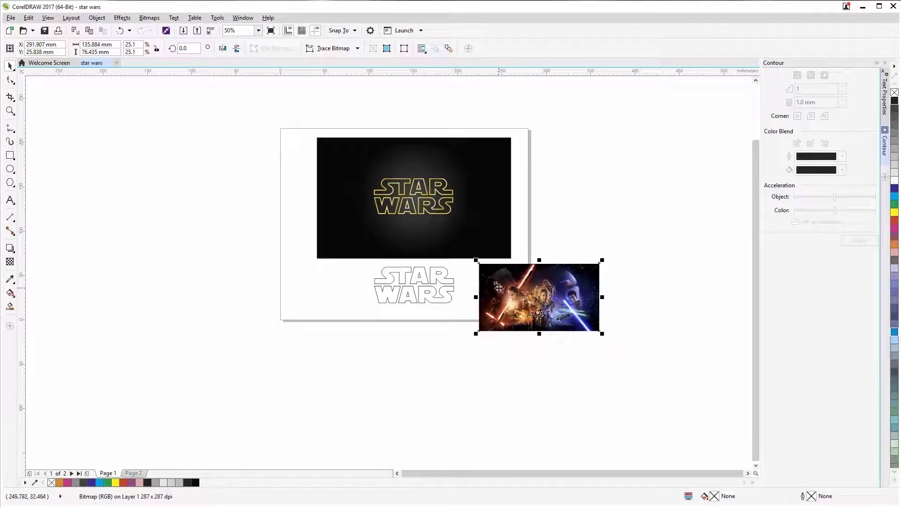
scroll(488, 301, up, 2)
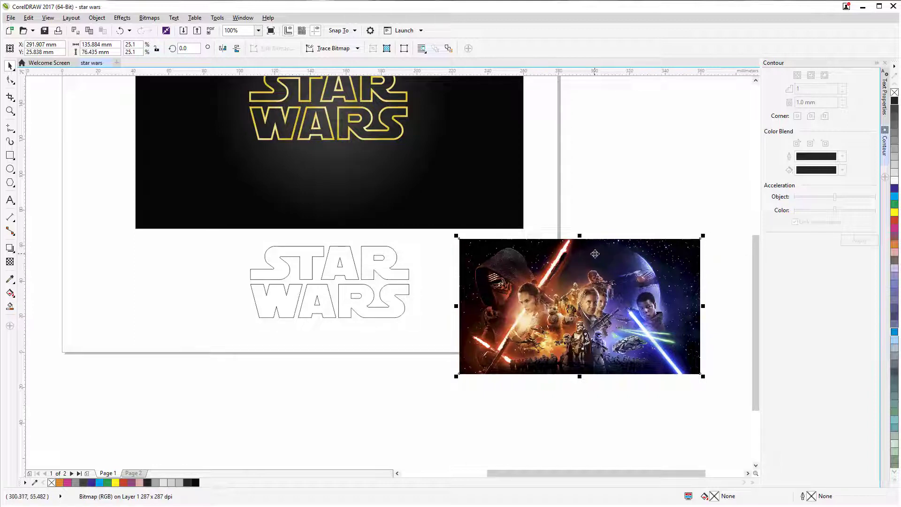
Step: PowerClip the poster inside the outline STAR WARS letters
mouse_move(594, 254)
mouse_down()
mouse_move(524, 266)
mouse_move(301, 254)
mouse_up()
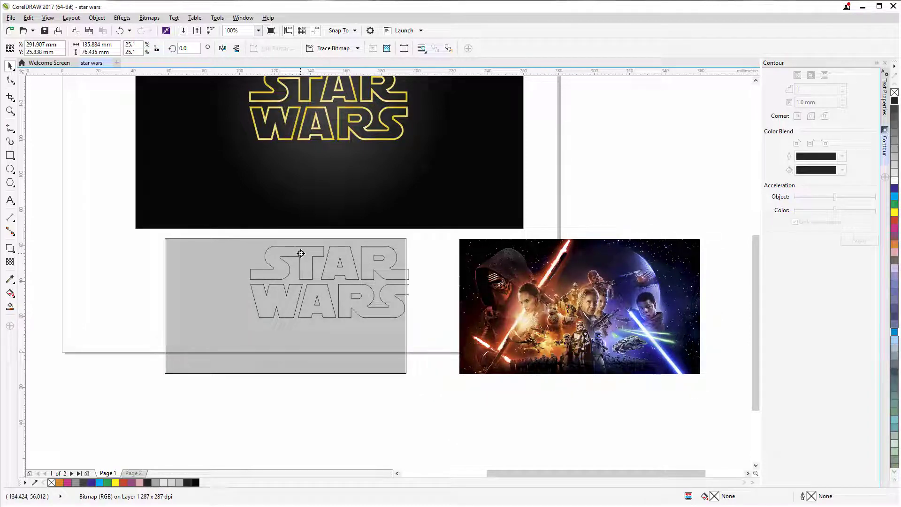
right_click(301, 254)
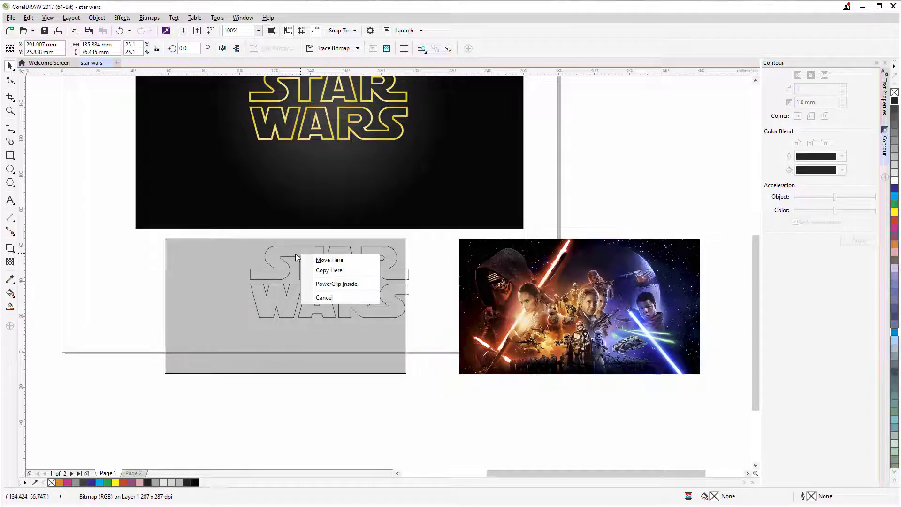
click(341, 284)
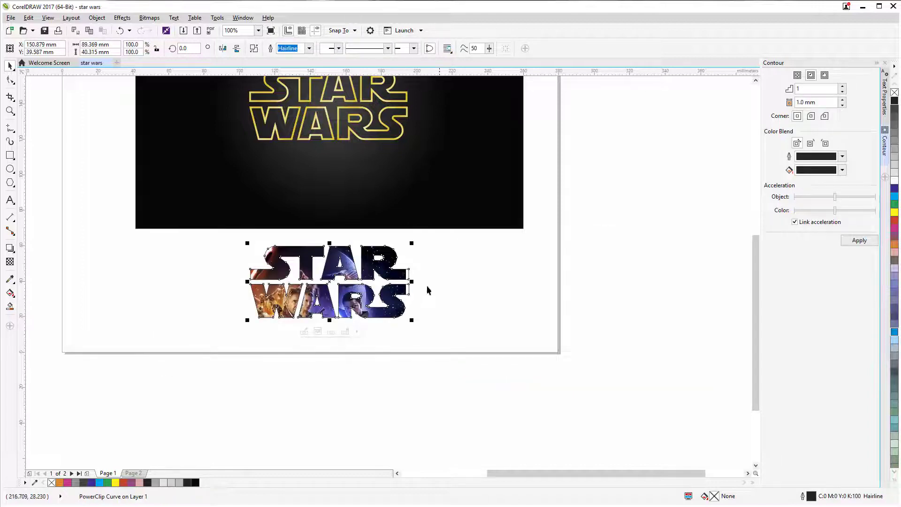
scroll(346, 267, up, 2)
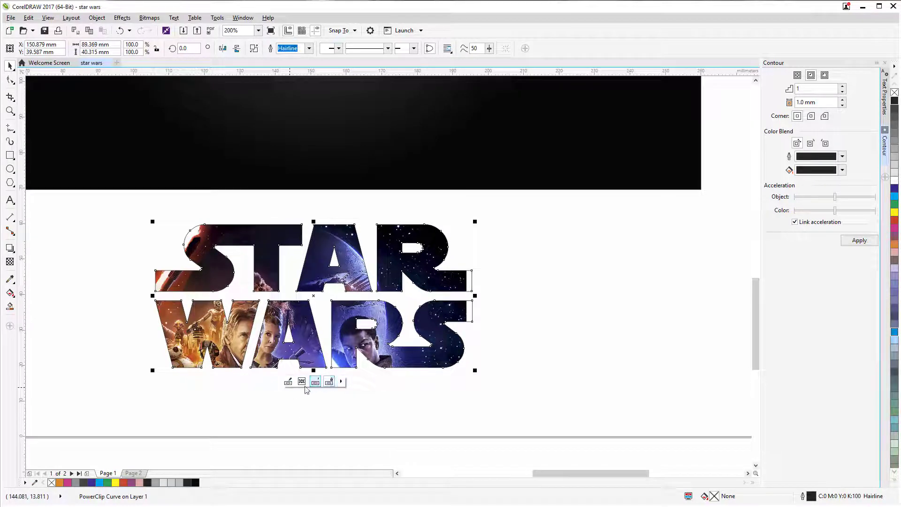
Step: Inside the PowerClip, move and shrink the poster so it covers every STAR WARS letter, then finish editing
click(289, 382)
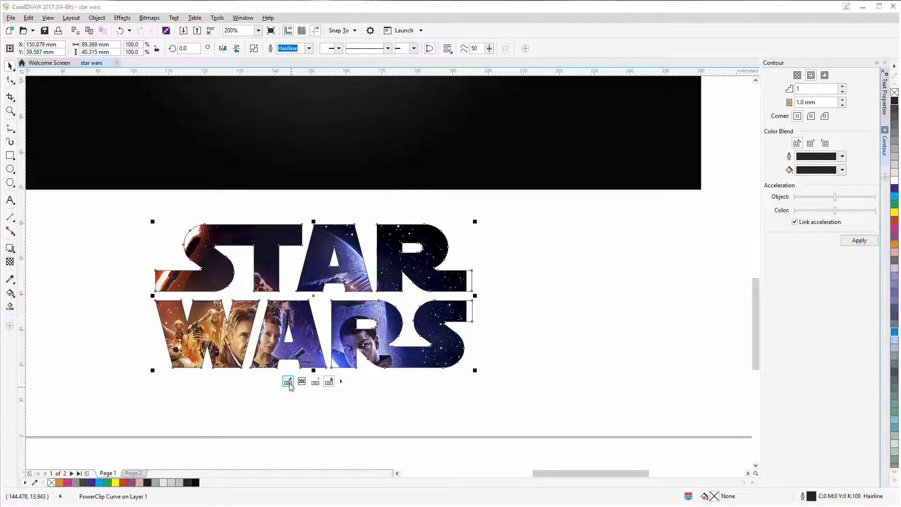
scroll(558, 195, down, 1)
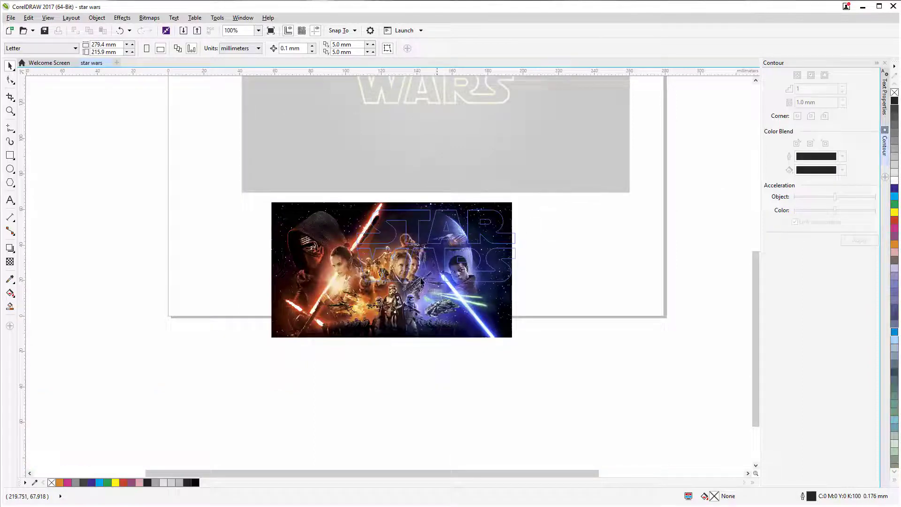
scroll(417, 239, up, 1)
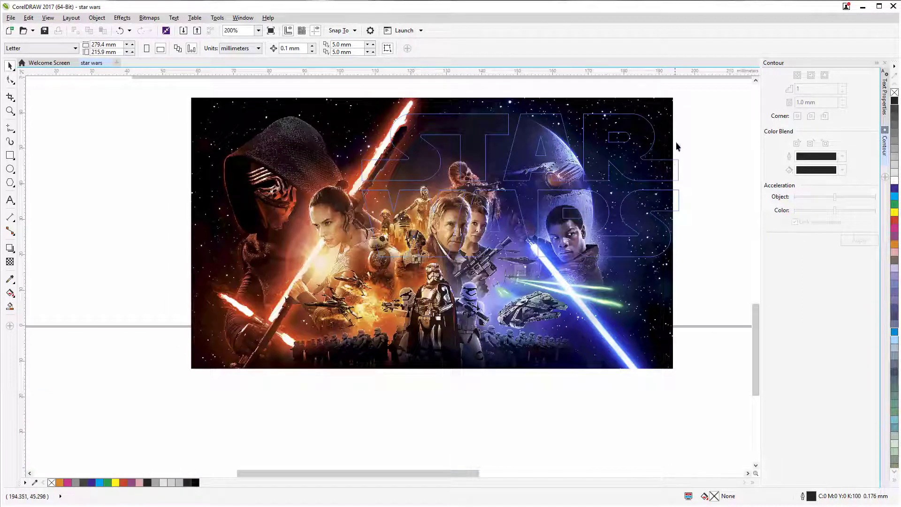
drag(324, 318, 400, 303)
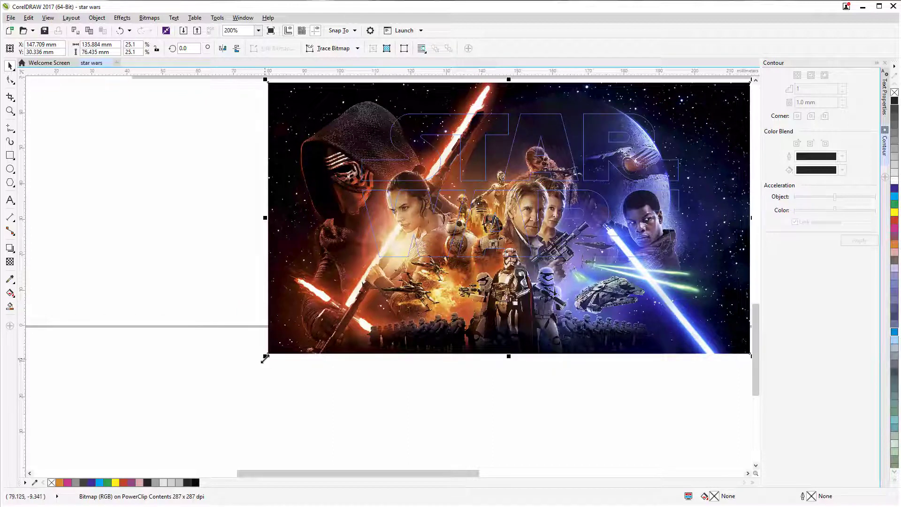
drag(265, 358, 356, 305)
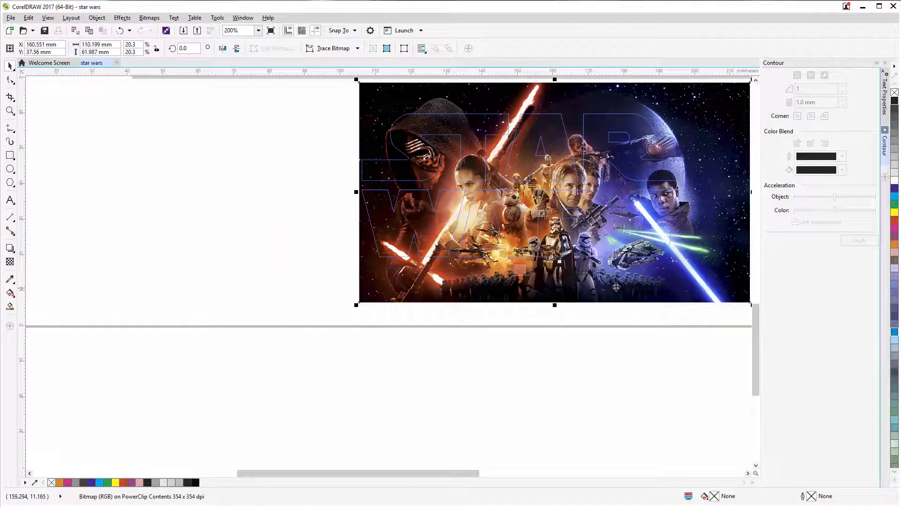
drag(716, 292, 663, 298)
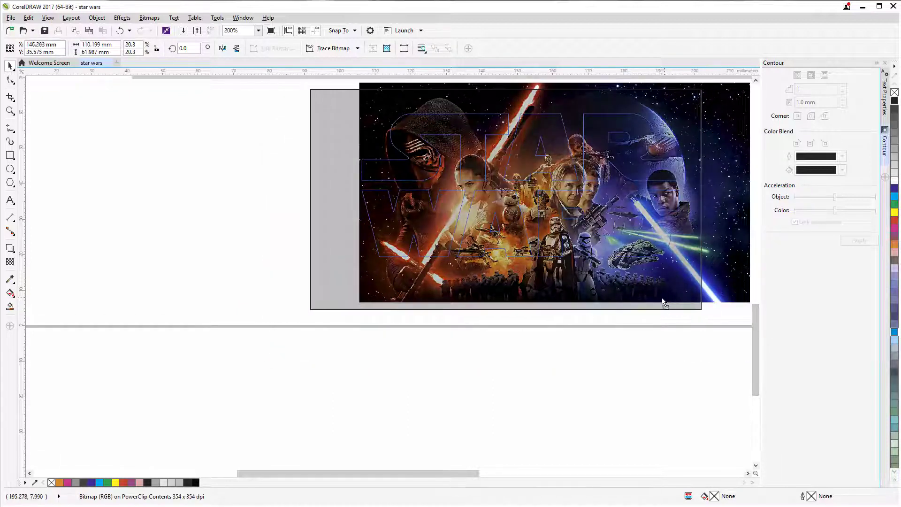
drag(303, 312, 337, 306)
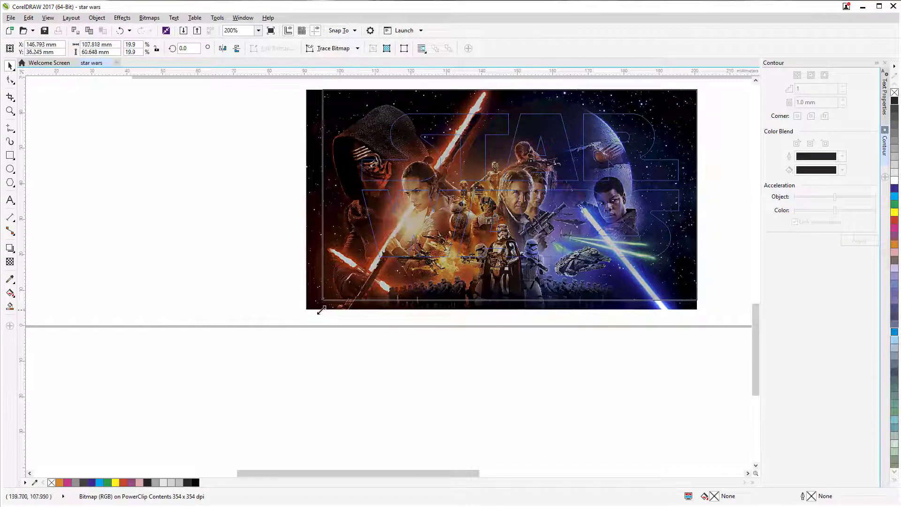
ctrl+click(558, 287)
mouse_move(558, 288)
mouse_down()
mouse_move(557, 279)
mouse_move(593, 274)
mouse_up()
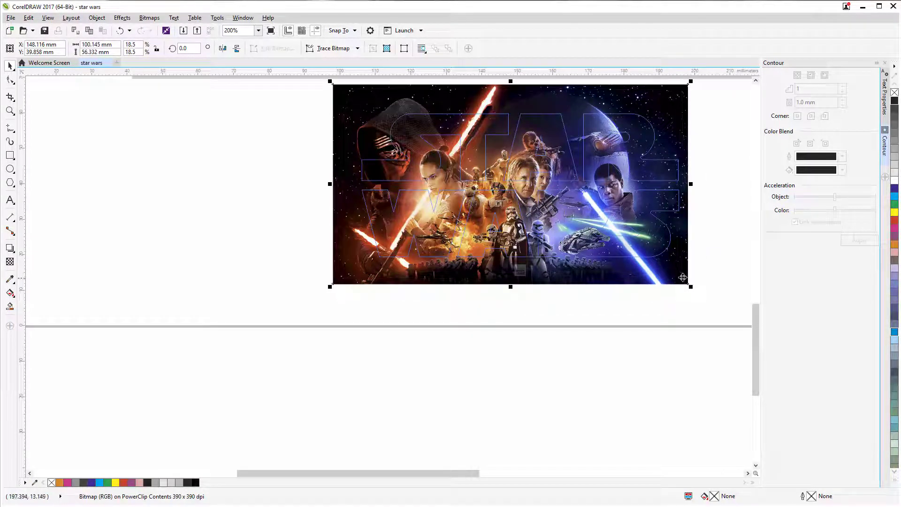
drag(682, 277, 692, 273)
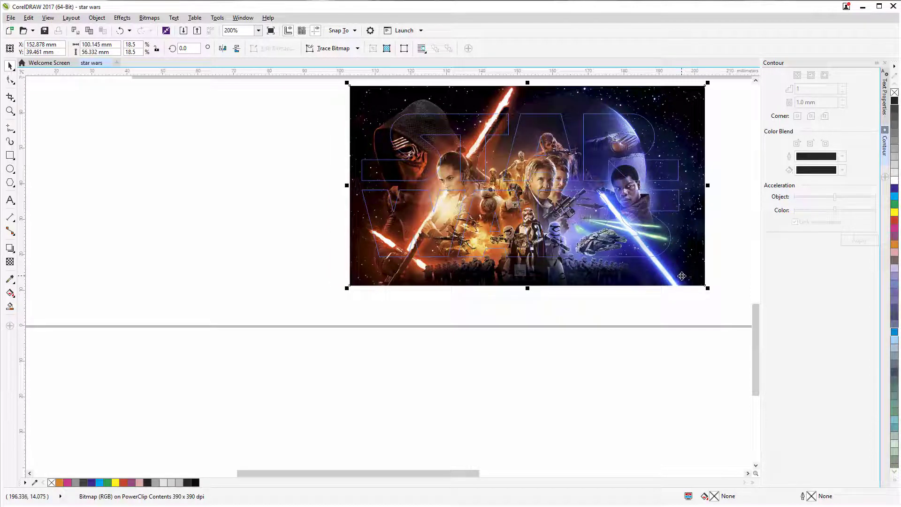
click(659, 272)
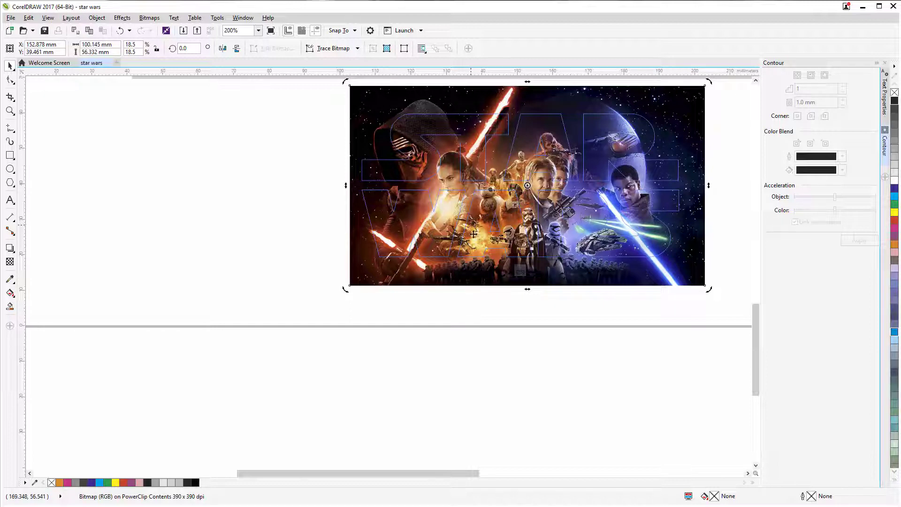
click(520, 271)
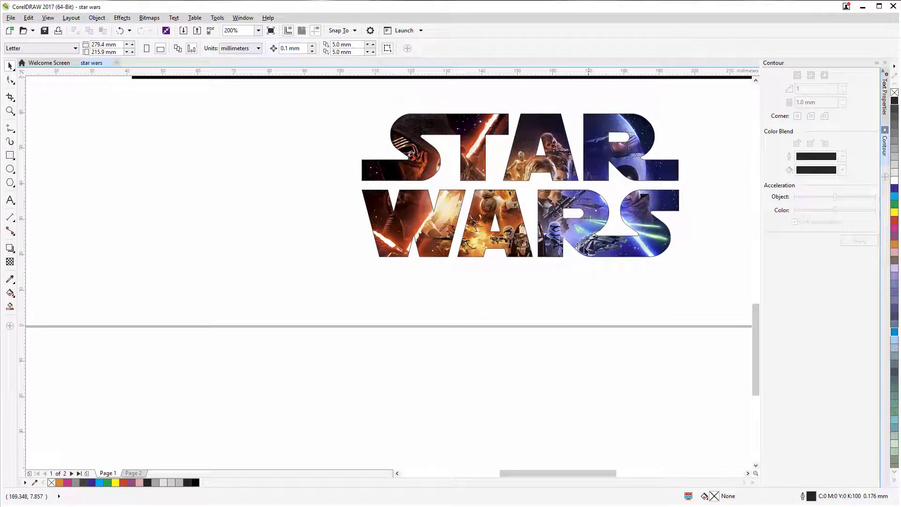
Step: Drag the poster-filled lettering up over the gold outline logo and zoom in on it
click(545, 159)
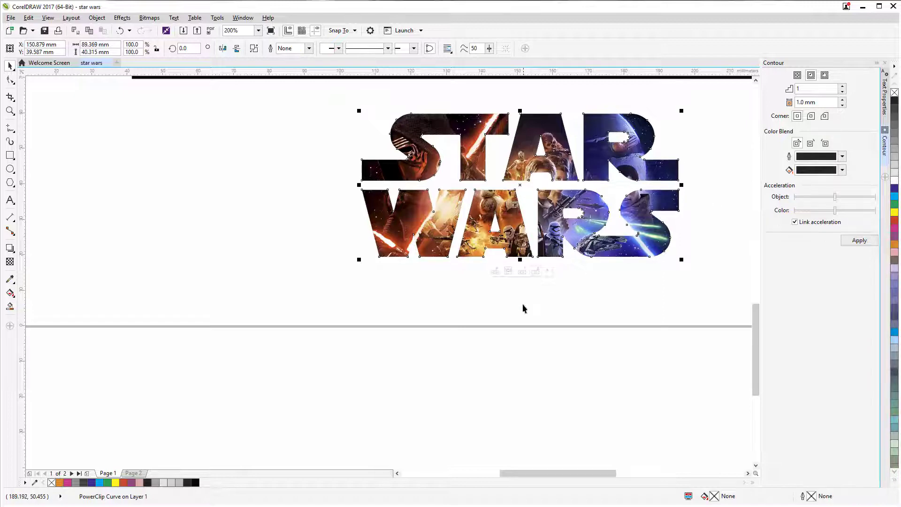
click(564, 263)
scroll(564, 263, down, 2)
scroll(564, 262, down, 2)
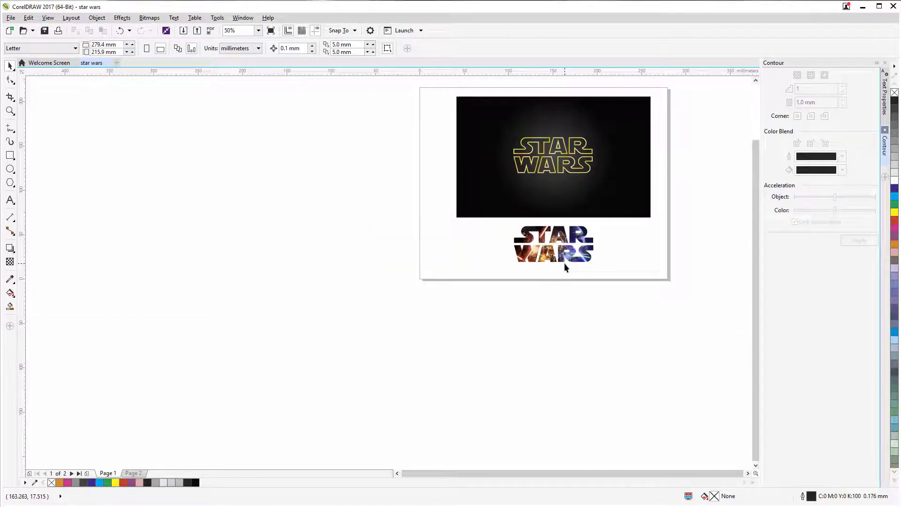
scroll(519, 264, up, 3)
drag(439, 429, 441, 251)
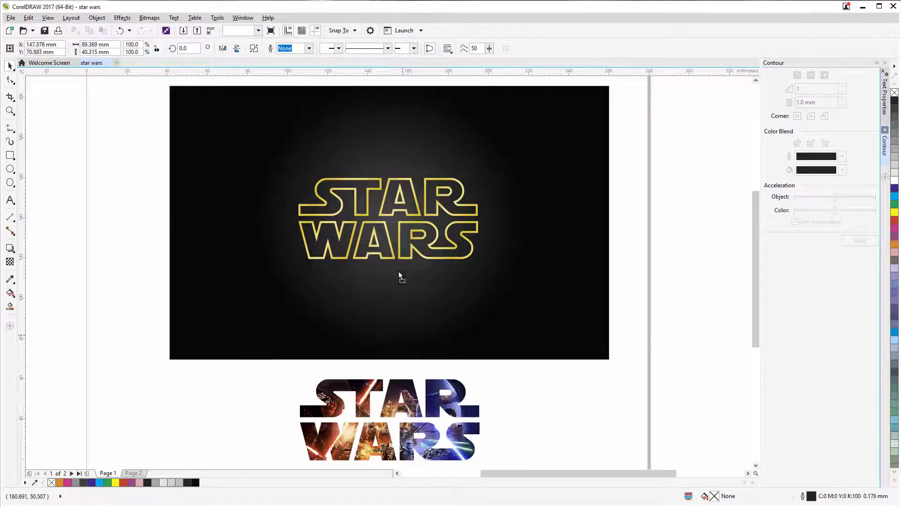
key(F2)
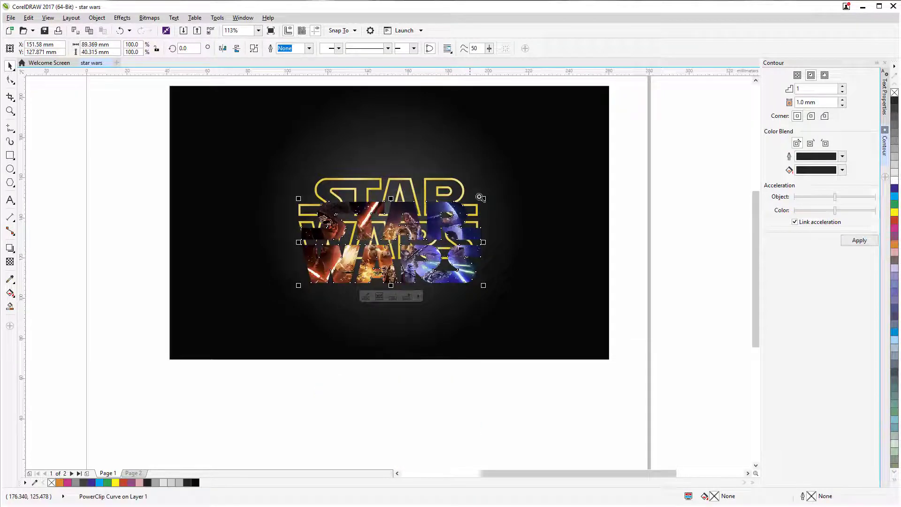
drag(515, 139, 266, 315)
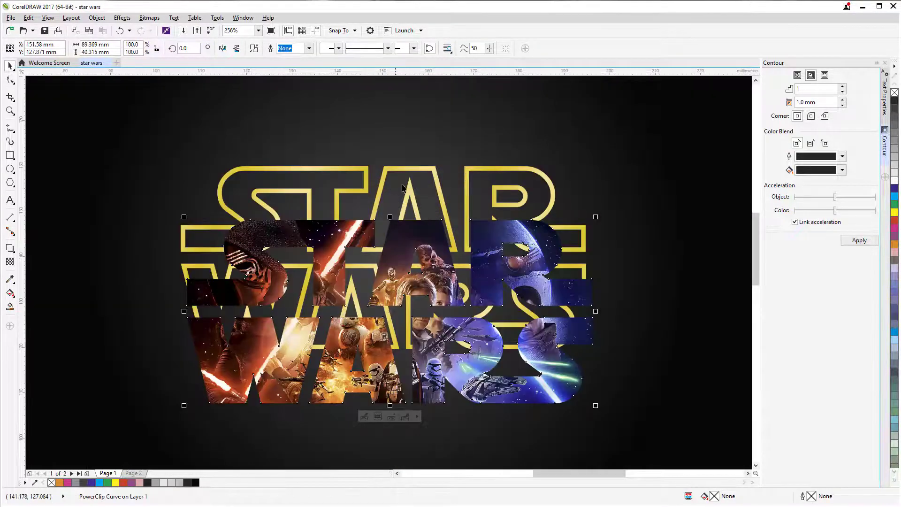
click(409, 172)
Step: Bring the gold outline to the front of the page and nudge the poster lettering up toward it
right_click(409, 168)
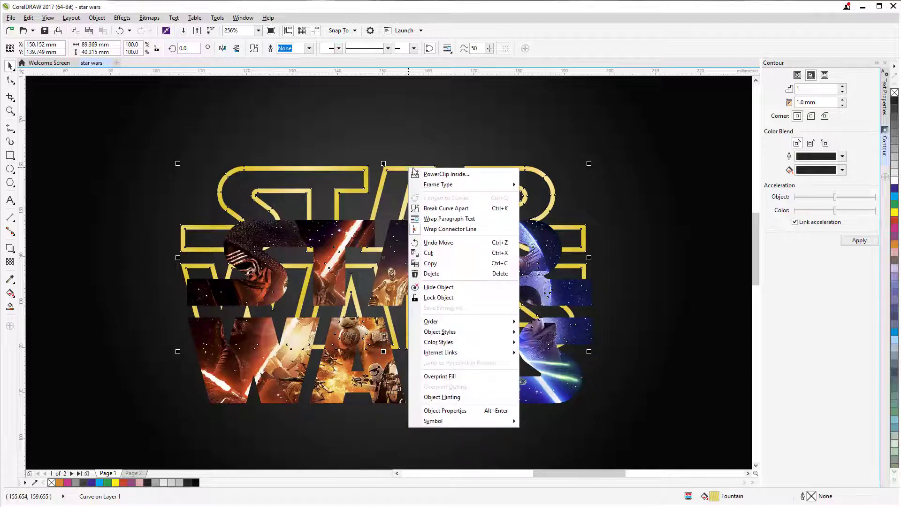
mouse_move(431, 321)
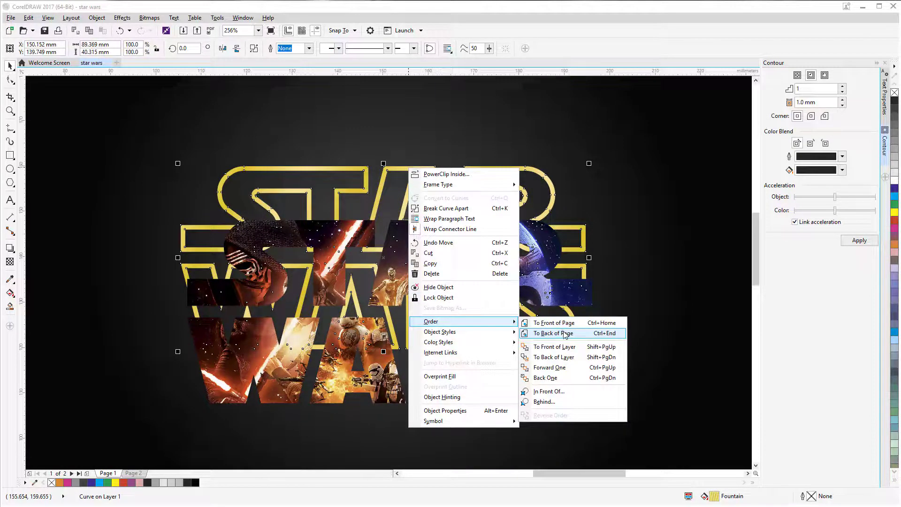
click(558, 323)
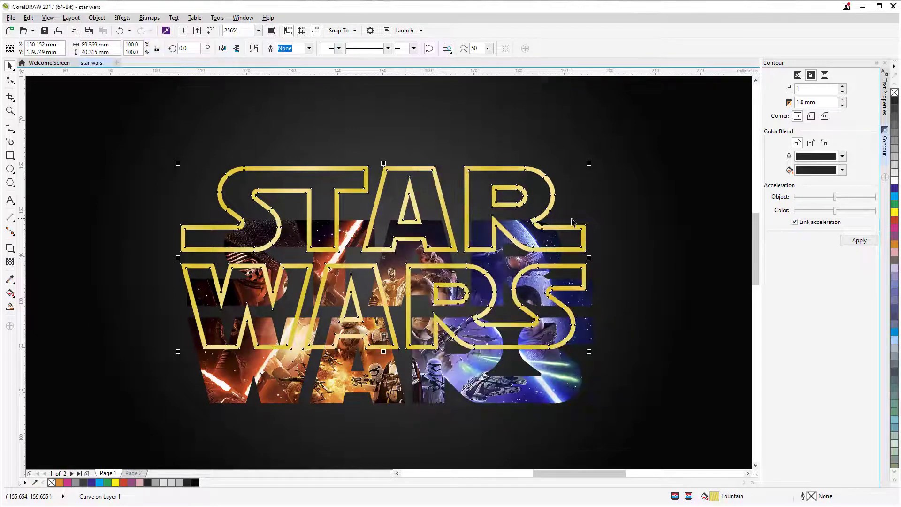
click(547, 393)
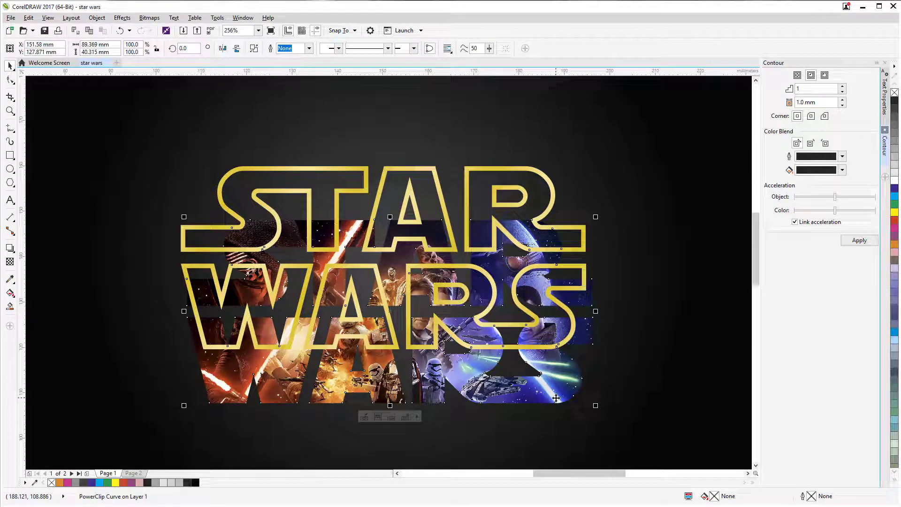
key(Up)
key(Up)
key(Up)
key(Up)
key(Up)
key(Up)
key(Up)
key(Up)
key(Up)
key(Up)
key(Up)
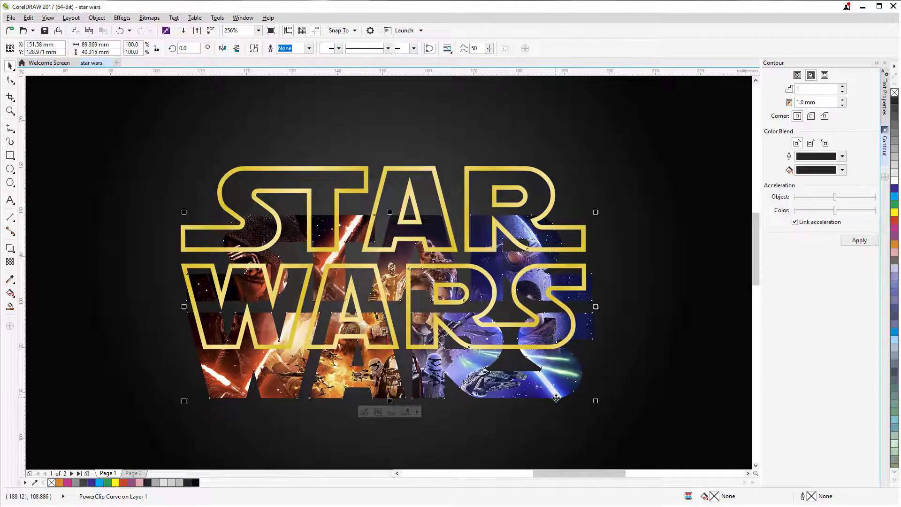
key(Up)
key(Up)
key(Up)
key(Up)
key(Up)
key(Up)
key(Up)
key(Up)
key(Up)
key(Up)
key(Up)
key(Up)
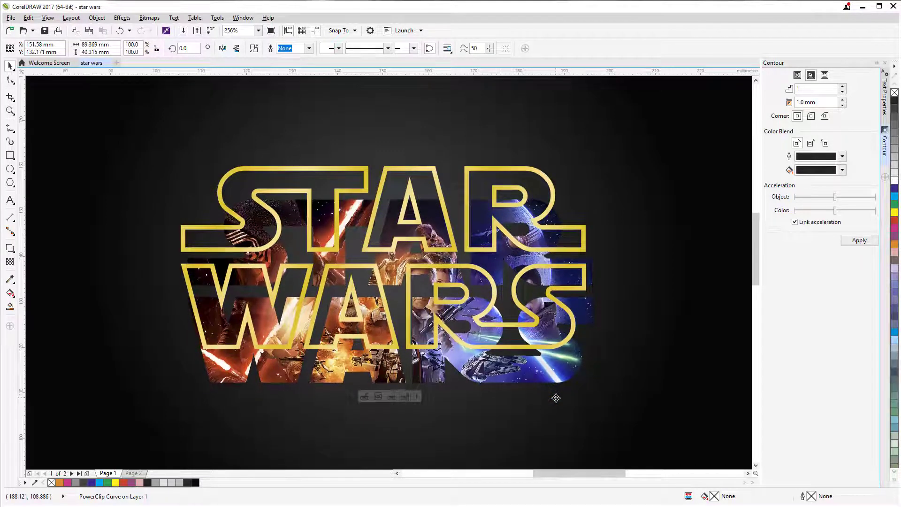
key(Up)
key(Up)
key(Up)
key(Up)
key(Up)
key(Up)
key(Up)
key(Up)
key(Up)
key(Up)
key(Up)
key(Up)
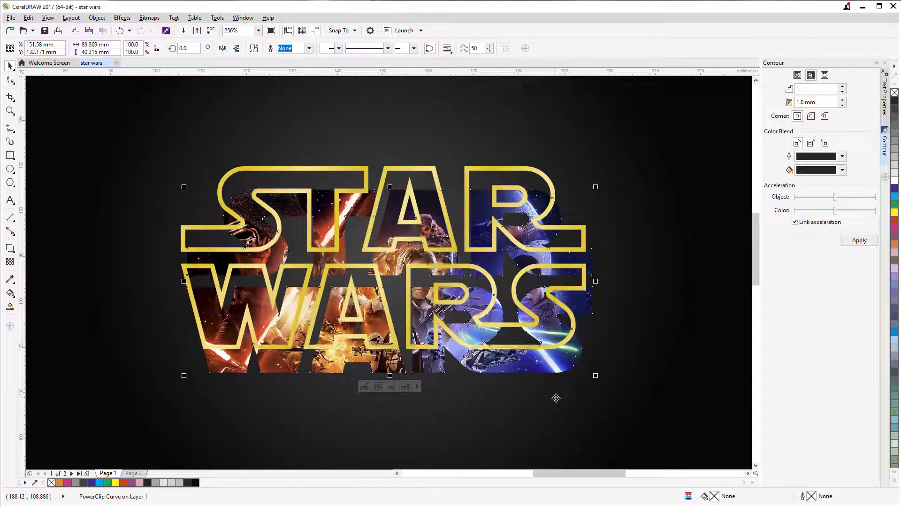
key(Up)
key(Up)
key(Up)
key(Up)
key(Up)
key(Up)
key(Up)
key(Up)
key(Up)
key(Up)
key(Up)
key(Up)
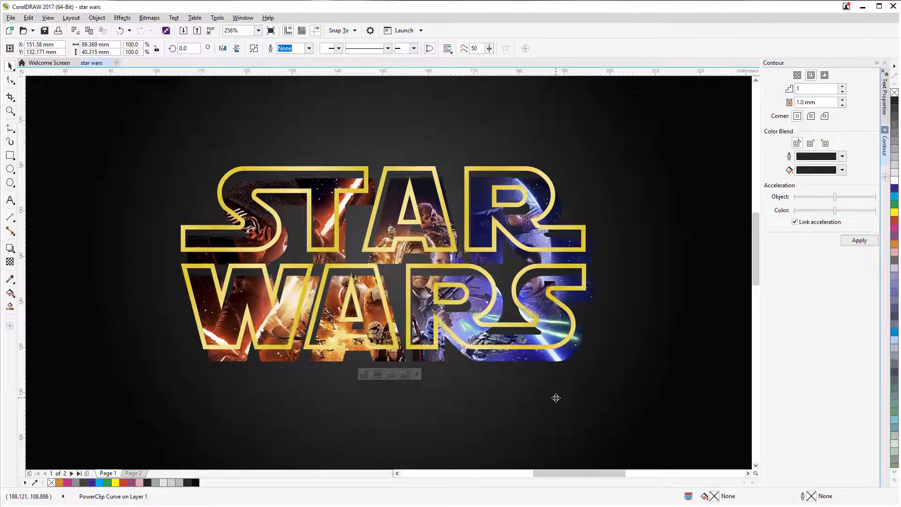
key(Up)
key(Up)
key(Up)
Step: Fine-tune the poster lettering with arrow-key nudges until it sits inside the gold outline
key(Up)
key(Up)
key(Up)
key(Up)
key(Up)
key(Up)
key(Up)
key(Up)
key(Up)
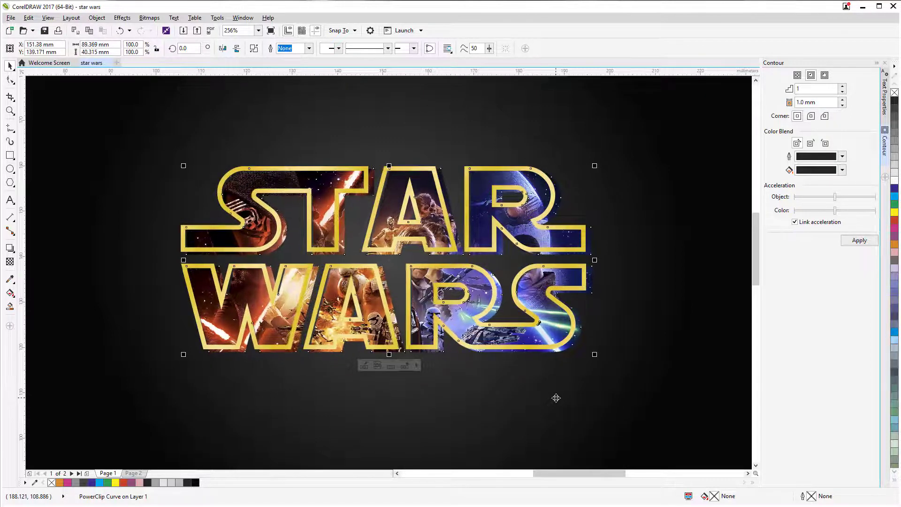
key(Left)
key(Left)
key(Left)
key(Up)
key(Up)
key(Up)
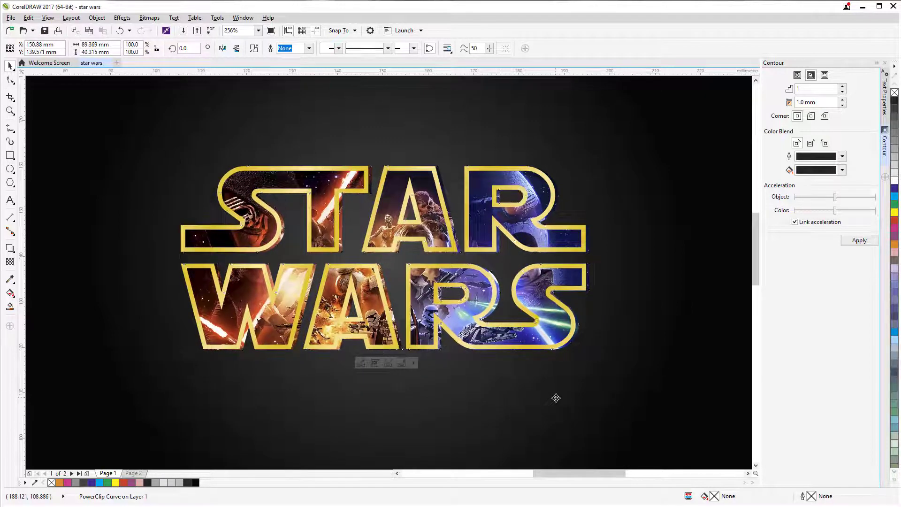
key(Left)
key(Left)
key(Left)
key(Up)
key(Up)
key(Up)
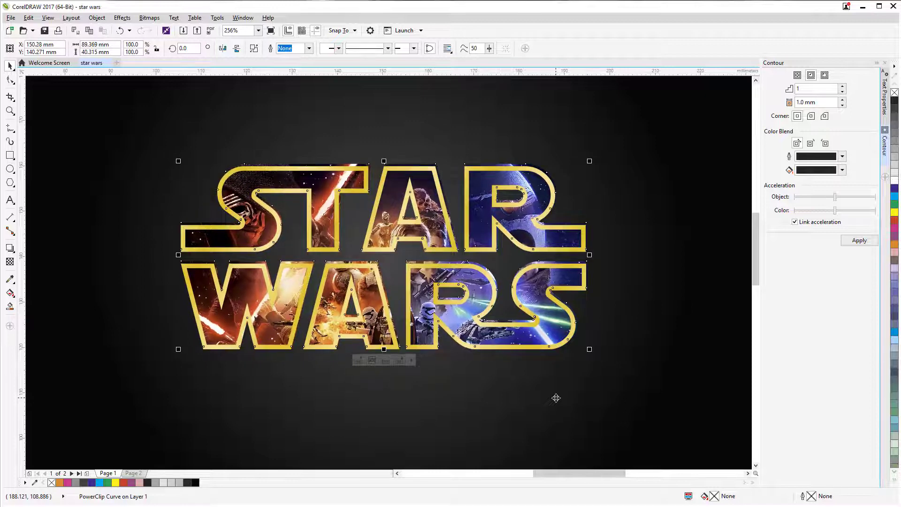
key(Left)
key(Left)
key(Down)
key(Down)
key(Down)
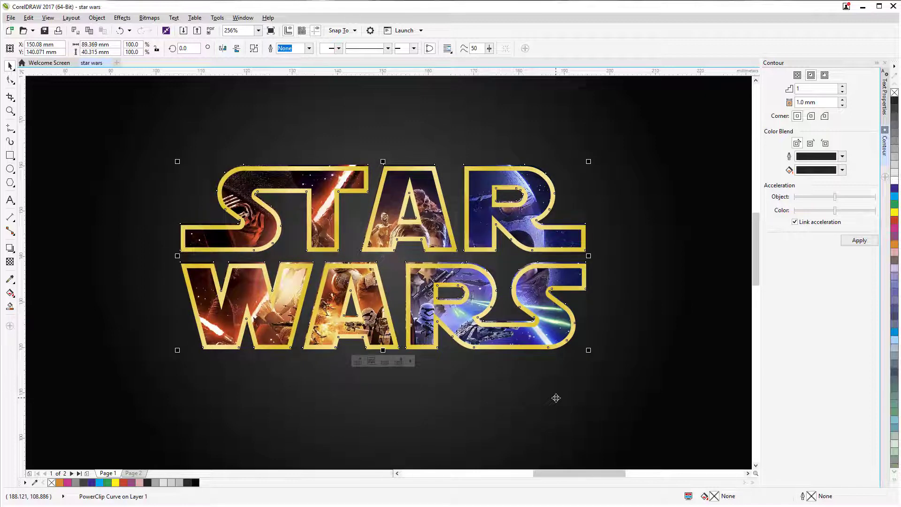
key(Up)
key(Up)
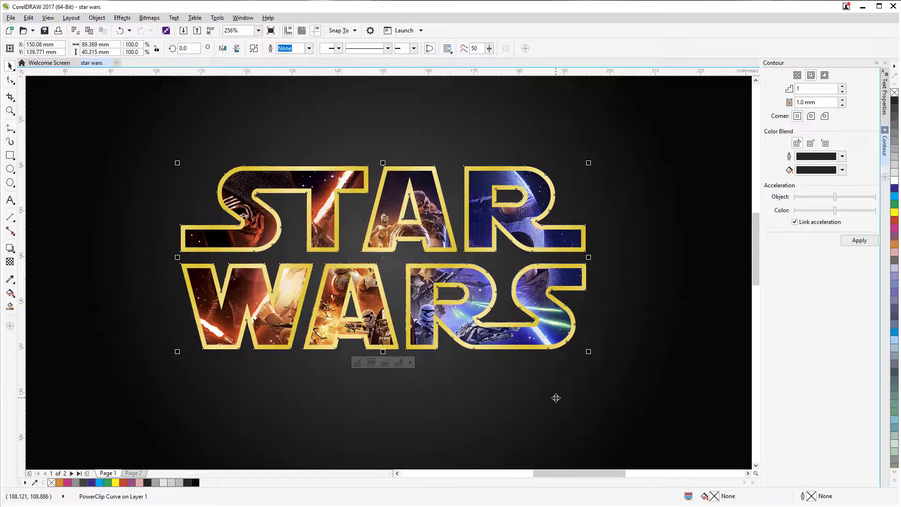
scroll(506, 279, up, 2)
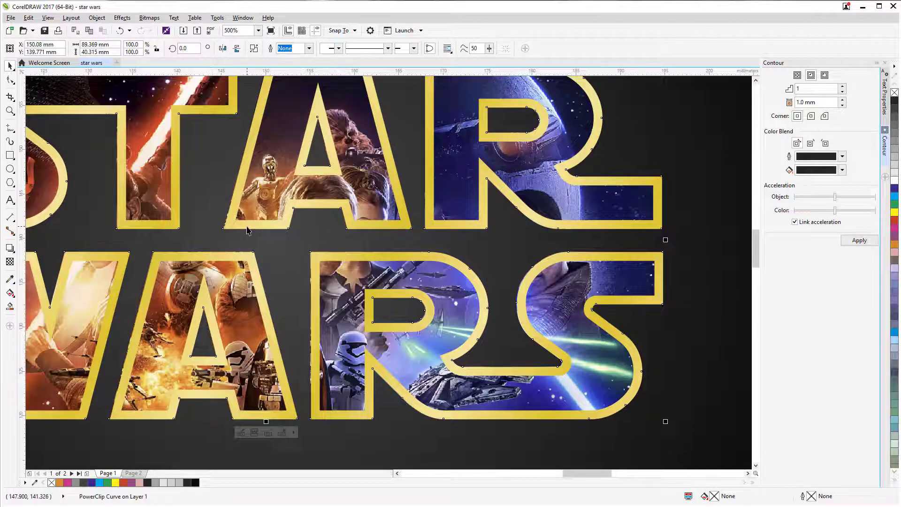
key(Right)
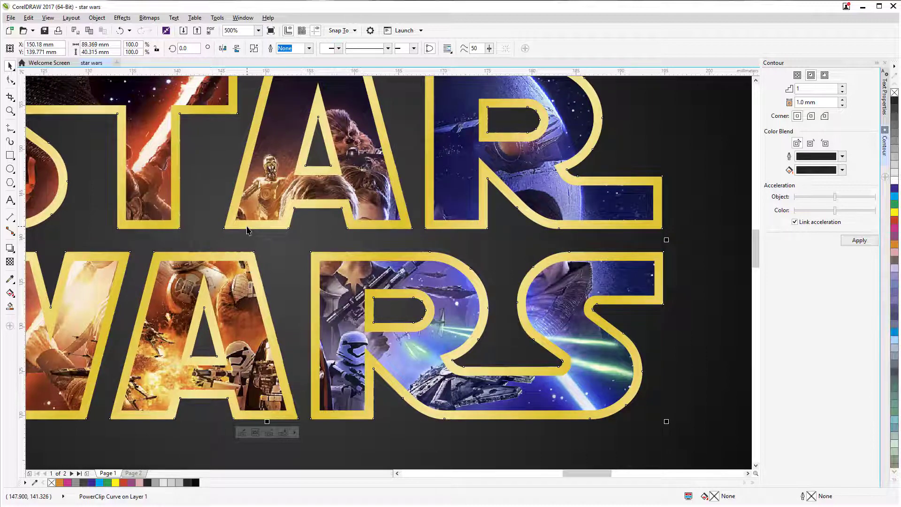
key(Down)
scroll(285, 171, down, 2)
scroll(346, 149, down, 2)
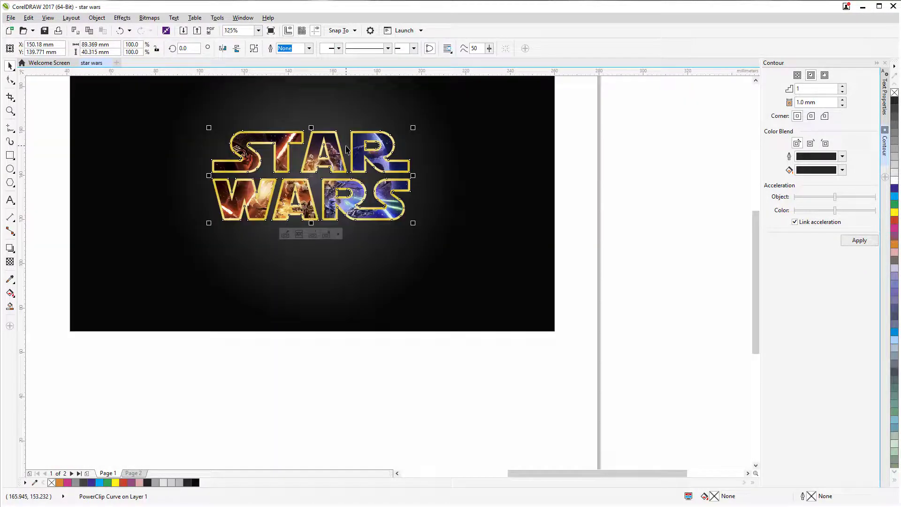
Step: Deselect and zoom in to frame the finished STAR WARS logo
key(Escape)
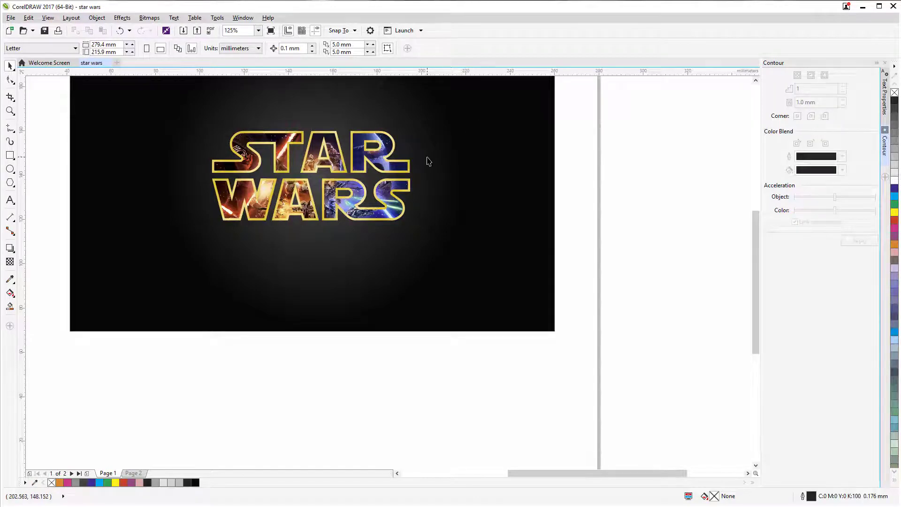
key(z)
drag(446, 106, 156, 255)
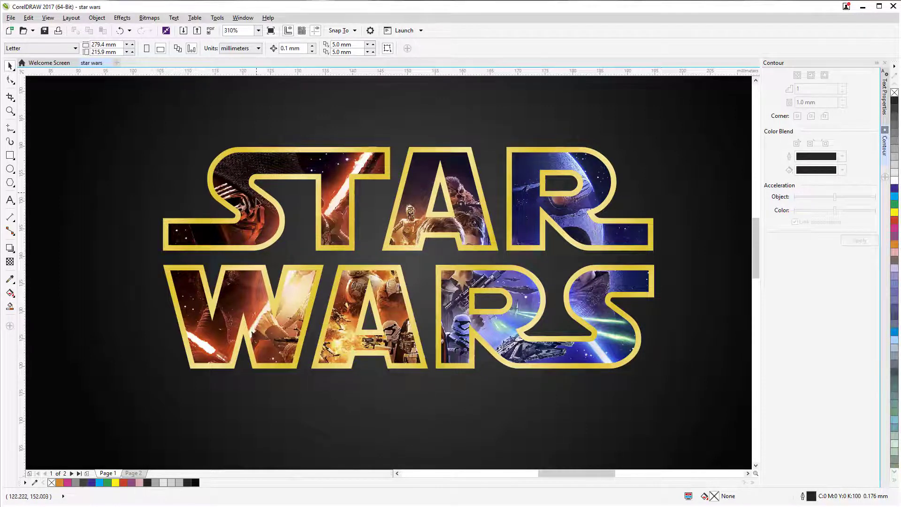
Step: Drag a downward drop shadow from the poster-filled lettering and adjust its distance
click(261, 221)
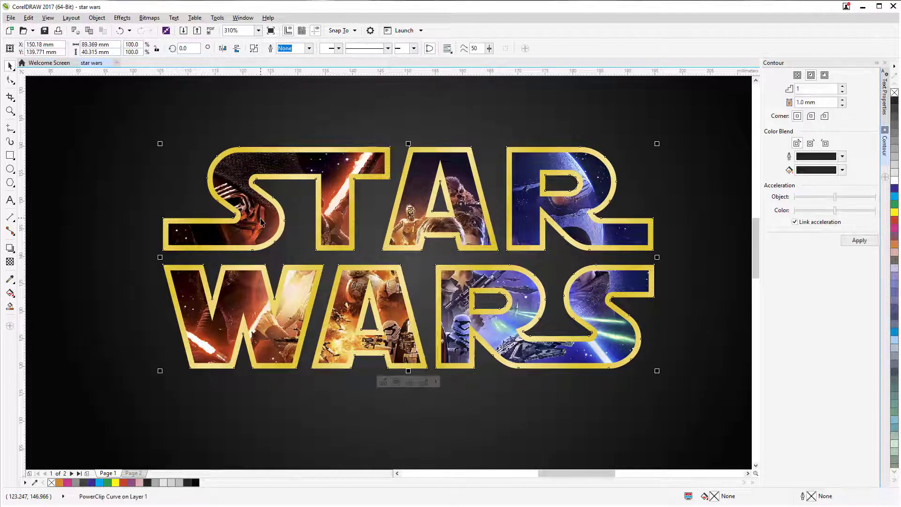
click(10, 248)
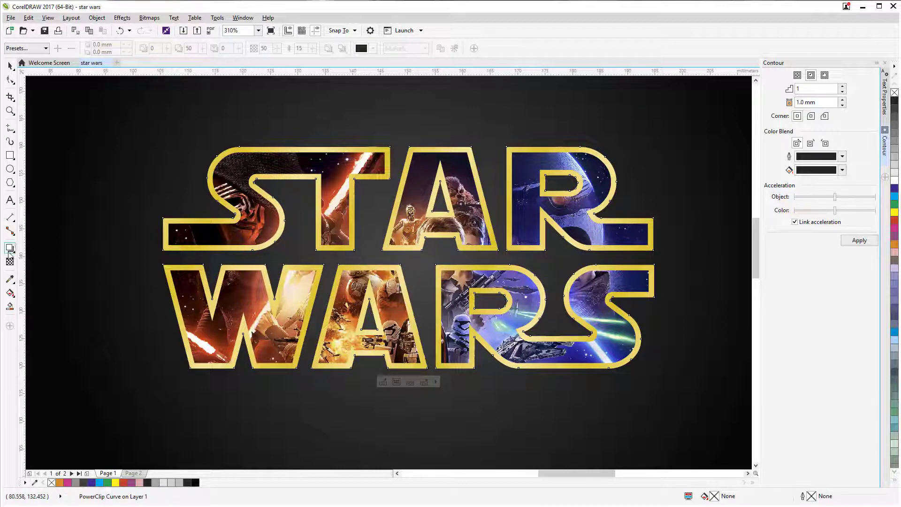
mouse_move(408, 257)
mouse_down()
mouse_move(419, 262)
mouse_move(329, 385)
mouse_up()
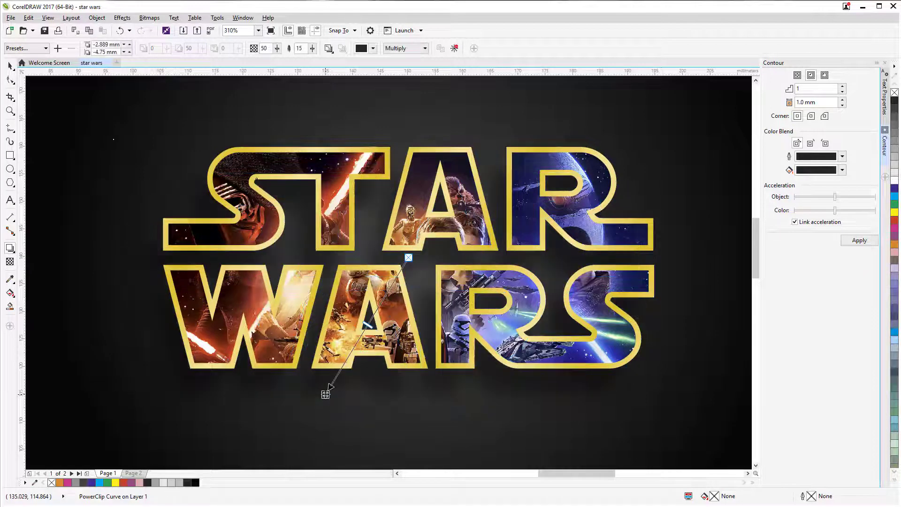
drag(325, 394, 333, 386)
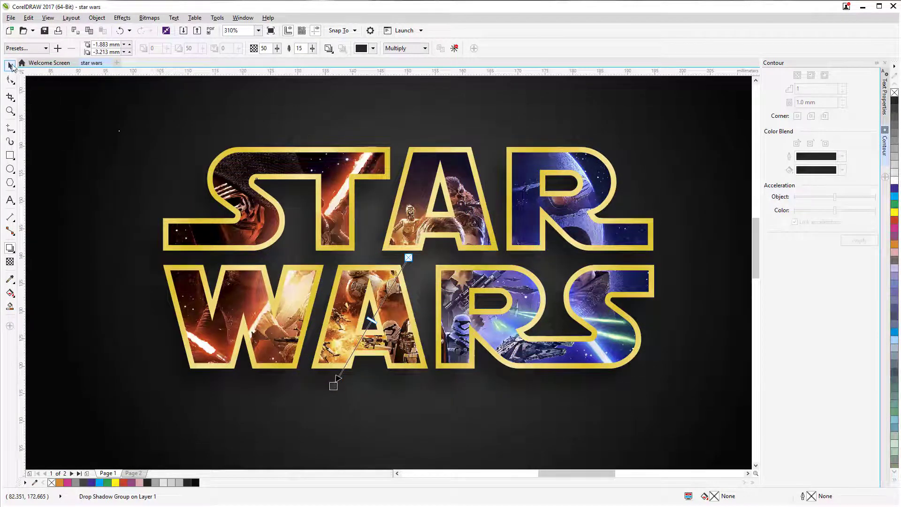
click(10, 66)
scroll(542, 318, down, 2)
click(536, 98)
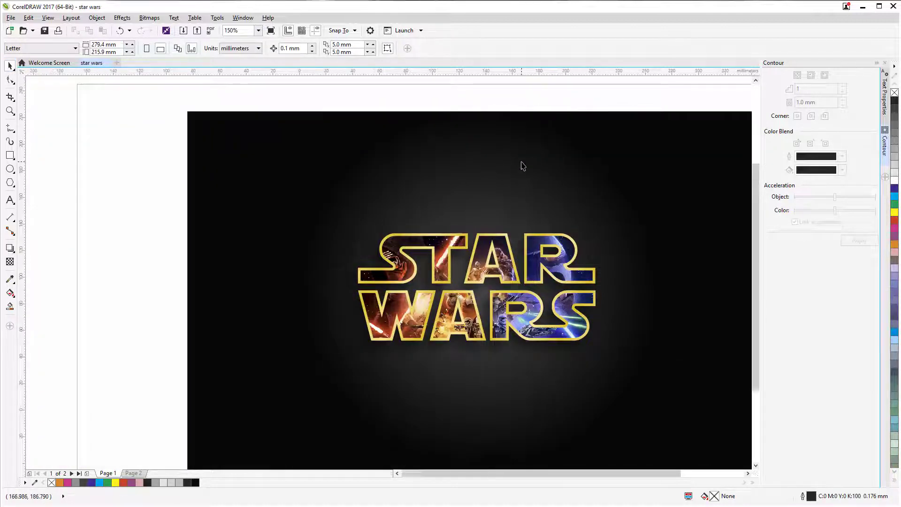
scroll(521, 164, down, 1)
scroll(575, 199, up, 1)
scroll(577, 199, up, 2)
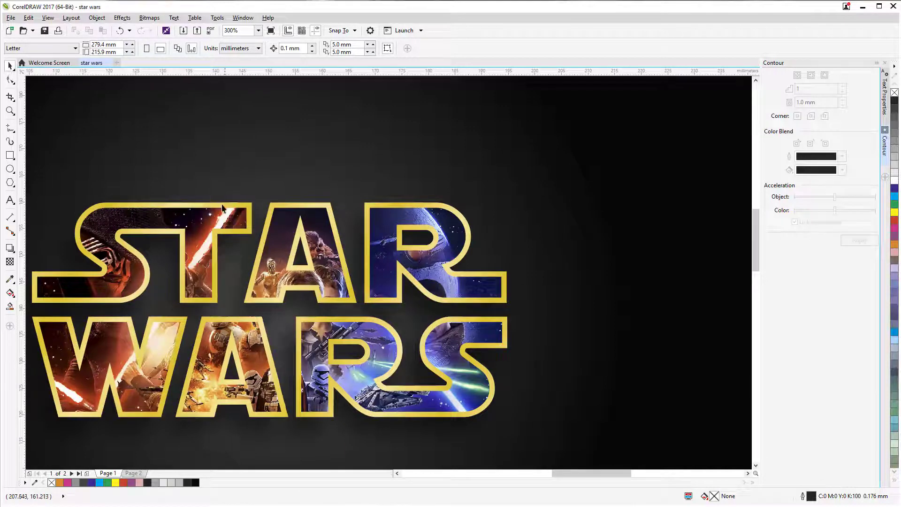
key(shift+F4)
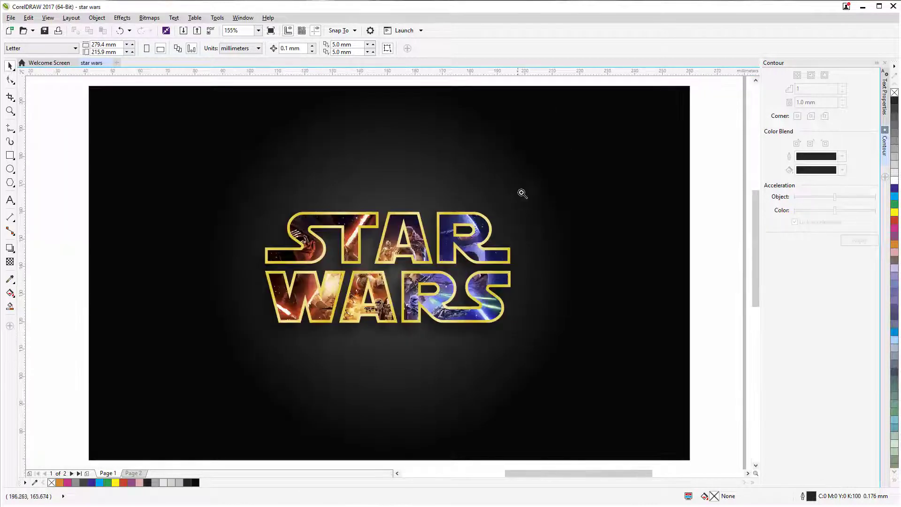